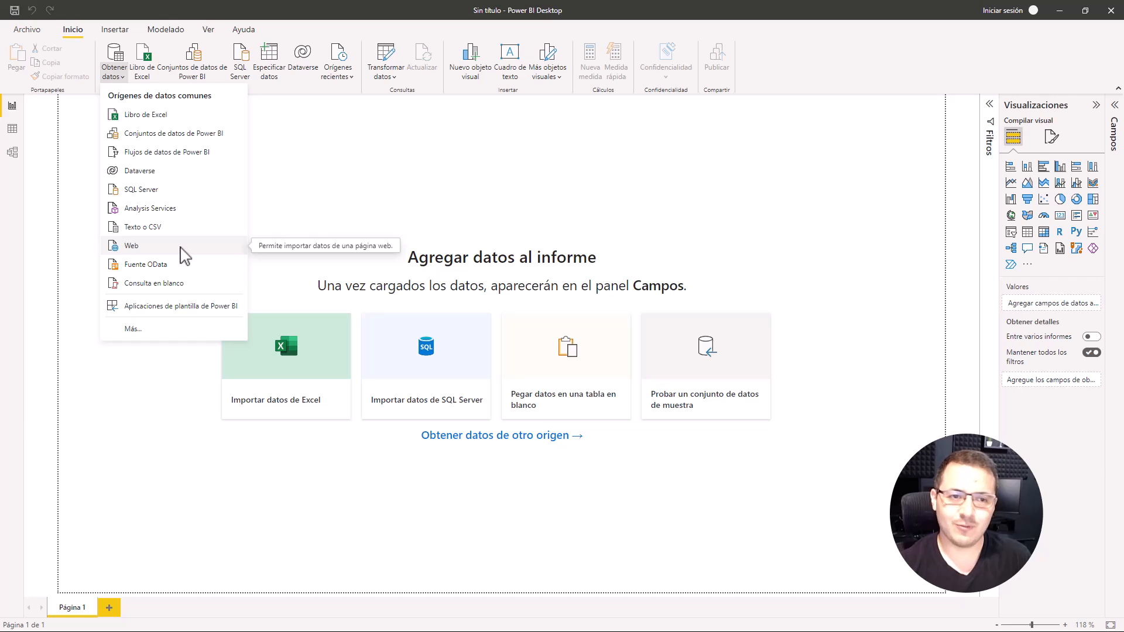
Step: Switch to the browser and examine the championship, Palmarés and statistics tables in the Wikipedia article Copa Mundial de Fútbol
{"action": "left_click", "coordinate": [376, 230]}
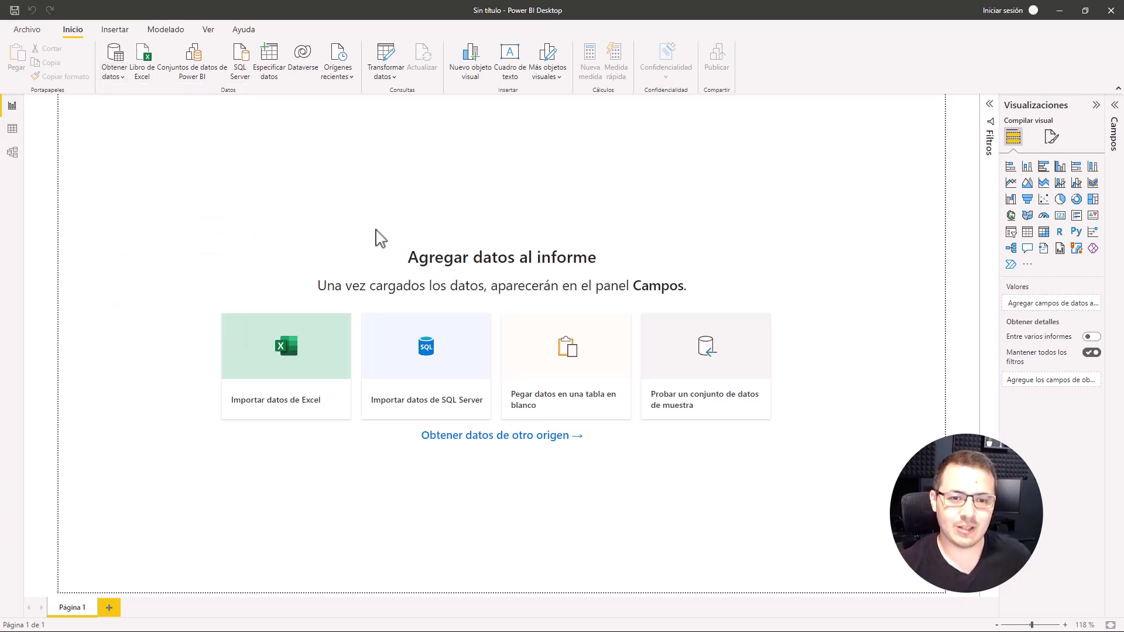
{"action": "key", "text": "alt+Tab"}
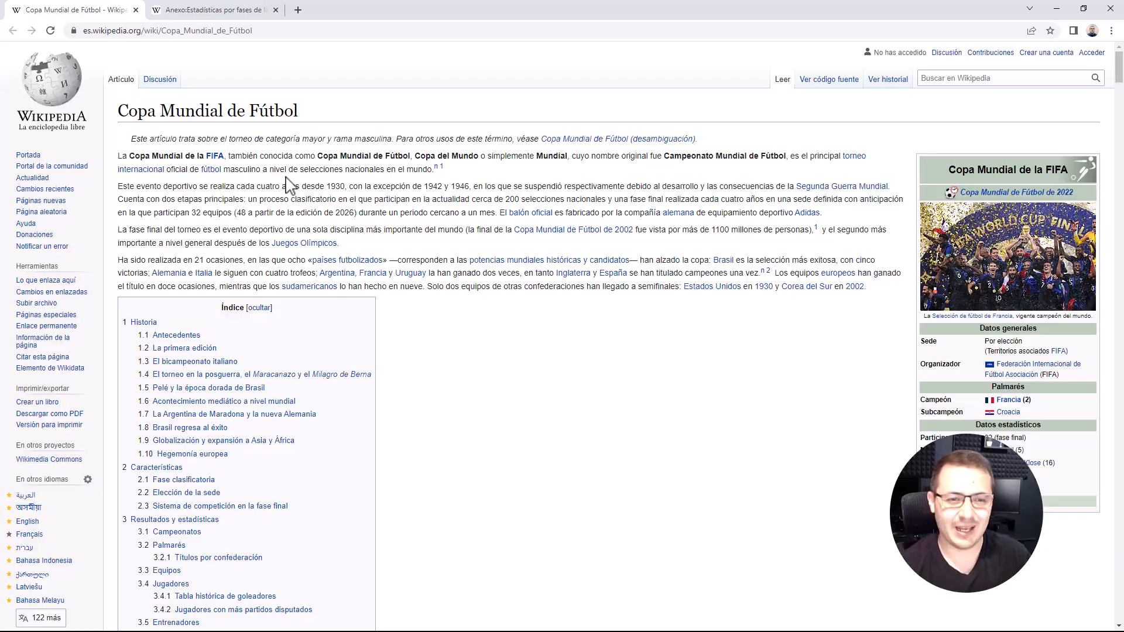
{"action": "scroll", "coordinate": [288, 186], "scroll_direction": "down", "scroll_amount": 20}
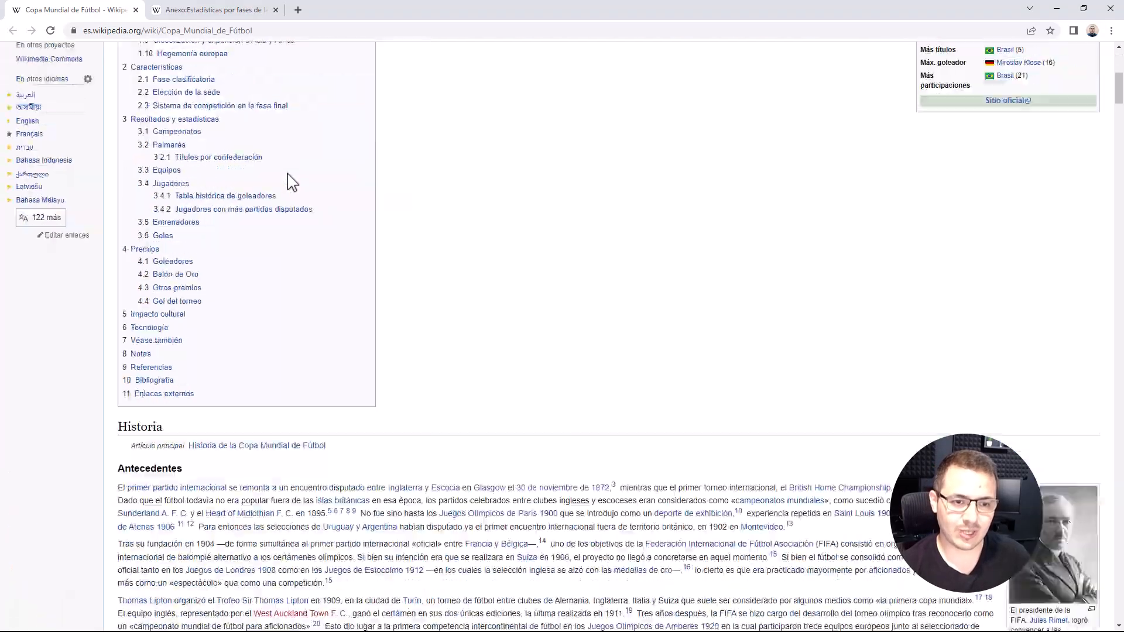
{"action": "scroll", "coordinate": [287, 174], "scroll_direction": "down", "scroll_amount": 15}
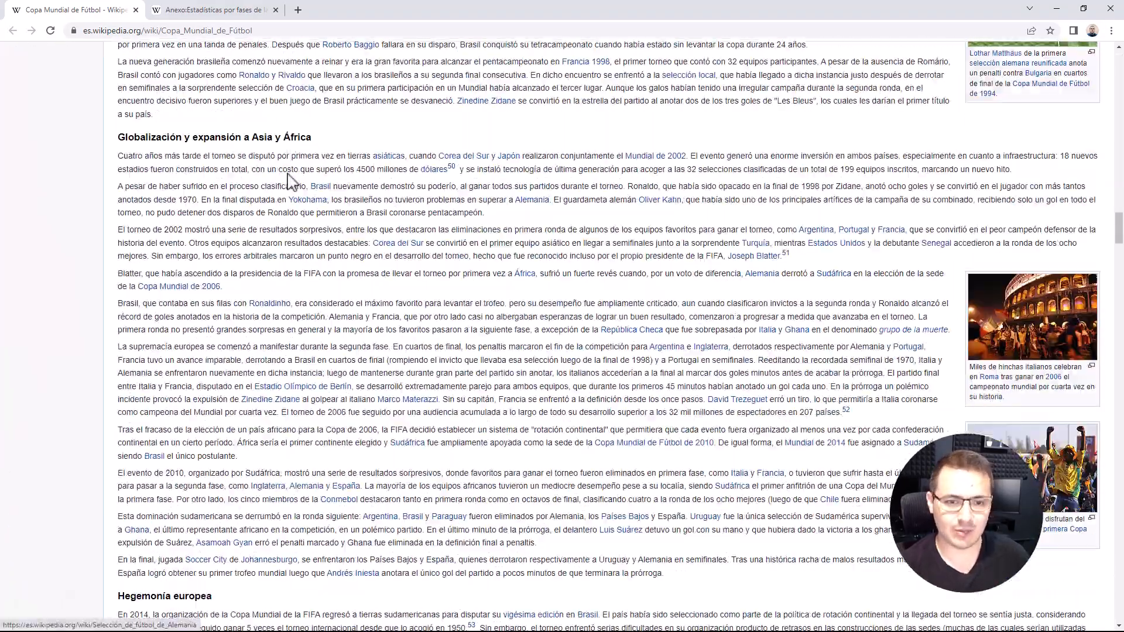
{"action": "scroll", "coordinate": [287, 179], "scroll_direction": "down", "scroll_amount": 20}
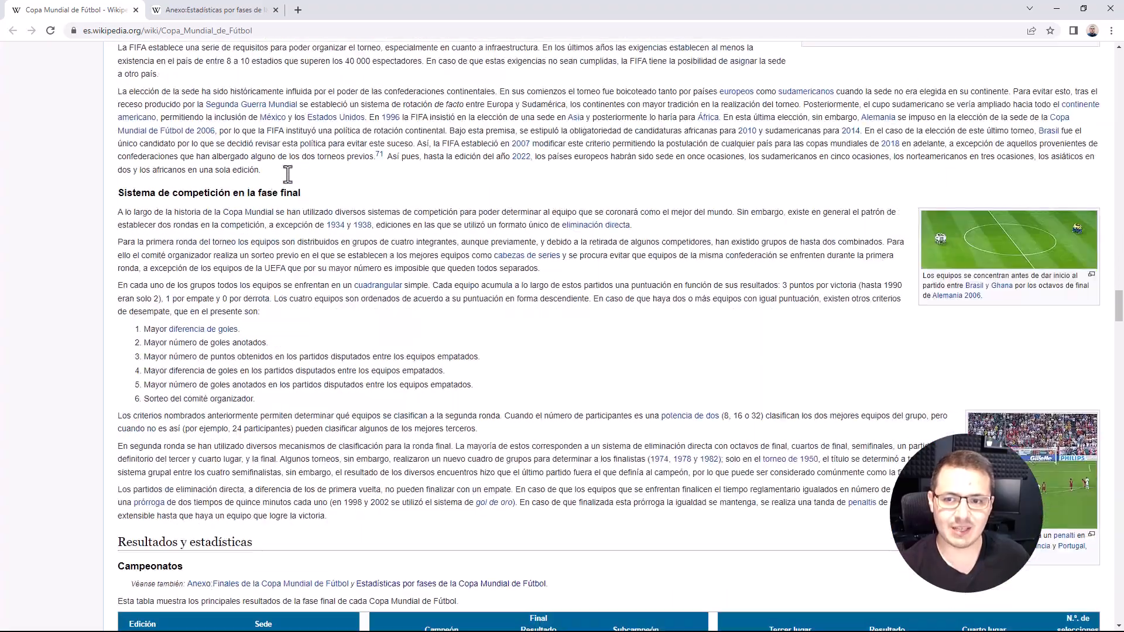
{"action": "scroll", "coordinate": [288, 182], "scroll_direction": "down", "scroll_amount": 3}
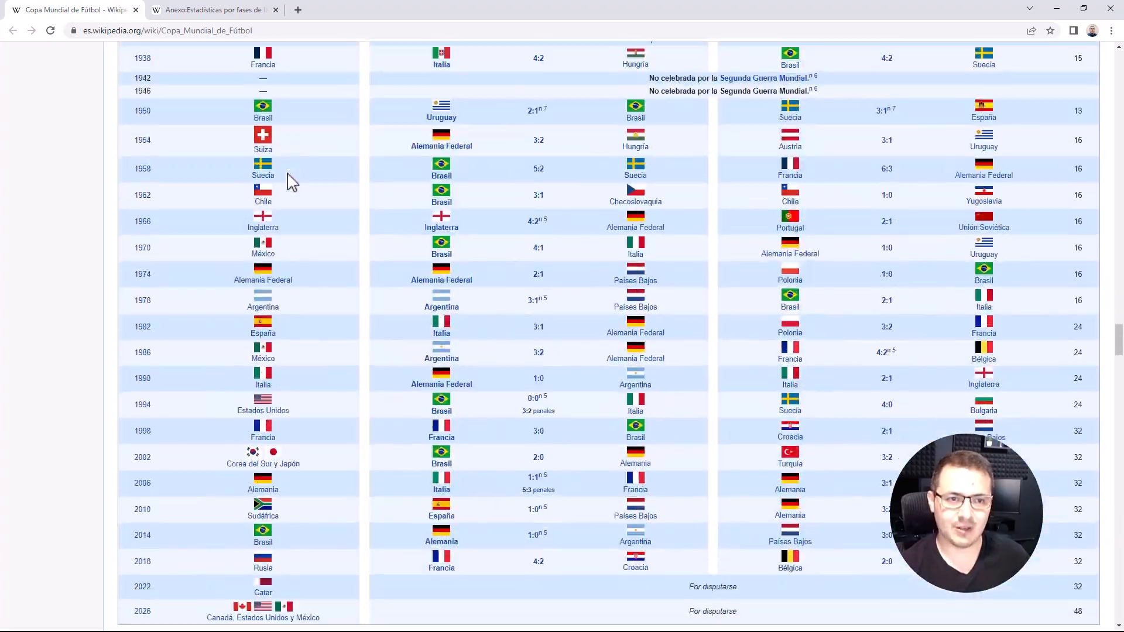
{"action": "scroll", "coordinate": [289, 178], "scroll_direction": "up", "scroll_amount": 3}
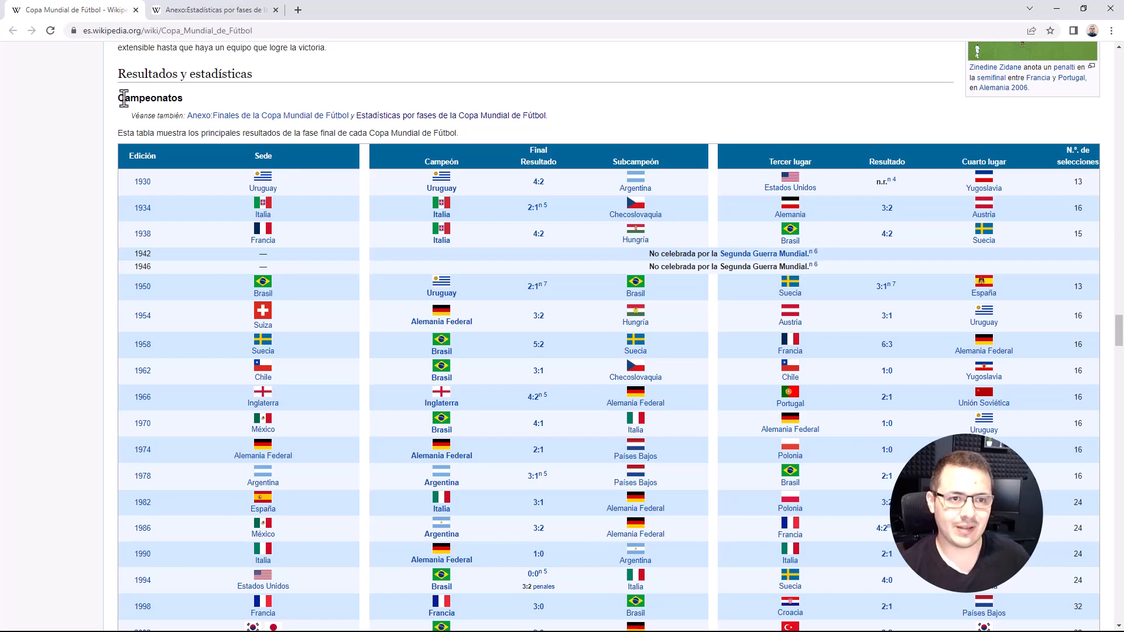
{"action": "scroll", "coordinate": [346, 219], "scroll_direction": "down", "scroll_amount": 9}
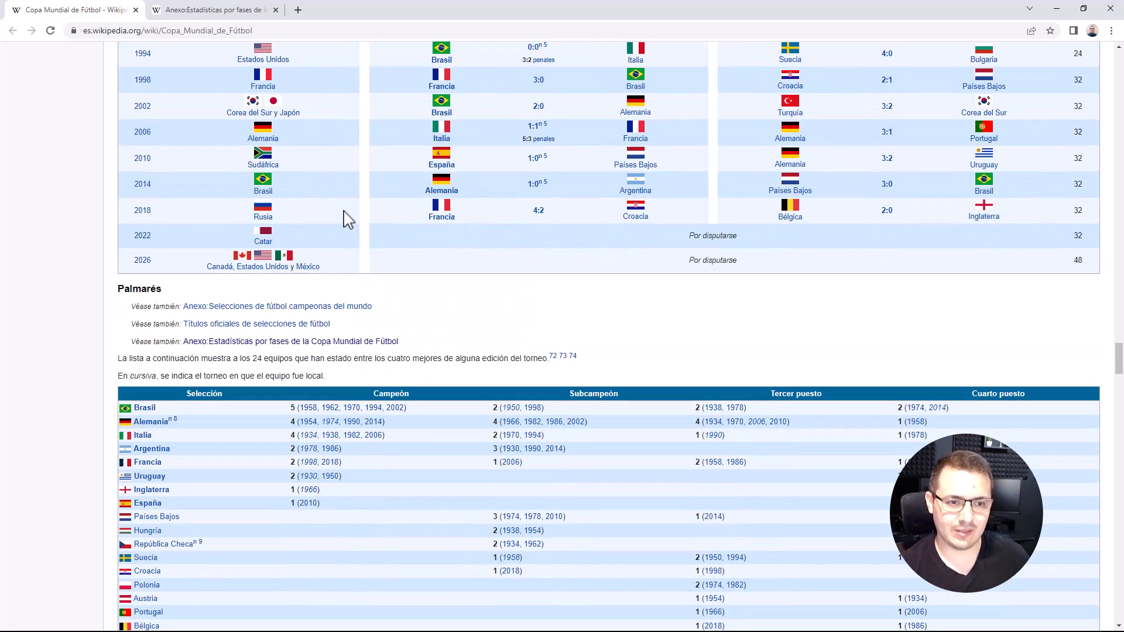
{"action": "scroll", "coordinate": [351, 220], "scroll_direction": "down", "scroll_amount": 7}
{"action": "scroll", "coordinate": [306, 226], "scroll_direction": "up", "scroll_amount": 3}
{"action": "scroll", "coordinate": [259, 236], "scroll_direction": "down", "scroll_amount": 1}
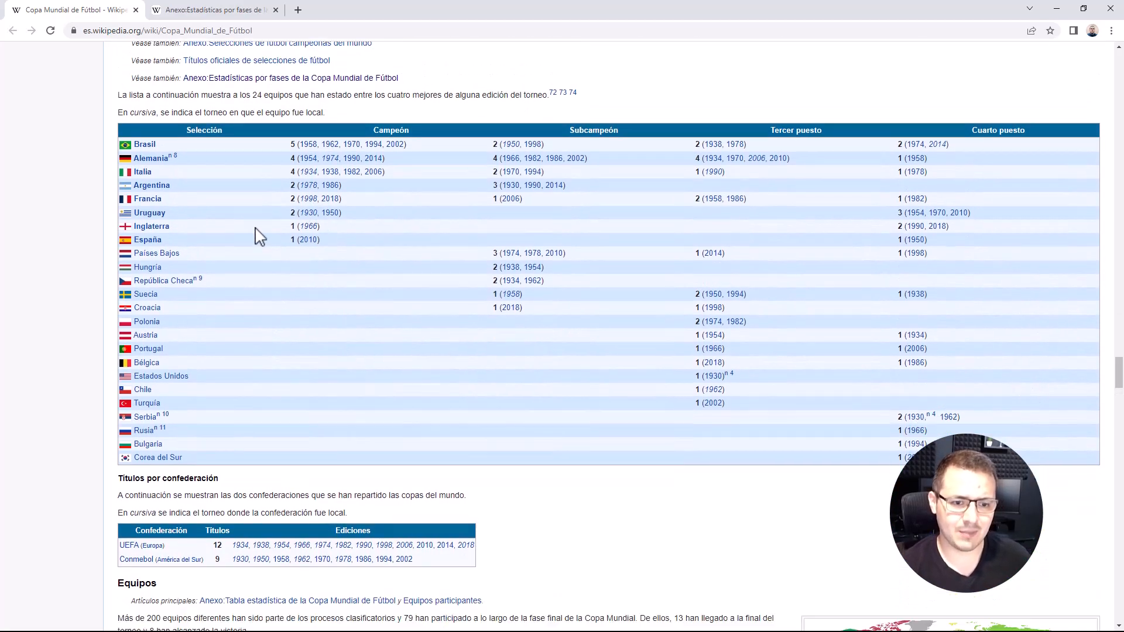
{"action": "scroll", "coordinate": [260, 235], "scroll_direction": "down", "scroll_amount": 20}
{"action": "scroll", "coordinate": [262, 234], "scroll_direction": "up", "scroll_amount": 6}
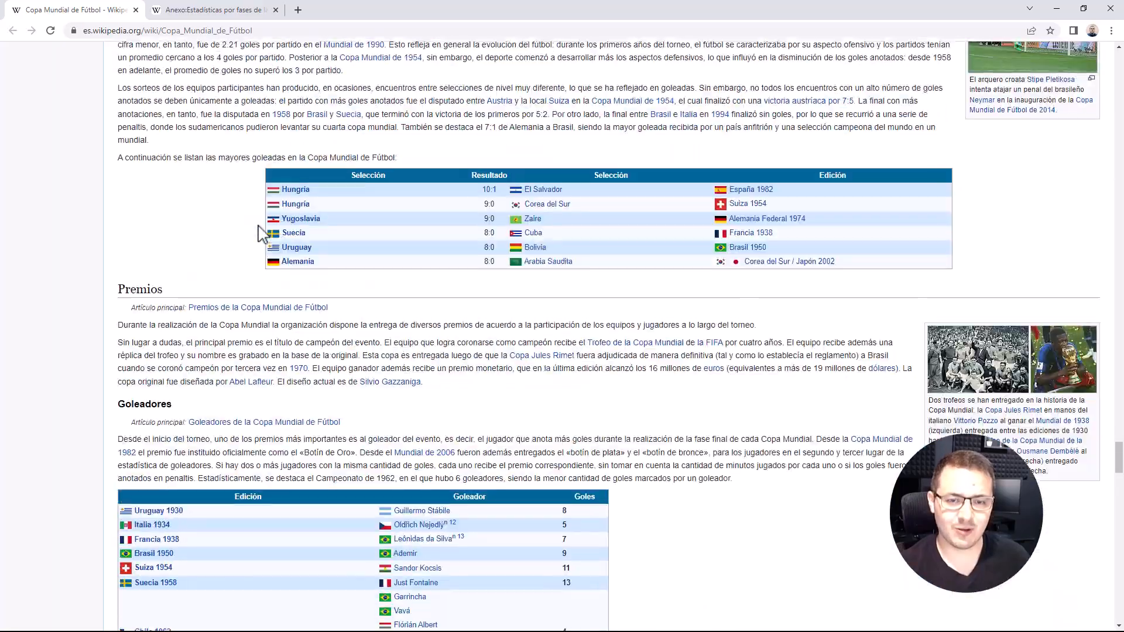
{"action": "scroll", "coordinate": [262, 234], "scroll_direction": "up", "scroll_amount": 20}
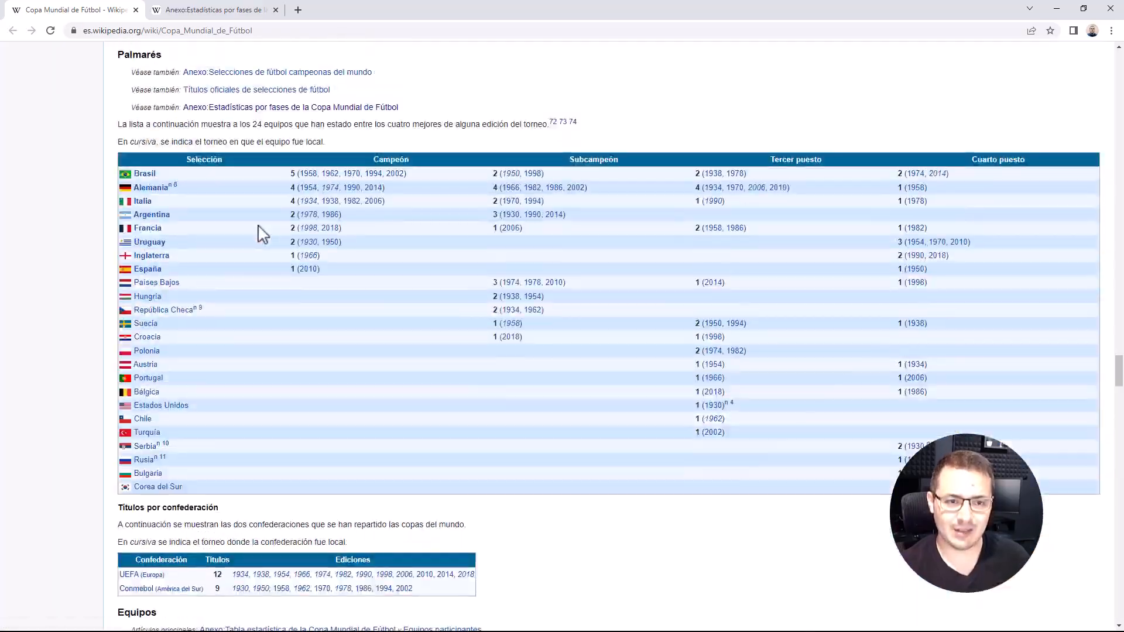
{"action": "scroll", "coordinate": [262, 234], "scroll_direction": "up", "scroll_amount": 1}
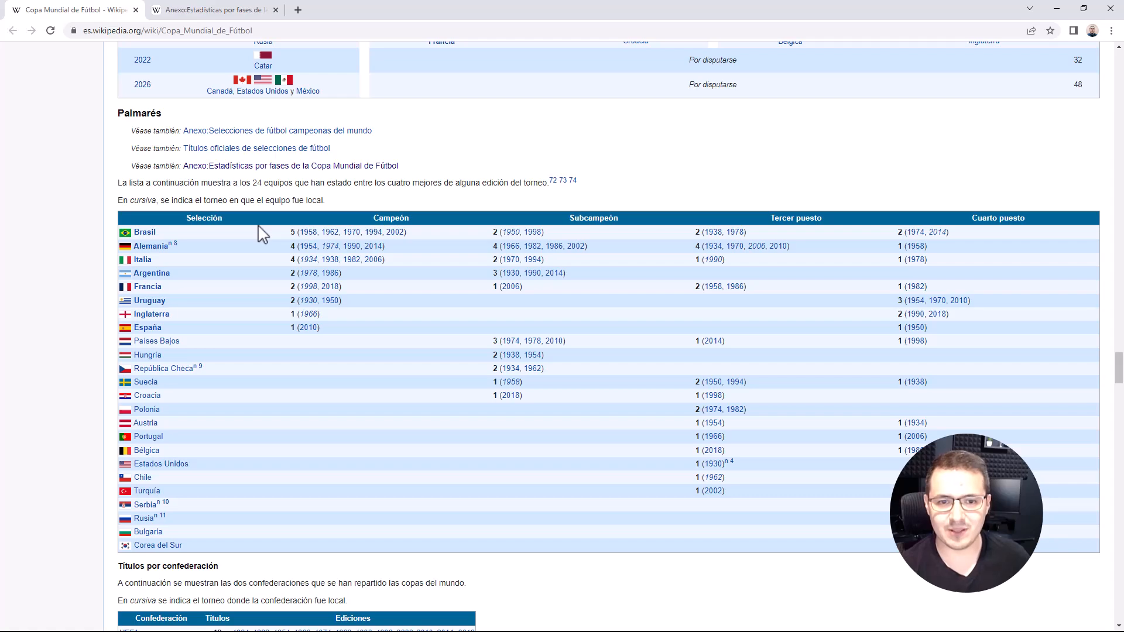
{"action": "scroll", "coordinate": [327, 302], "scroll_direction": "down", "scroll_amount": 1}
{"action": "scroll", "coordinate": [360, 288], "scroll_direction": "up", "scroll_amount": 8}
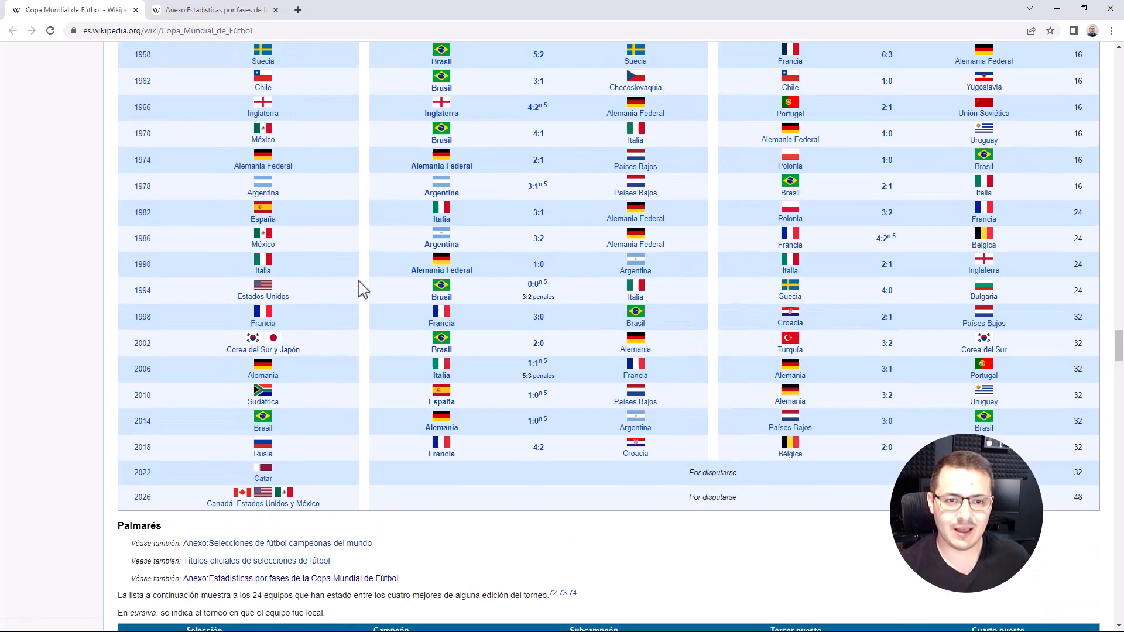
{"action": "scroll", "coordinate": [363, 234], "scroll_direction": "up", "scroll_amount": 1}
{"action": "scroll", "coordinate": [364, 170], "scroll_direction": "up", "scroll_amount": 5}
{"action": "scroll", "coordinate": [364, 170], "scroll_direction": "down", "scroll_amount": 6}
{"action": "scroll", "coordinate": [364, 172], "scroll_direction": "up", "scroll_amount": 1}
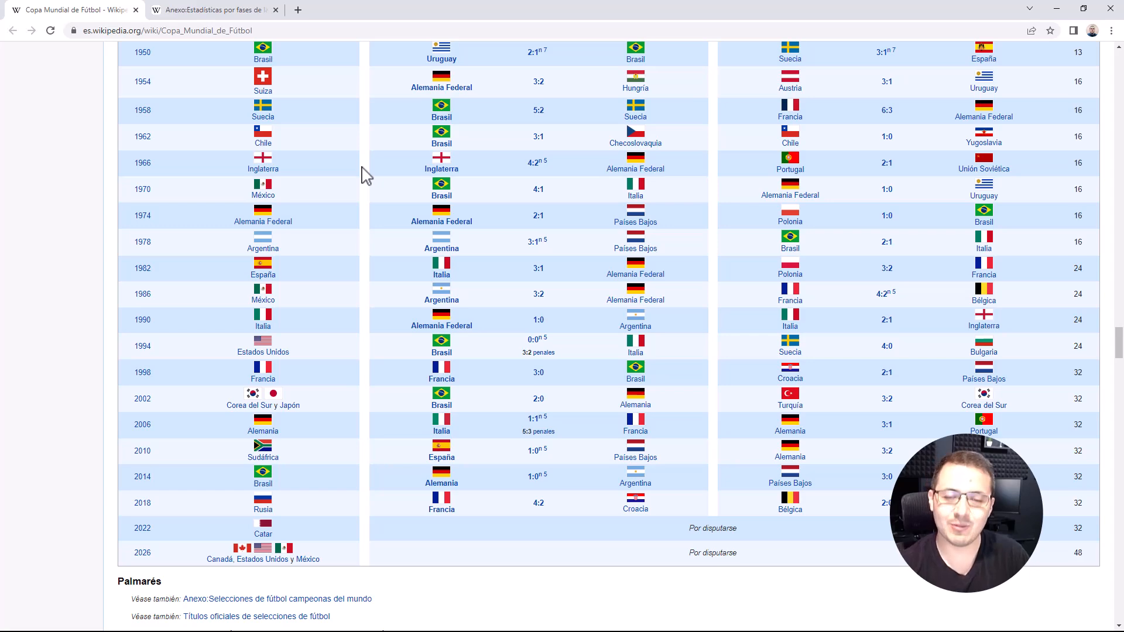
{"action": "scroll", "coordinate": [364, 174], "scroll_direction": "up", "scroll_amount": 2}
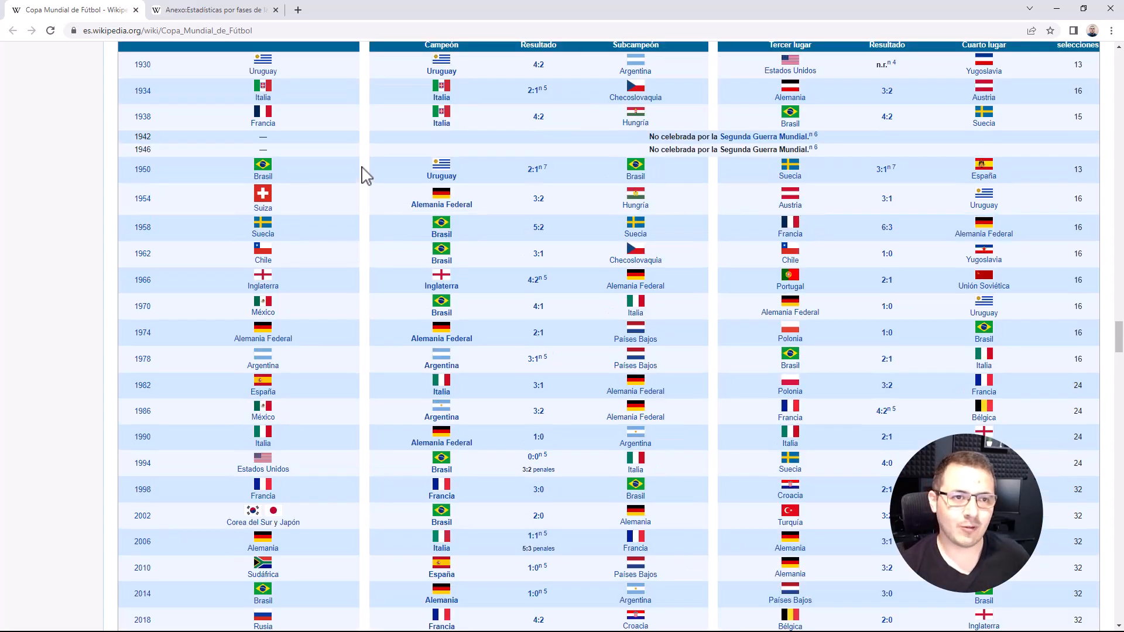
Step: Copy the Wikipedia article's URL and connect to it in Power BI Desktop as a web data source with anonymous access
{"action": "left_click", "coordinate": [294, 30]}
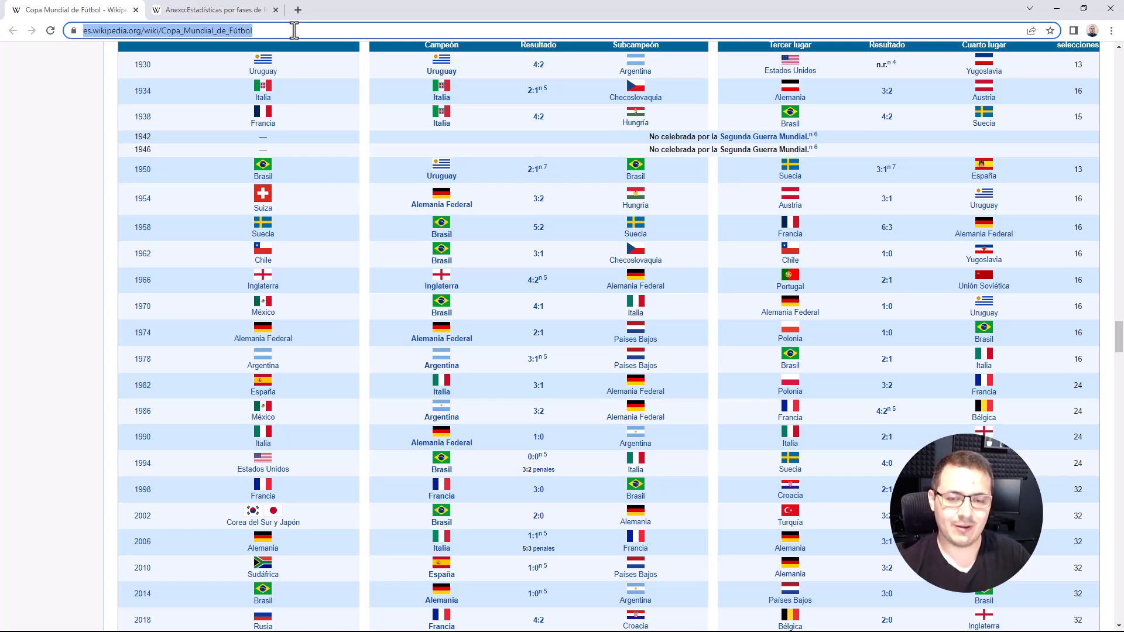
{"action": "key", "text": "alt+Tab"}
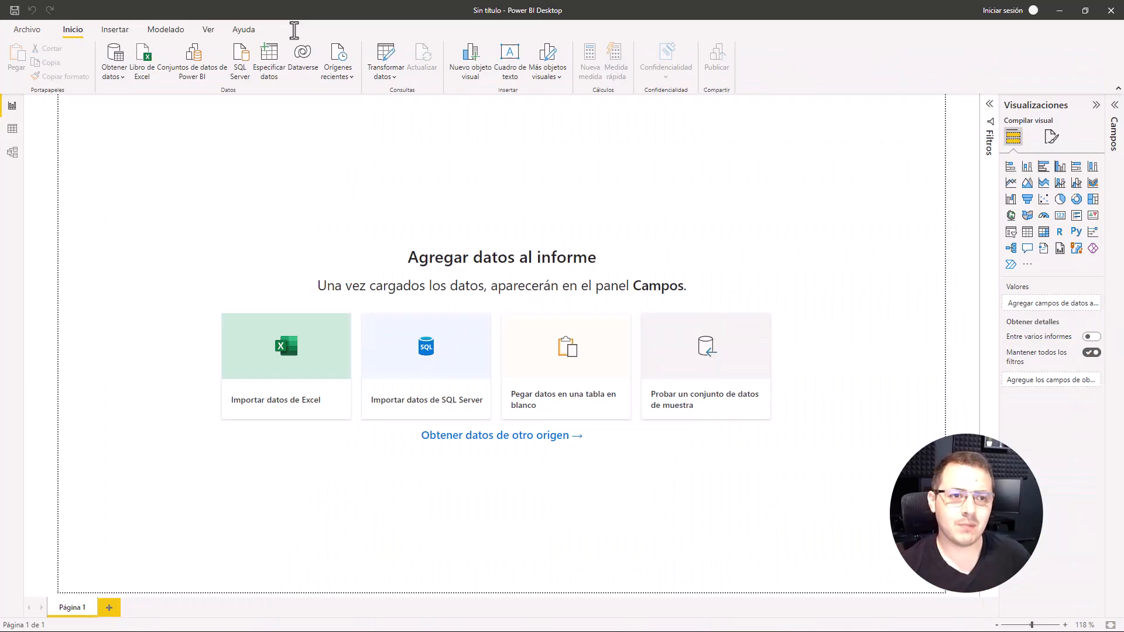
{"action": "left_click", "coordinate": [114, 73]}
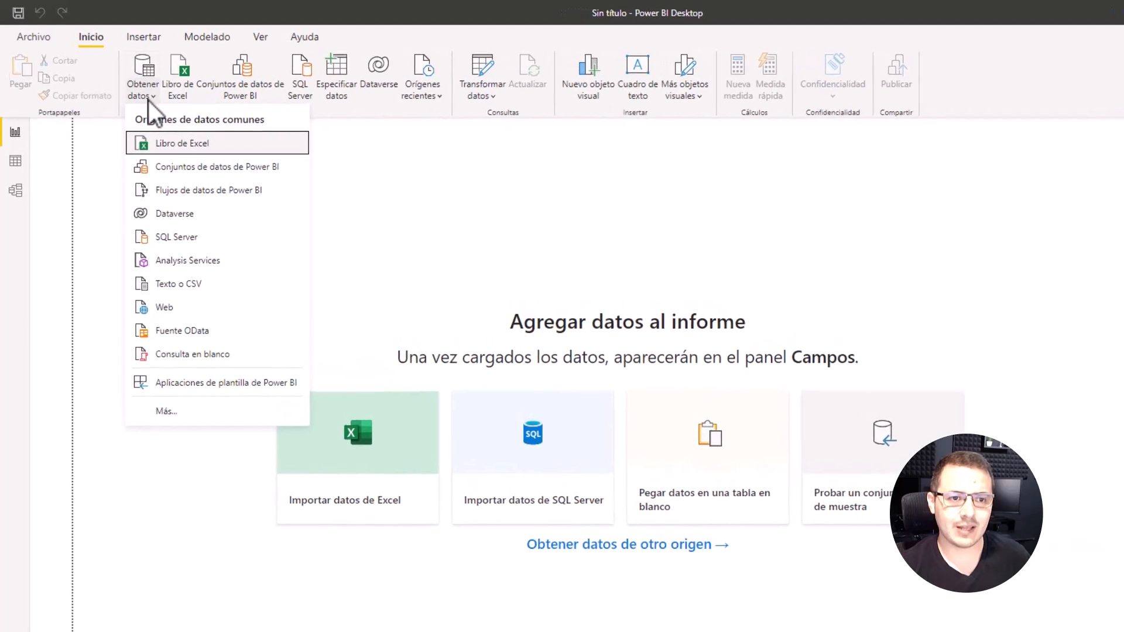
{"action": "left_click", "coordinate": [203, 319]}
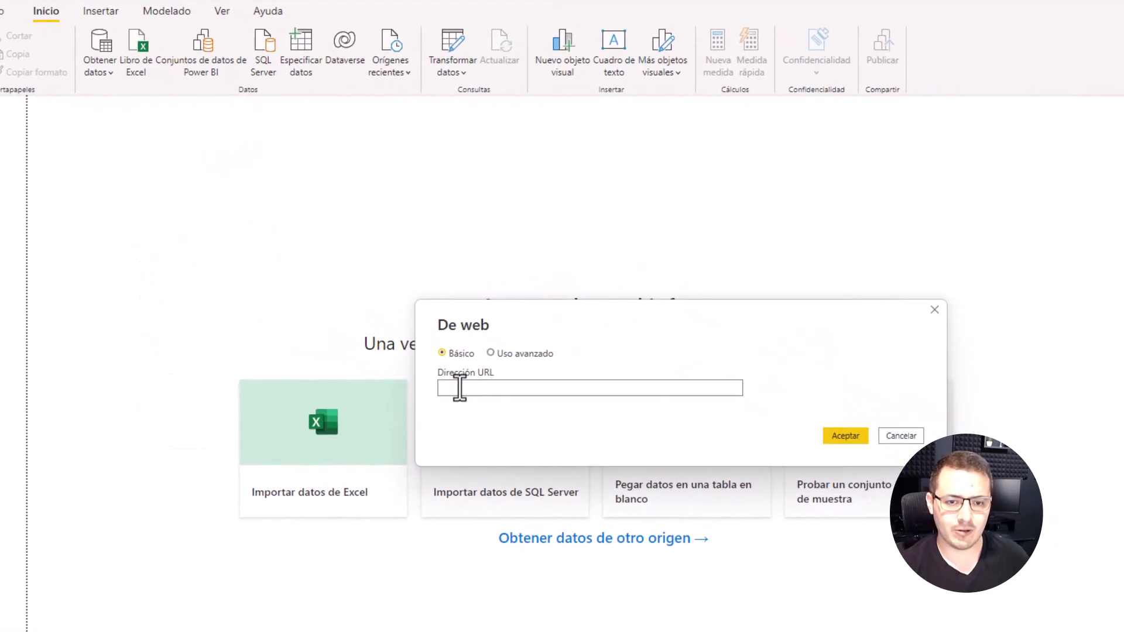
{"action": "type", "text": "https://es.wikipedia.org/wiki/Copa_Mundial_de_F%C3%BAtbol"}
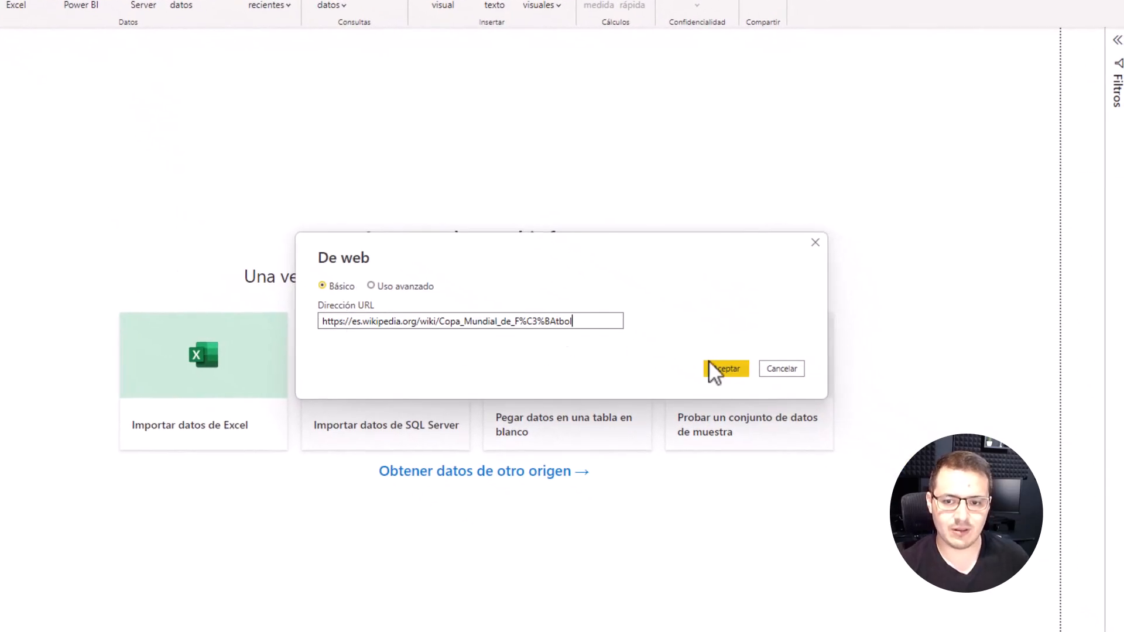
{"action": "left_click", "coordinate": [725, 368]}
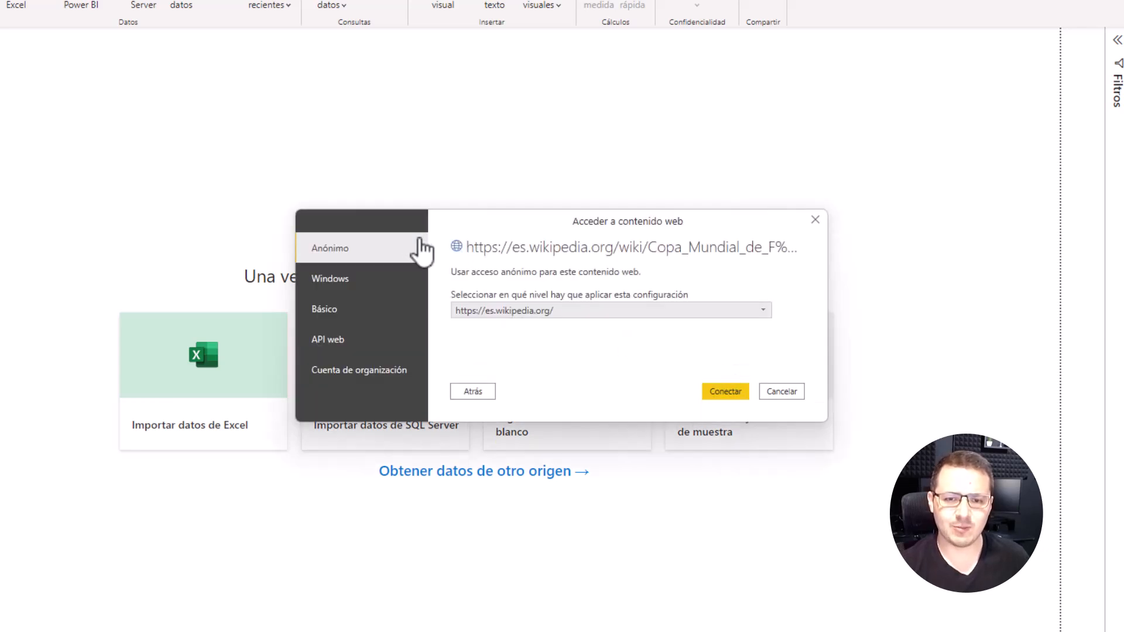
{"action": "left_click", "coordinate": [729, 395]}
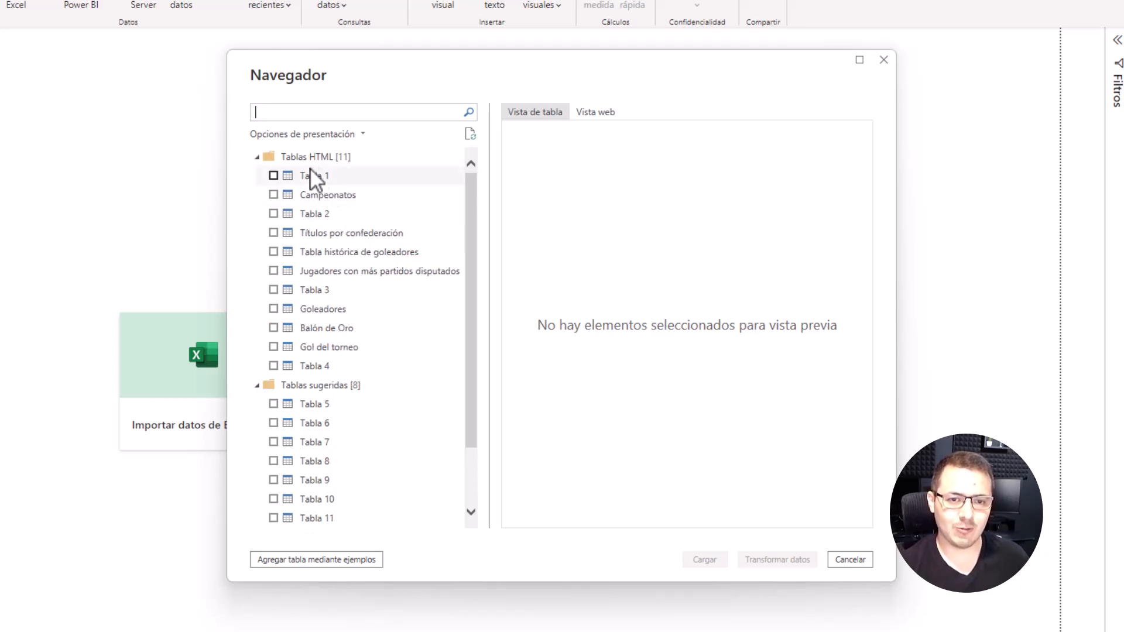
Step: Preview the HTML tables Tabla 1 and Campeonatos, and mark Campeonatos for import
{"action": "left_click", "coordinate": [310, 174]}
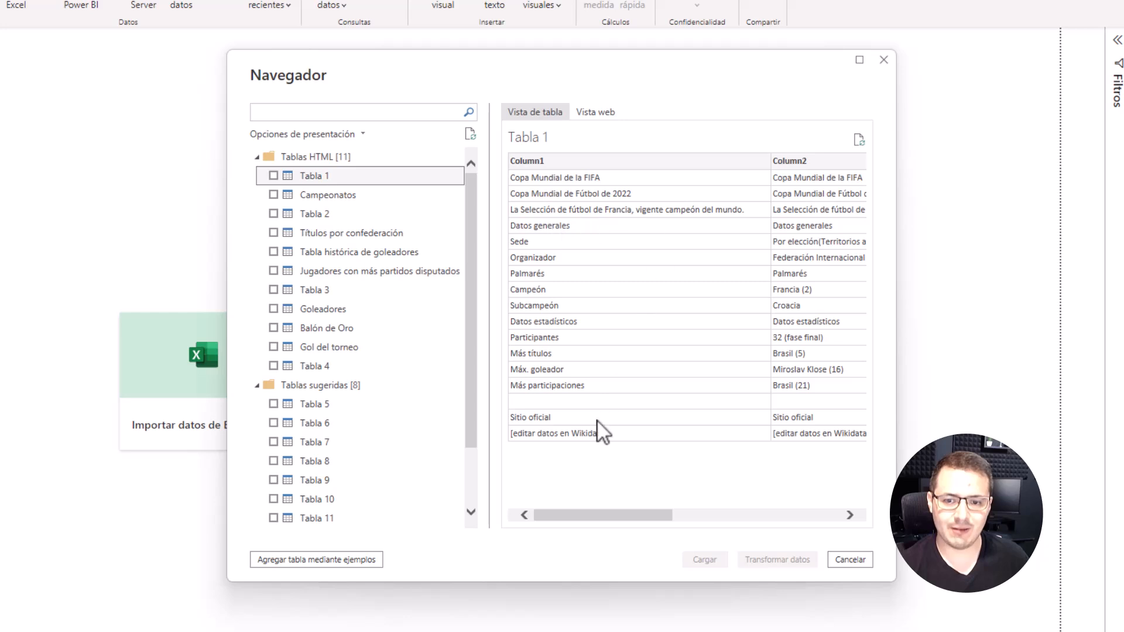
{"action": "left_click_drag", "start_coordinate": [599, 517], "coordinate": [526, 502]}
{"action": "left_click", "coordinate": [325, 193]}
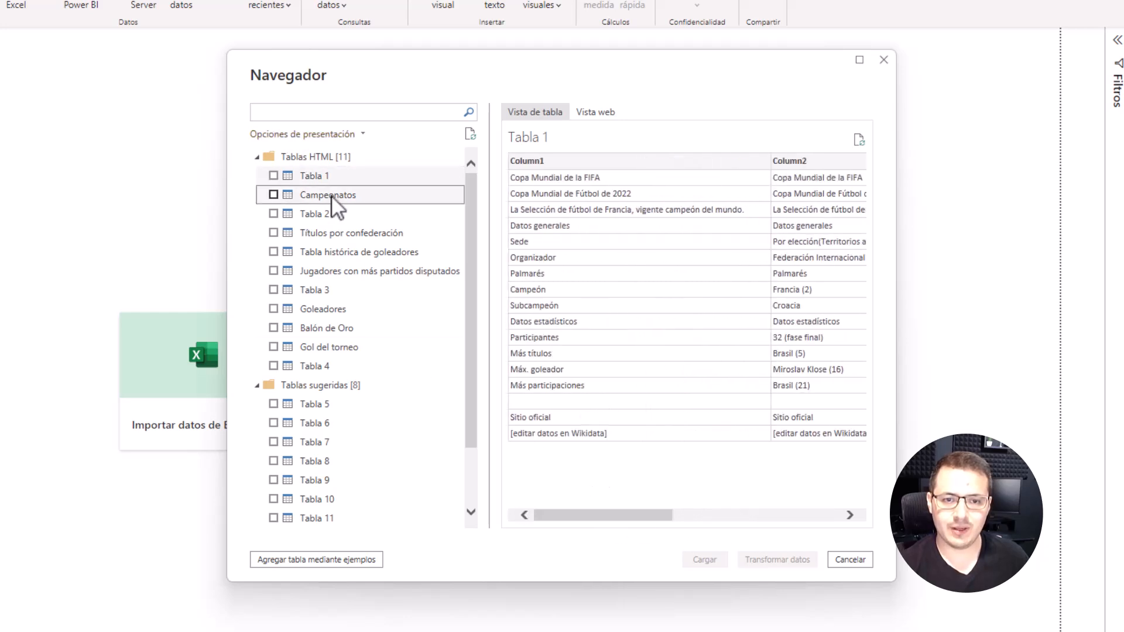
{"action": "mouse_move", "coordinate": [582, 516]}
{"action": "left_mouse_down"}
{"action": "mouse_move", "coordinate": [807, 532]}
{"action": "mouse_move", "coordinate": [580, 516]}
{"action": "left_mouse_up"}
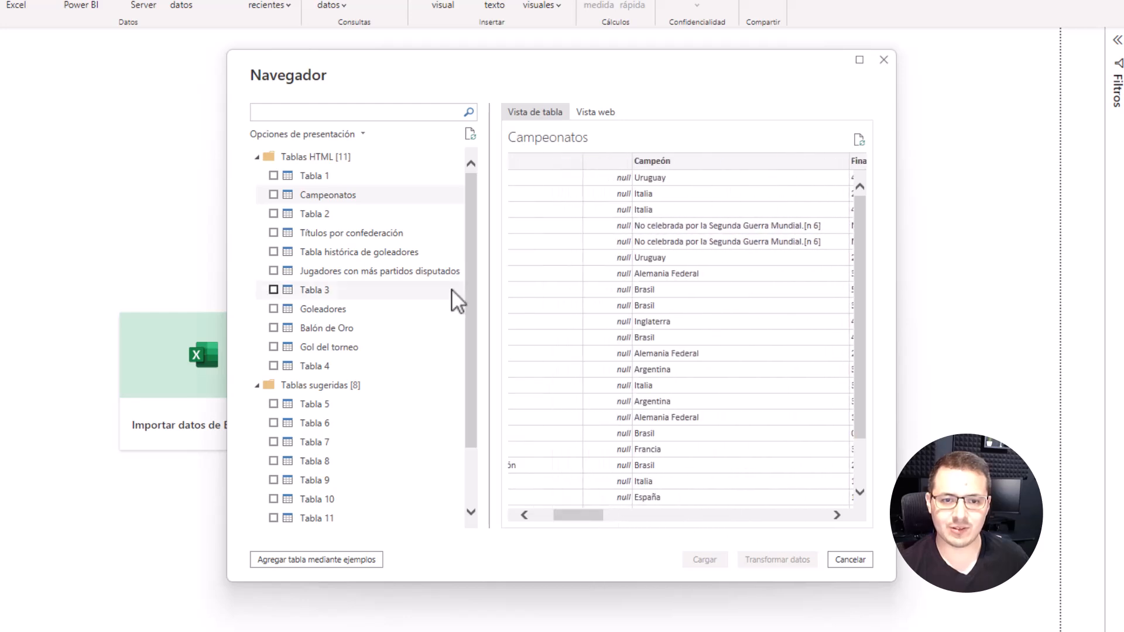
{"action": "left_click", "coordinate": [273, 194]}
Step: Preview Tabla 2 across its columns and mark it for import as well
{"action": "left_click", "coordinate": [331, 212]}
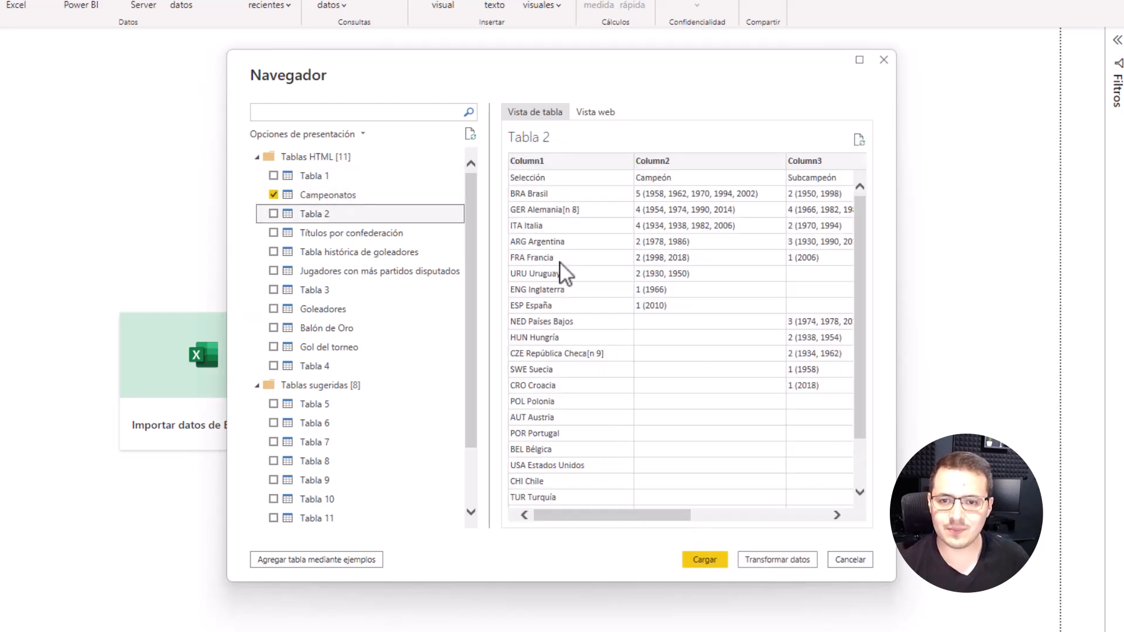
{"action": "left_click_drag", "start_coordinate": [660, 519], "coordinate": [682, 519]}
{"action": "left_click", "coordinate": [274, 213]}
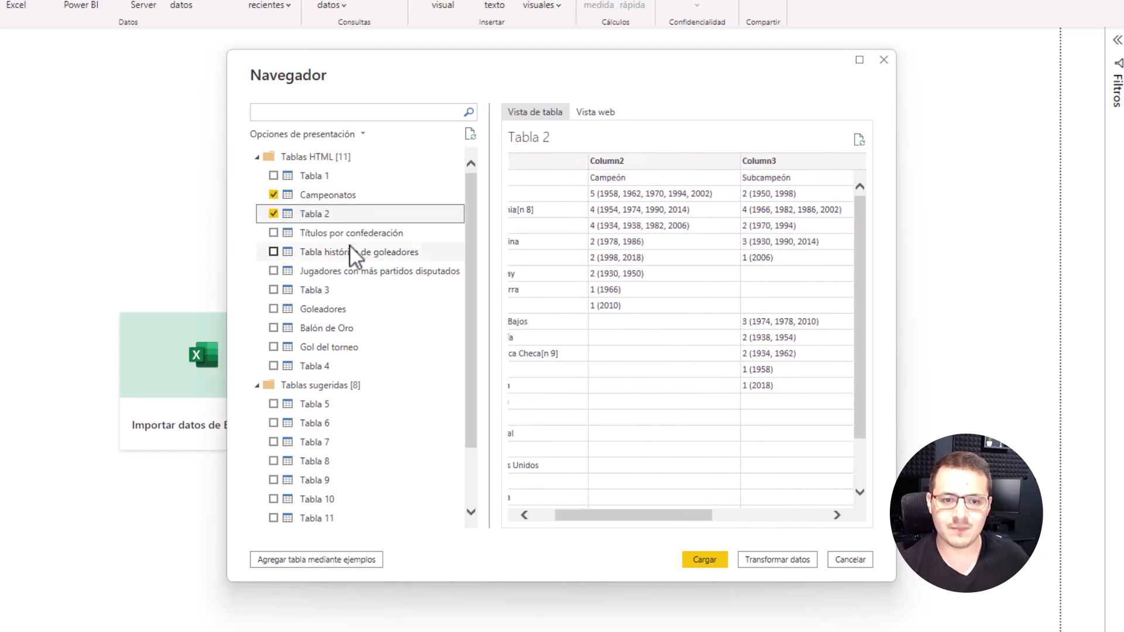
Step: Look through the remaining HTML tables, suggested tables and text items, and examine the preview of Código HTML
{"action": "scroll", "coordinate": [340, 320], "scroll_direction": "down", "scroll_amount": 2}
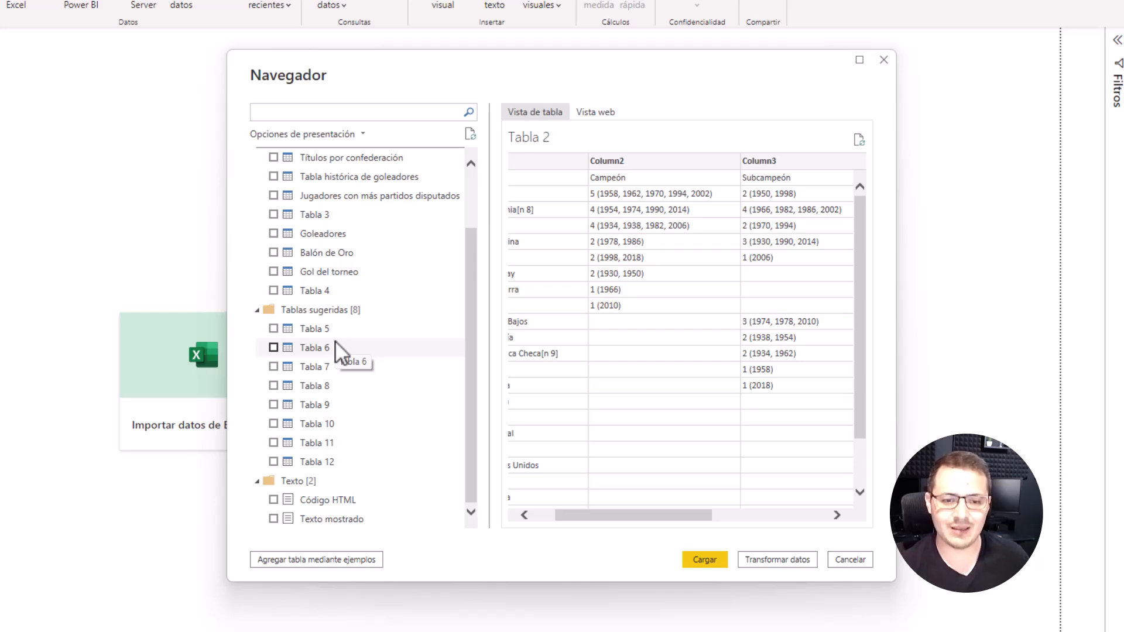
{"action": "scroll", "coordinate": [328, 362], "scroll_direction": "up", "scroll_amount": 2}
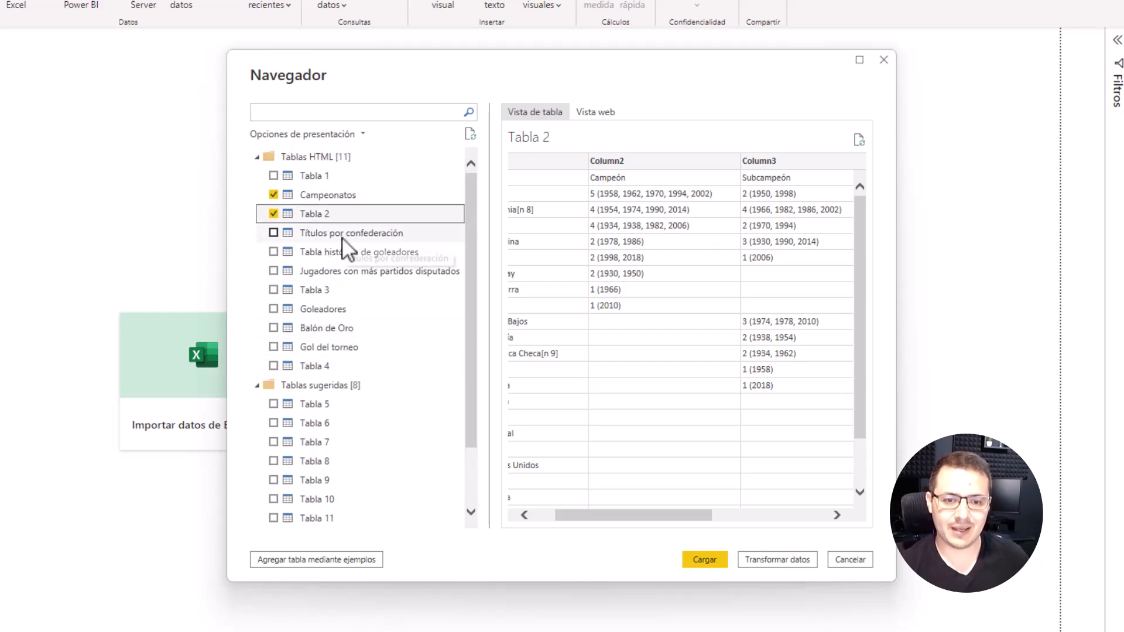
{"action": "scroll", "coordinate": [348, 251], "scroll_direction": "down", "scroll_amount": 2}
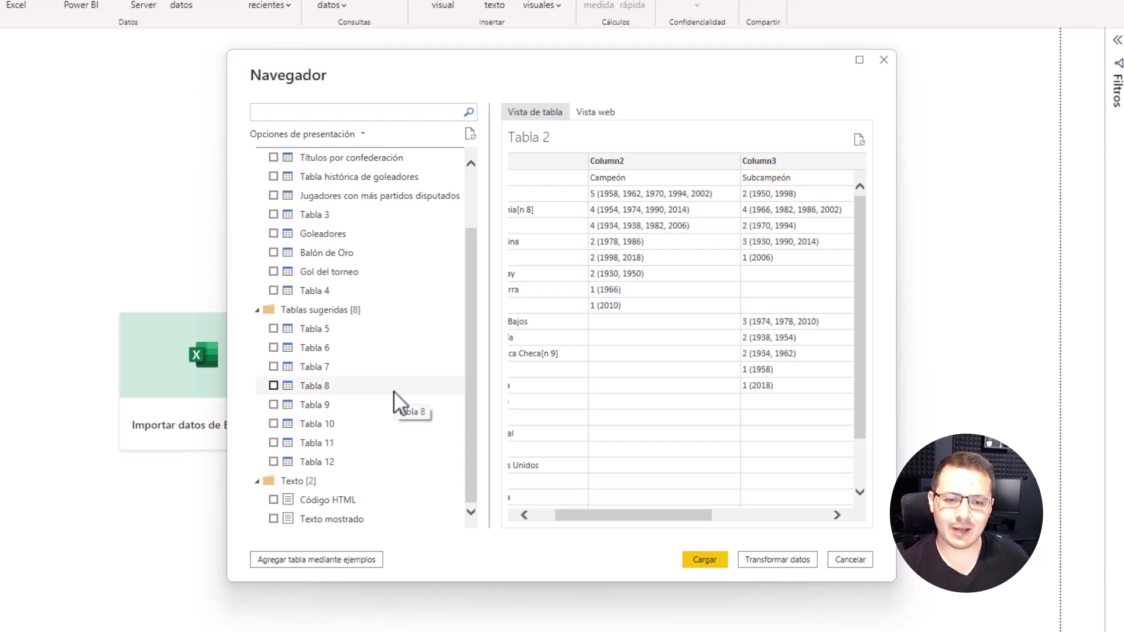
{"action": "left_click", "coordinate": [351, 500]}
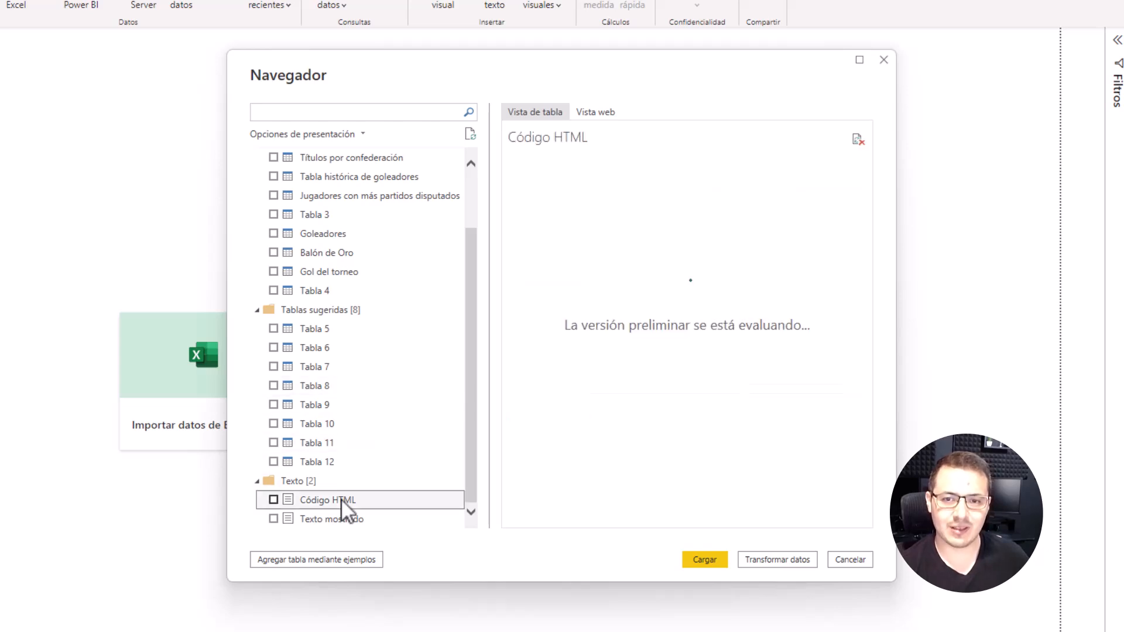
{"action": "scroll", "coordinate": [509, 345], "scroll_direction": "down", "scroll_amount": 15}
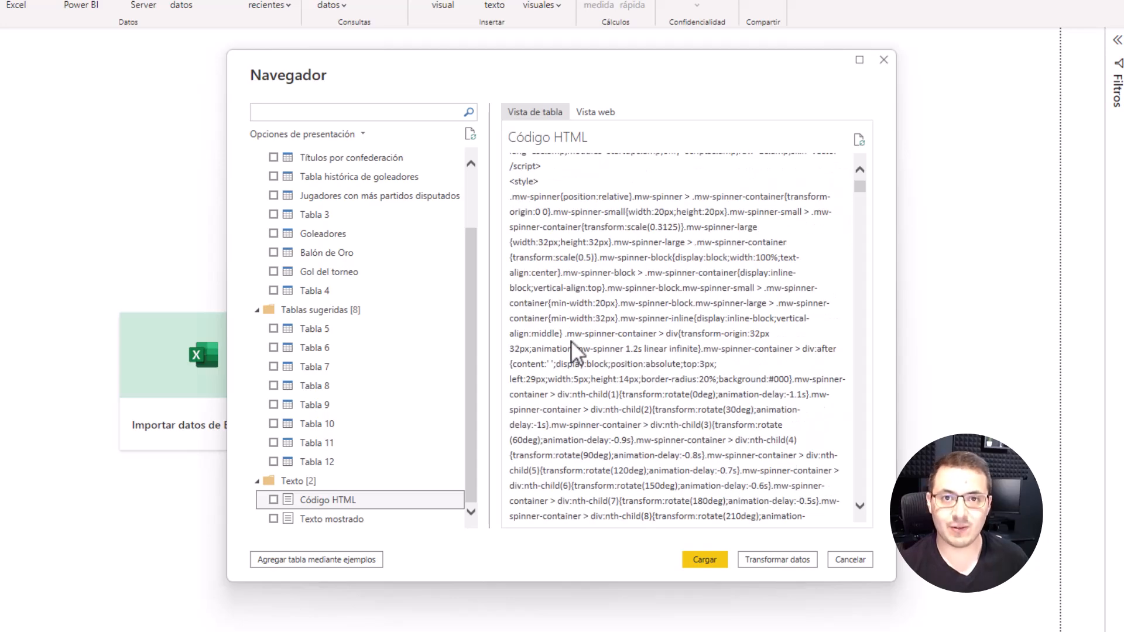
{"action": "scroll", "coordinate": [574, 352], "scroll_direction": "down", "scroll_amount": 10}
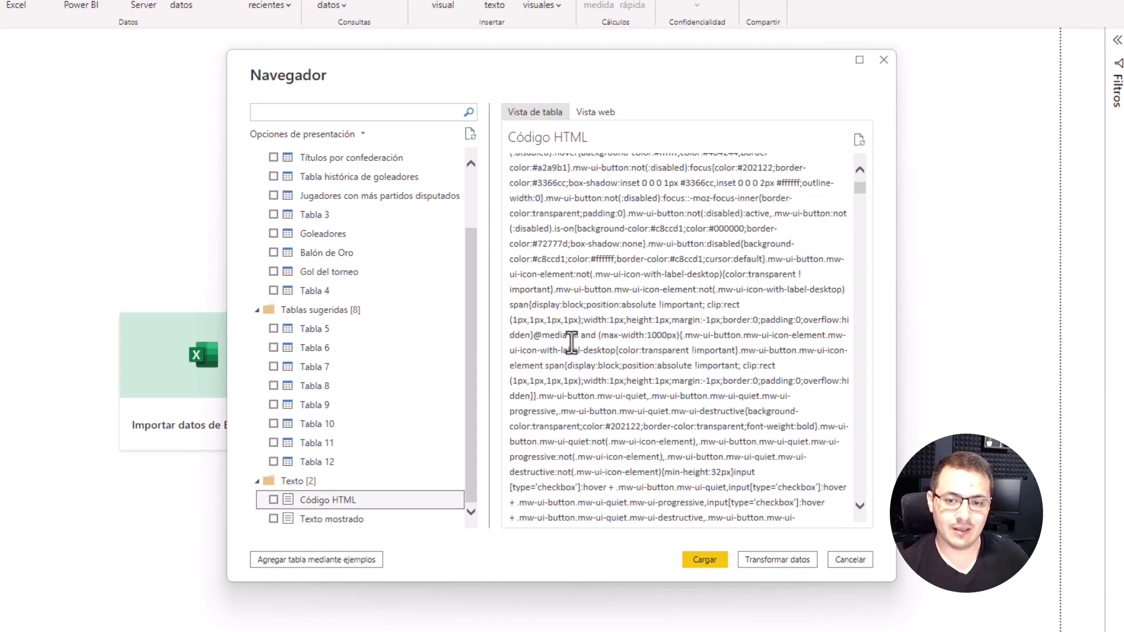
{"action": "scroll", "coordinate": [575, 351], "scroll_direction": "down", "scroll_amount": 8}
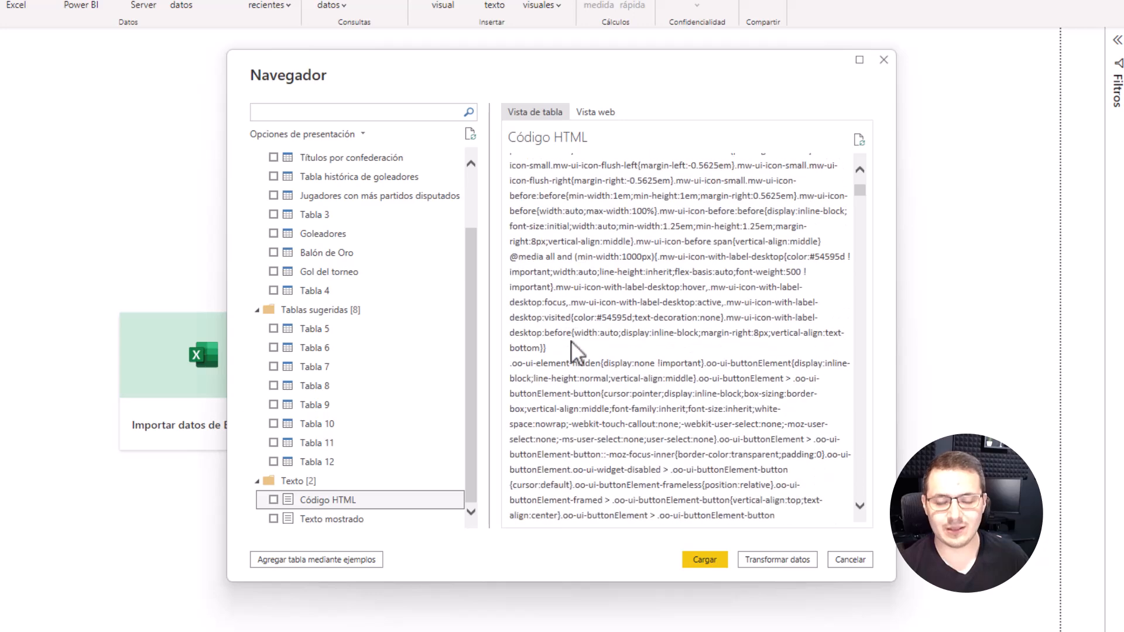
{"action": "scroll", "coordinate": [574, 352], "scroll_direction": "down", "scroll_amount": 6}
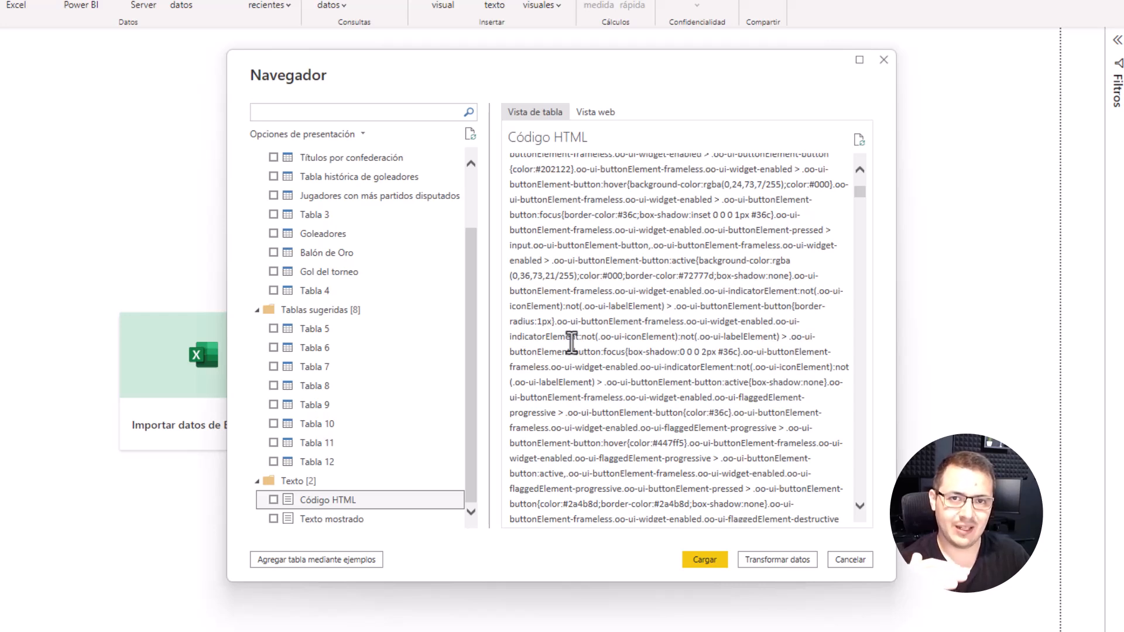
Step: Read further through the Código HTML source preview and review the list of HTML and suggested tables
{"action": "scroll", "coordinate": [576, 343], "scroll_direction": "down", "scroll_amount": 10}
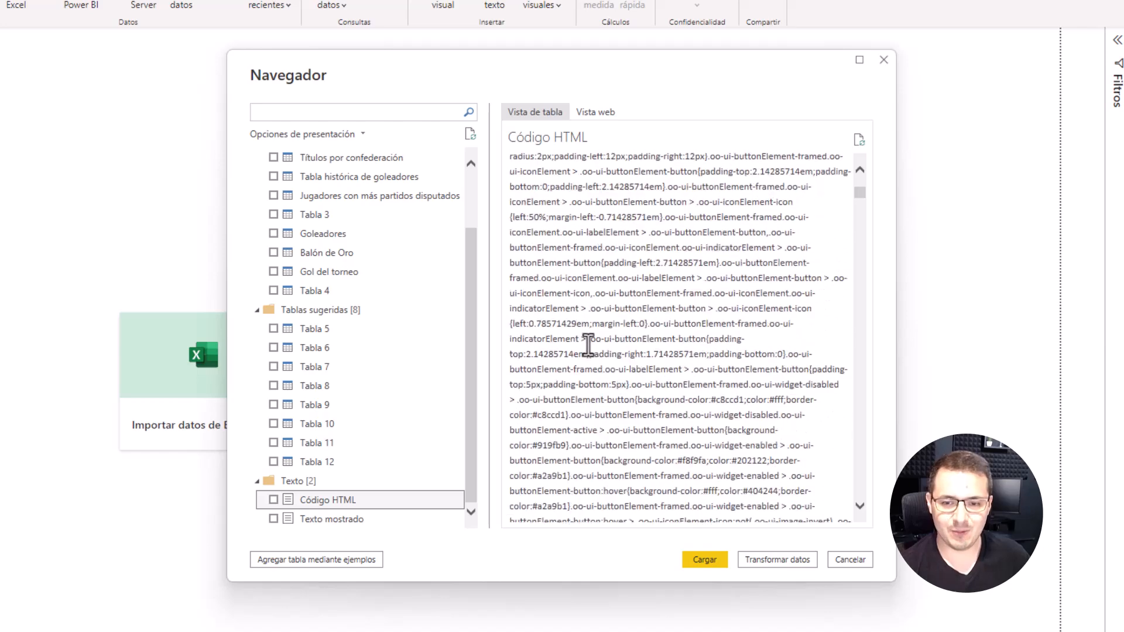
{"action": "scroll", "coordinate": [589, 346], "scroll_direction": "down", "scroll_amount": 10}
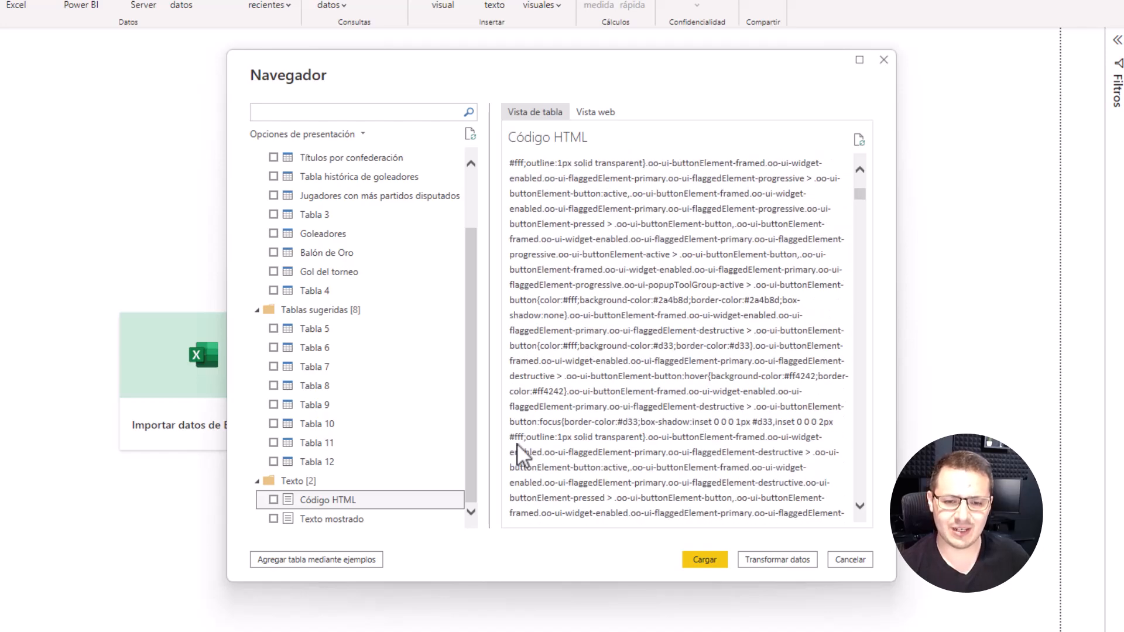
{"action": "scroll", "coordinate": [581, 408], "scroll_direction": "down", "scroll_amount": 10}
{"action": "scroll", "coordinate": [581, 408], "scroll_direction": "down", "scroll_amount": 10}
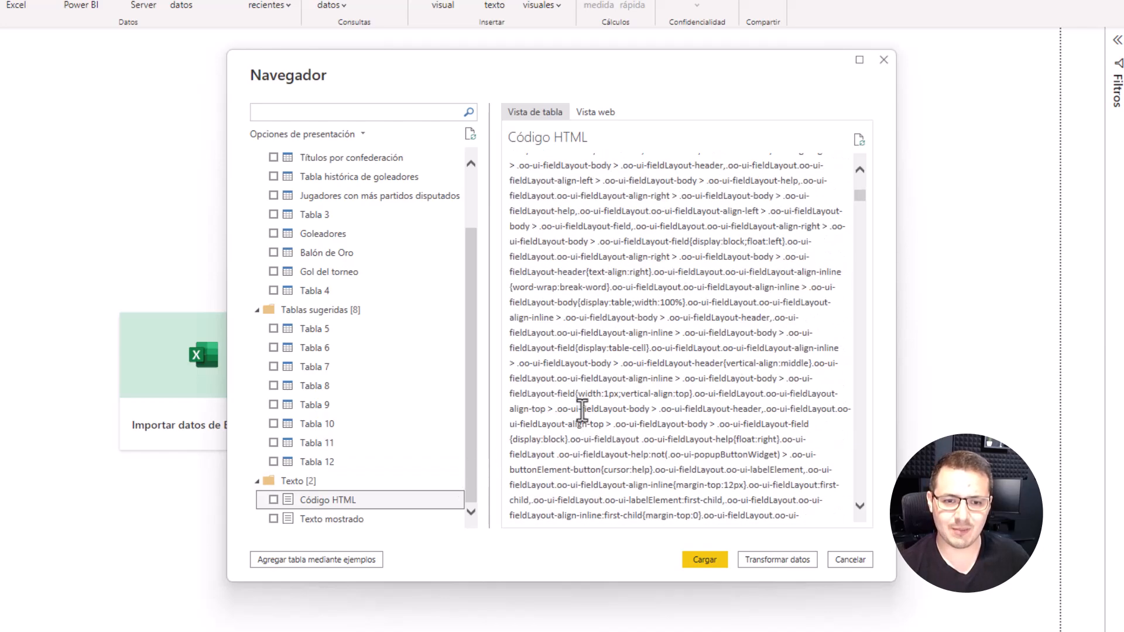
{"action": "scroll", "coordinate": [349, 382], "scroll_direction": "up", "scroll_amount": 2}
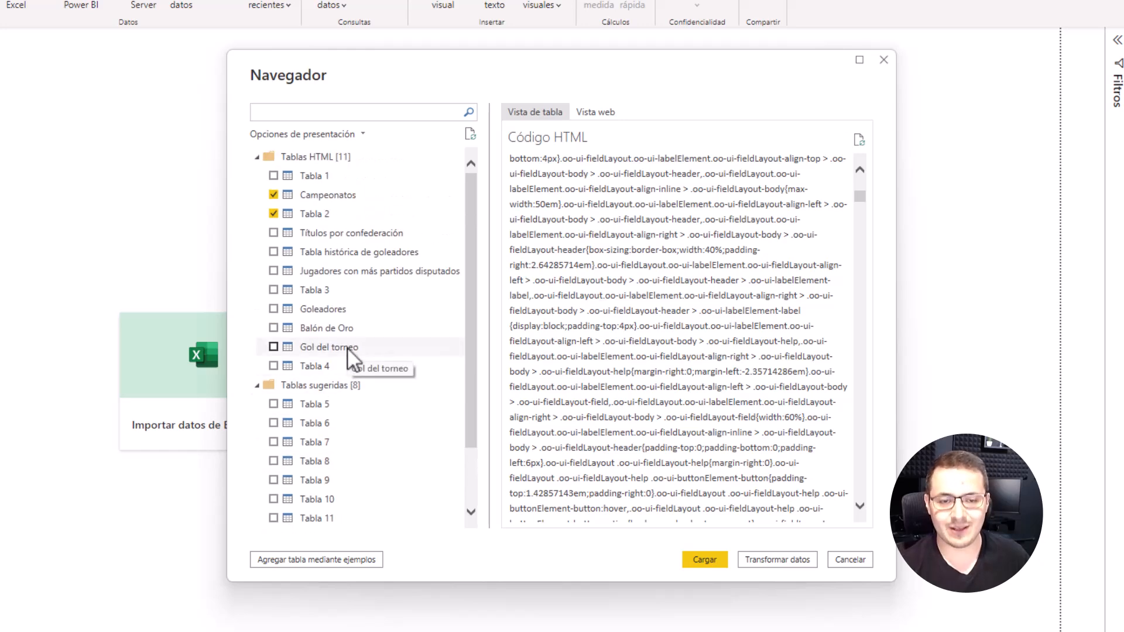
{"action": "scroll", "coordinate": [831, 409], "scroll_direction": "down", "scroll_amount": 10}
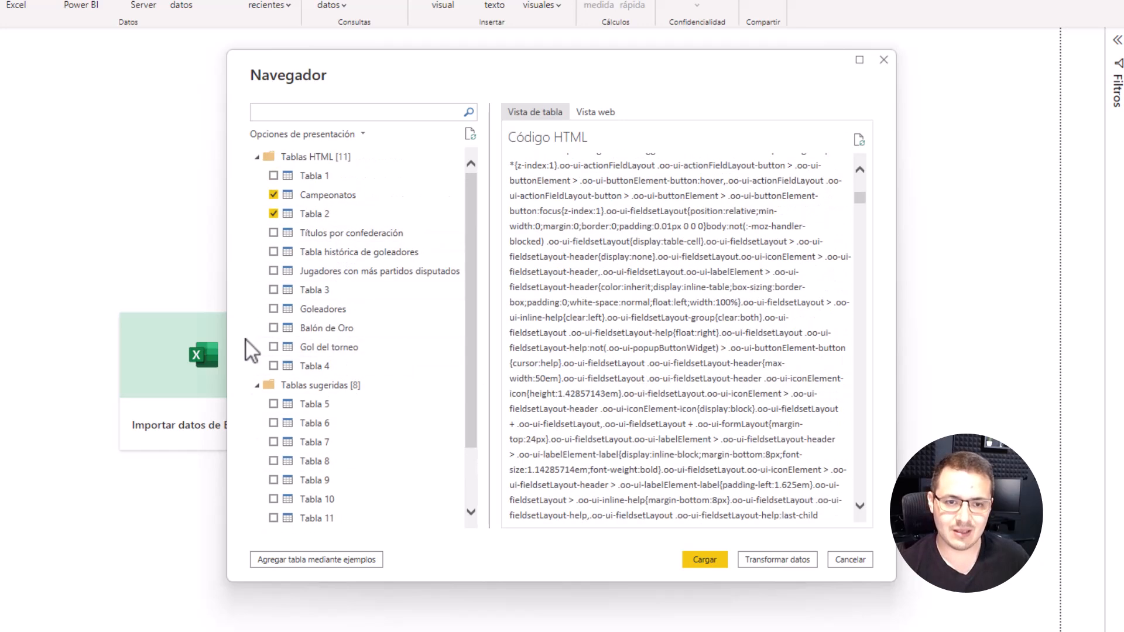
{"action": "scroll", "coordinate": [382, 336], "scroll_direction": "down", "scroll_amount": 2}
{"action": "scroll", "coordinate": [382, 336], "scroll_direction": "up", "scroll_amount": 2}
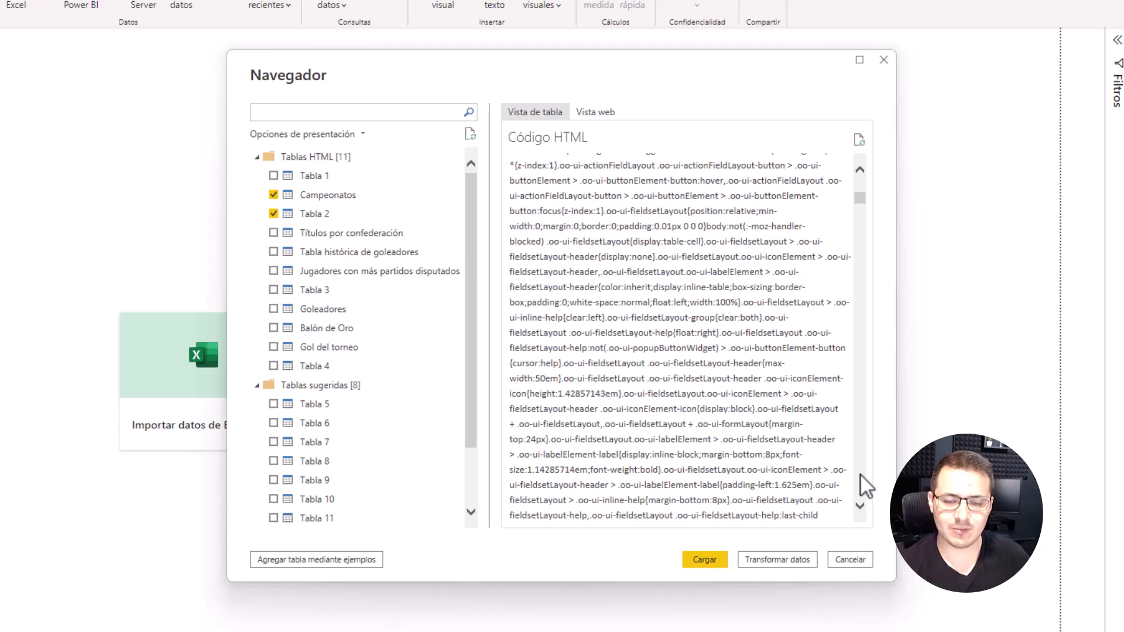
Step: Open the marked Campeonatos and Tabla 2 tables for transformation, and use Tabla 2's first row as column headers
{"action": "left_click", "coordinate": [349, 194]}
{"action": "left_click", "coordinate": [338, 213]}
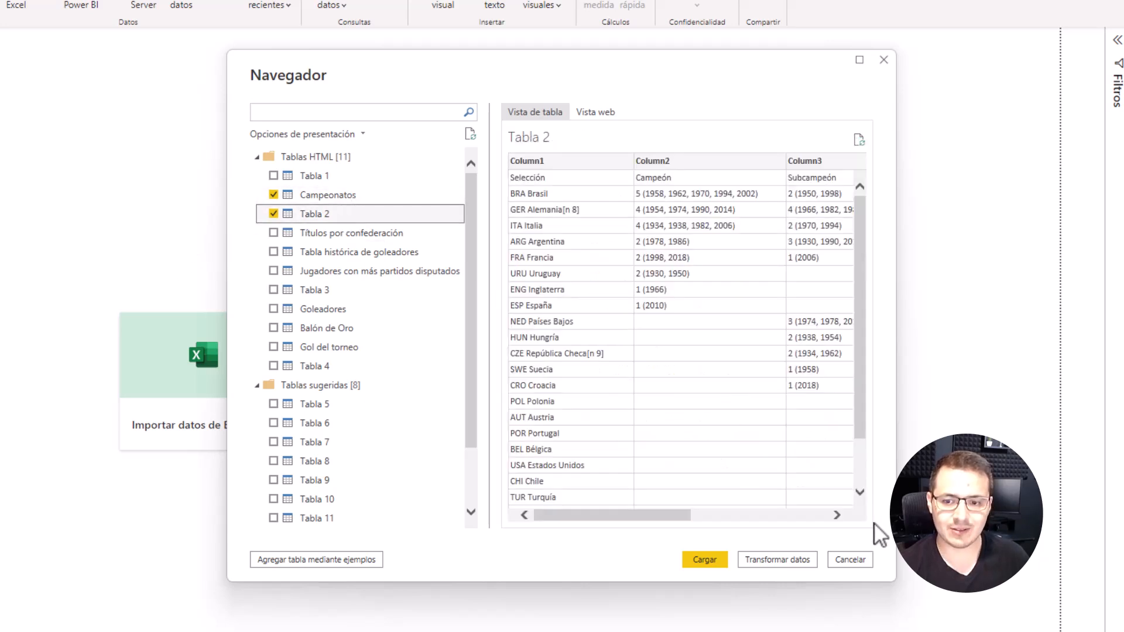
{"action": "left_click", "coordinate": [792, 557]}
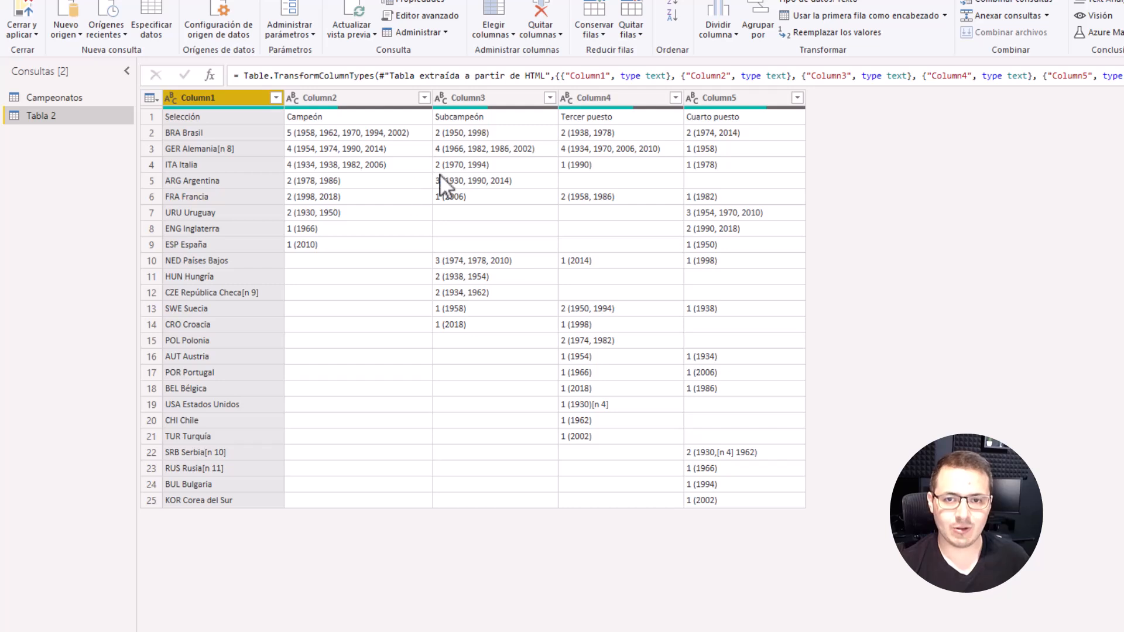
{"action": "left_click", "coordinate": [150, 98]}
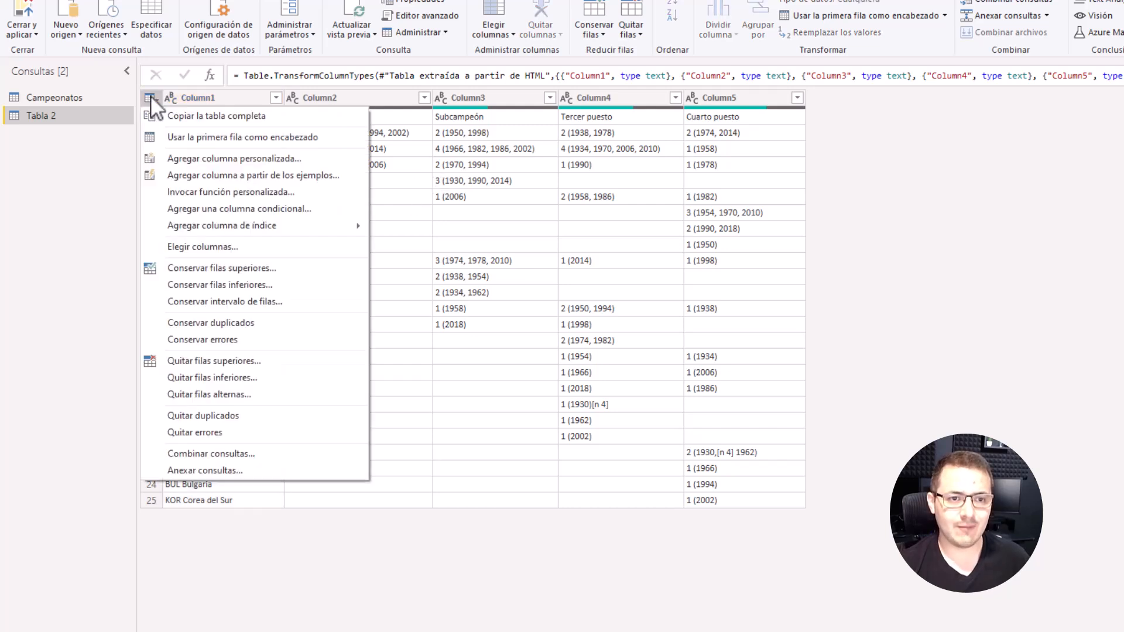
{"action": "left_click", "coordinate": [198, 133]}
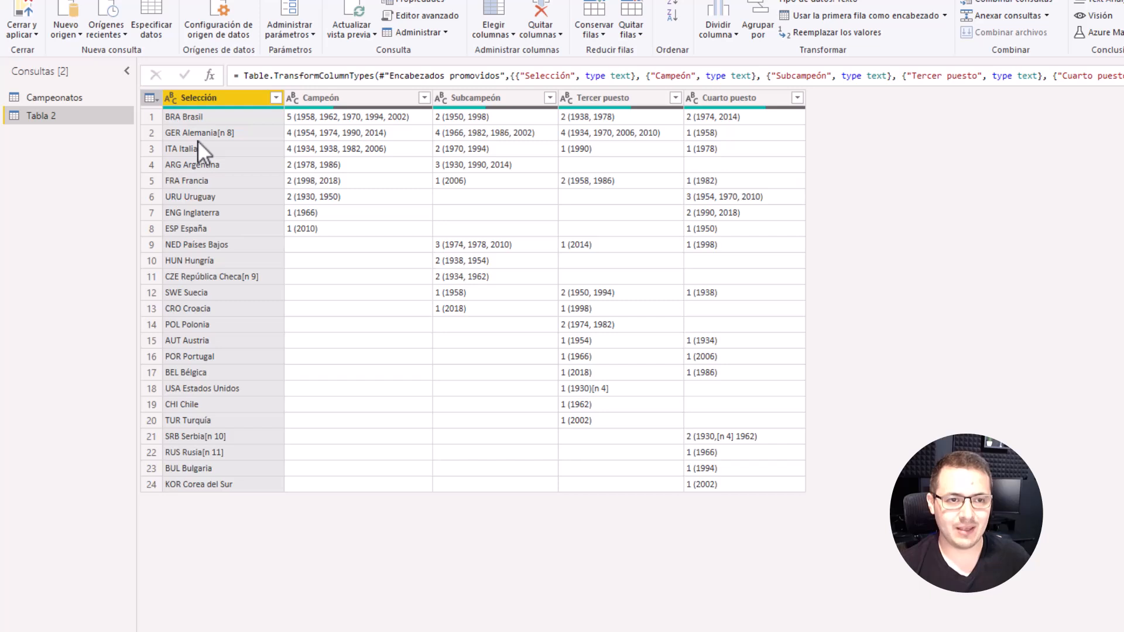
{"action": "mouse_move", "coordinate": [209, 107]}
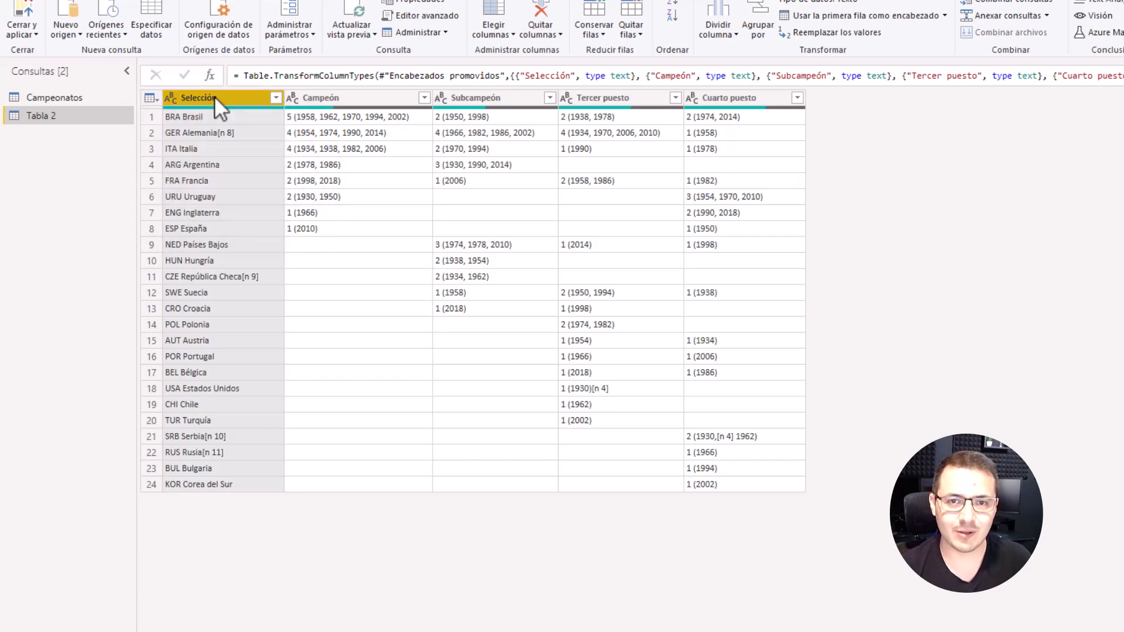
{"action": "left_click", "coordinate": [715, 35]}
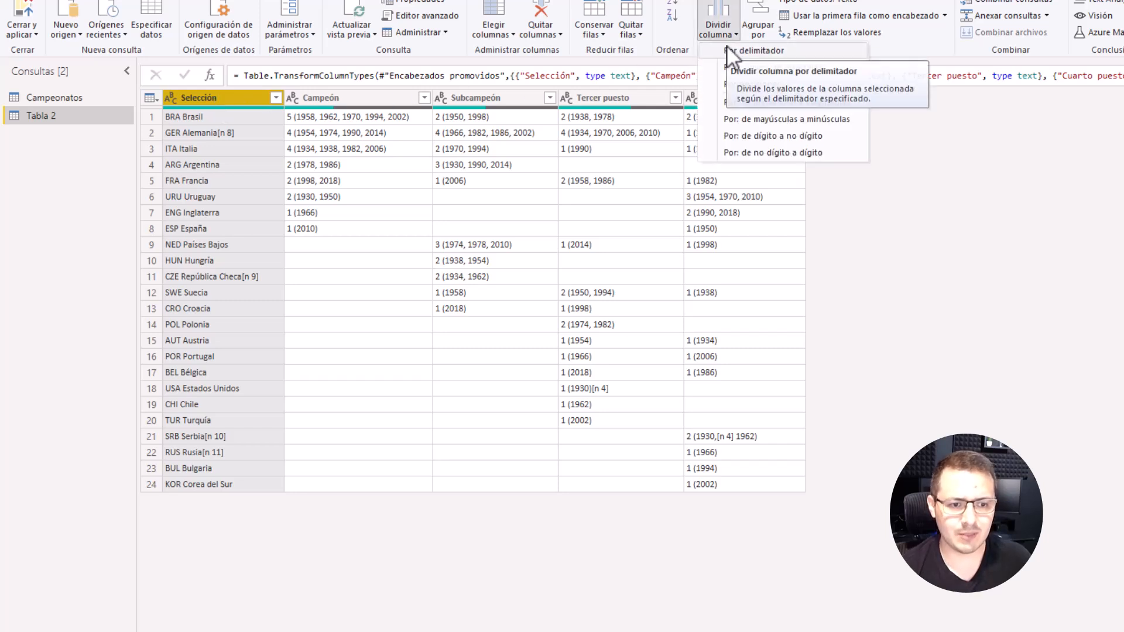
{"action": "left_click", "coordinate": [726, 47]}
{"action": "left_click", "coordinate": [528, 233]}
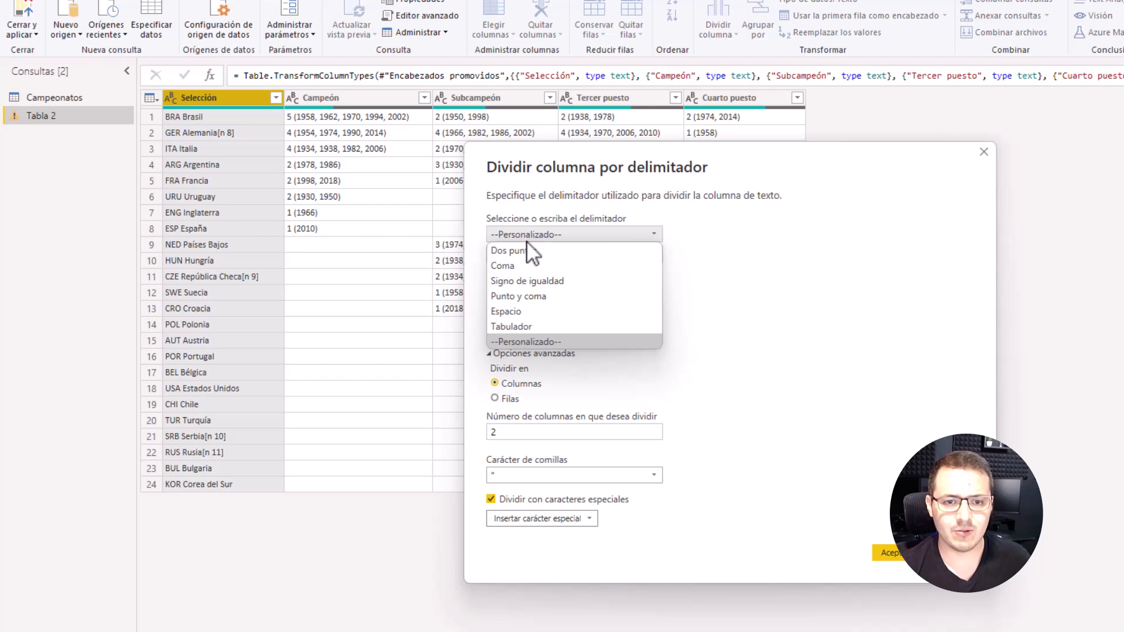
{"action": "left_click", "coordinate": [524, 306]}
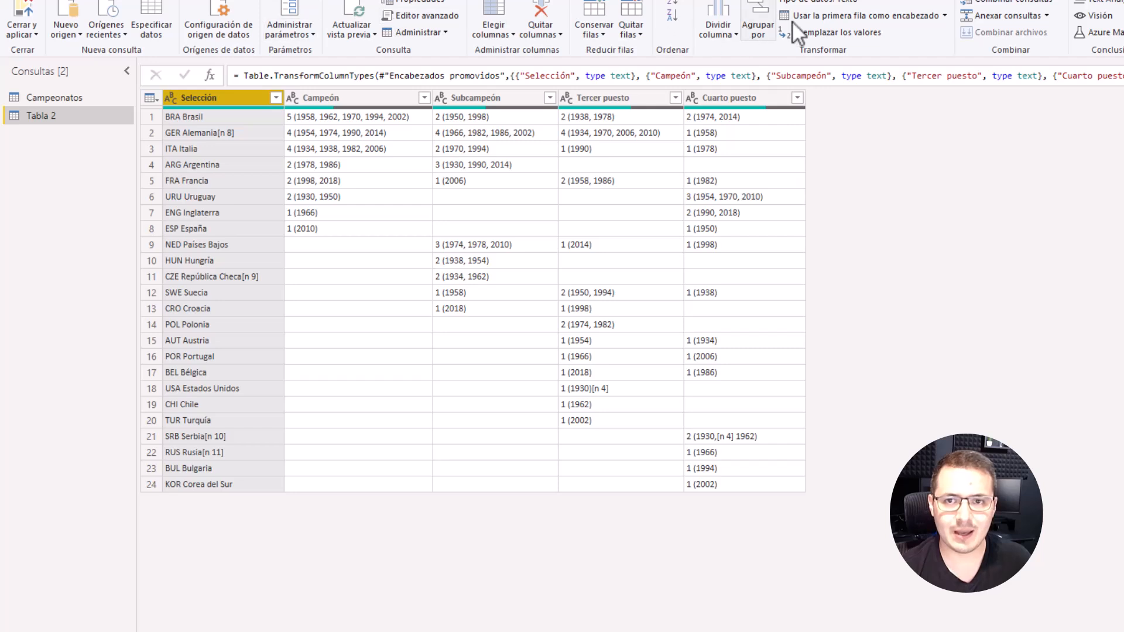
Step: Split the Selección column by number of characters, using 3 characters once, as far left as possible
{"action": "right_click", "coordinate": [195, 92]}
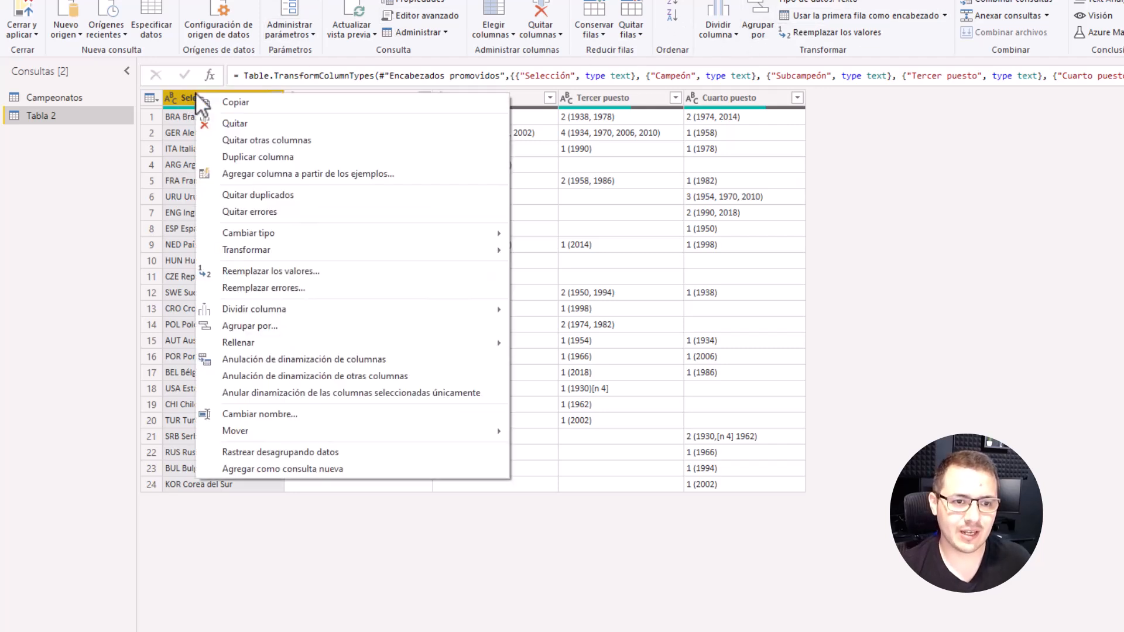
{"action": "mouse_move", "coordinate": [299, 309]}
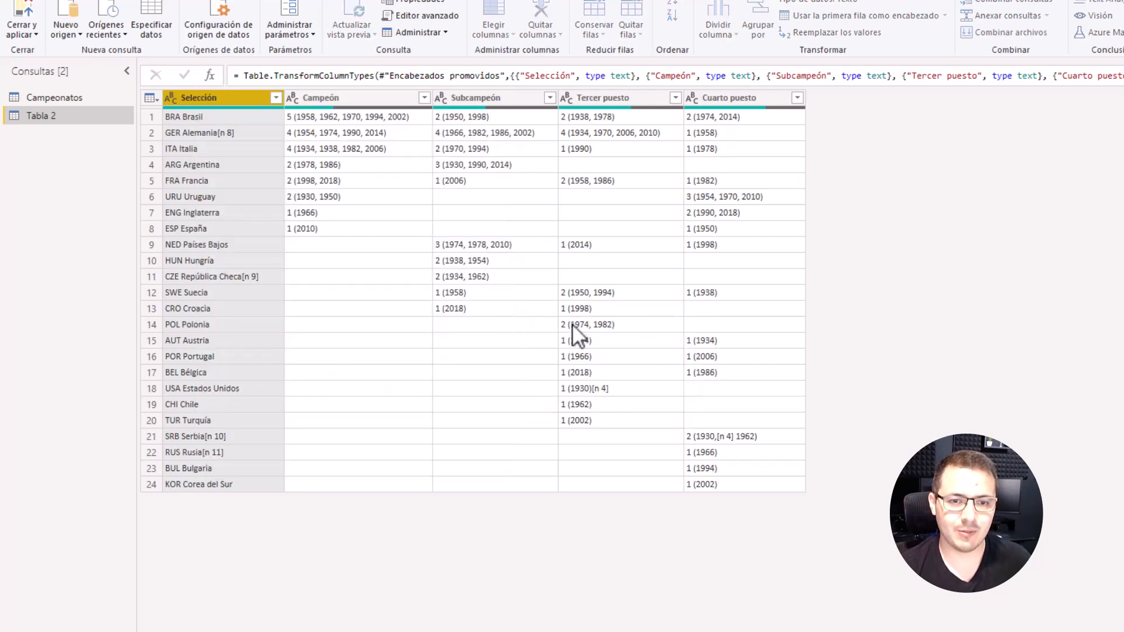
{"action": "left_click", "coordinate": [572, 326]}
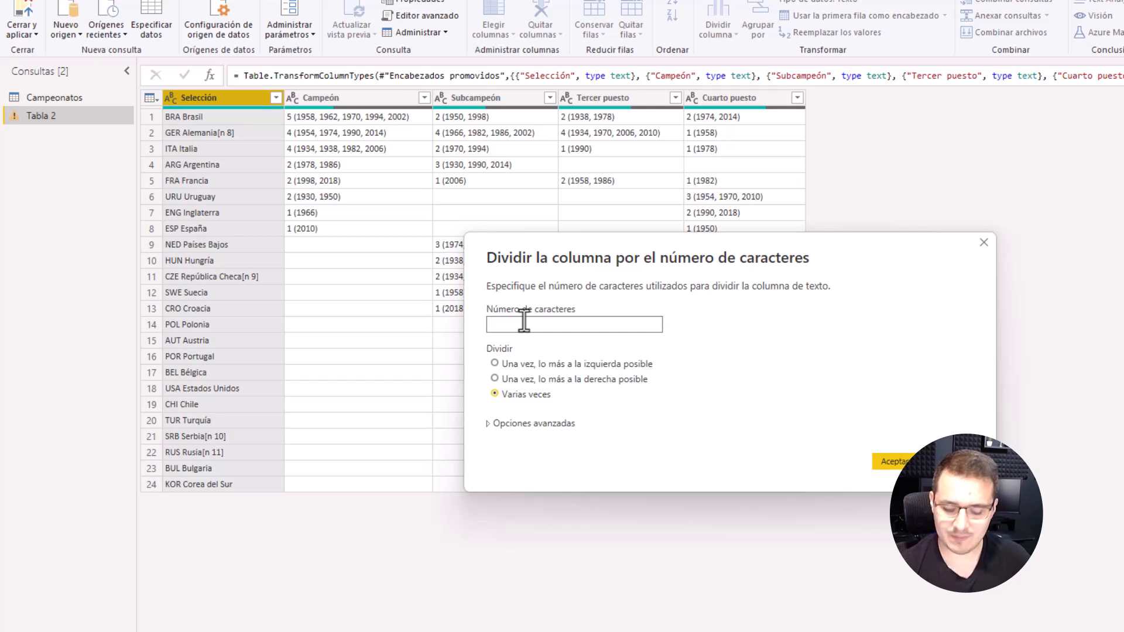
{"action": "type", "text": "3"}
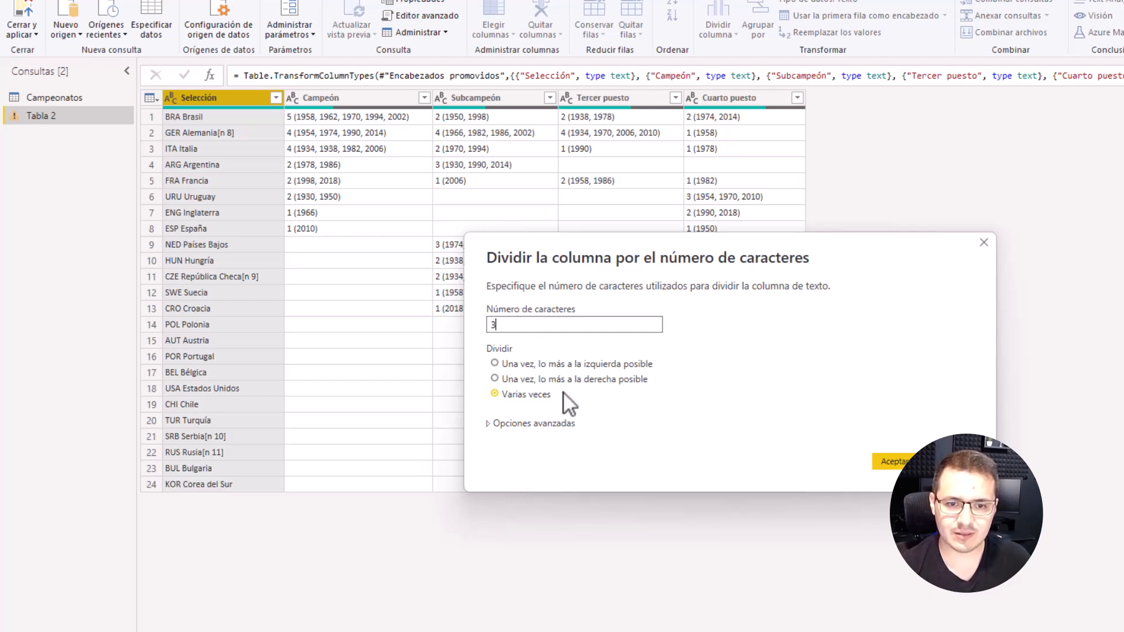
{"action": "left_click", "coordinate": [517, 364]}
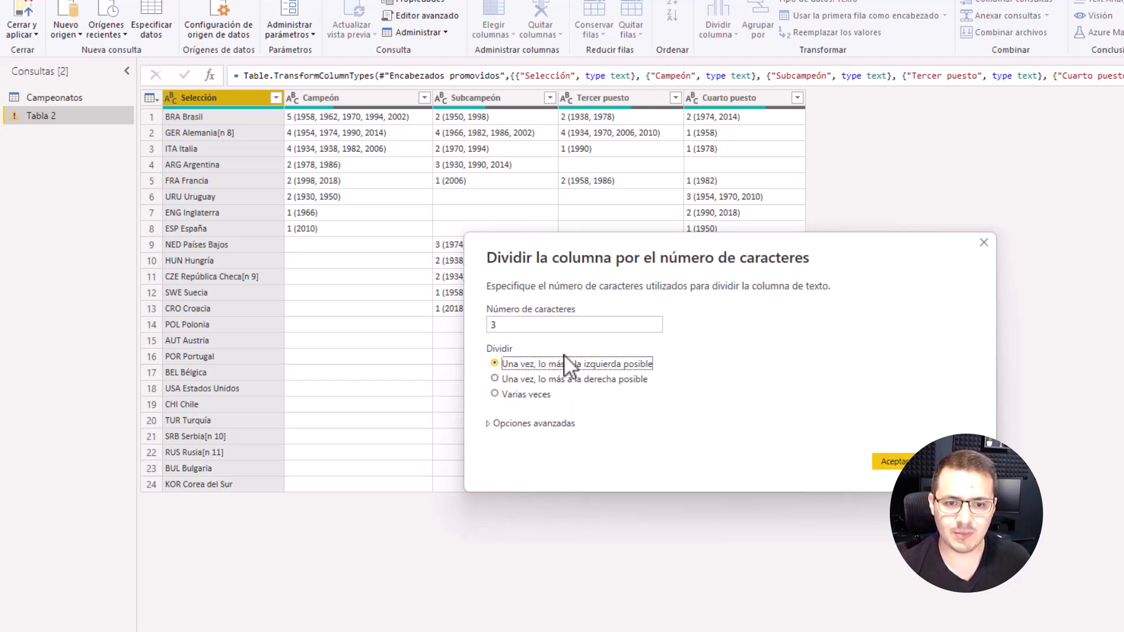
{"action": "left_click", "coordinate": [887, 461]}
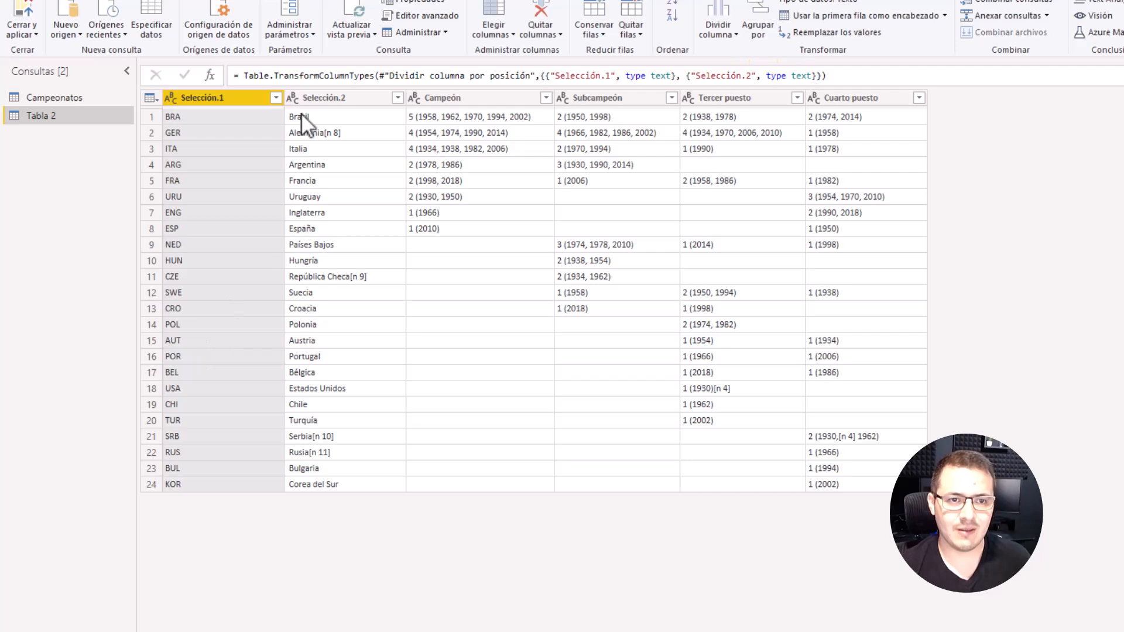
Step: Trim the leading and trailing spaces from the country names in the Selección.2 column
{"action": "left_click", "coordinate": [312, 93]}
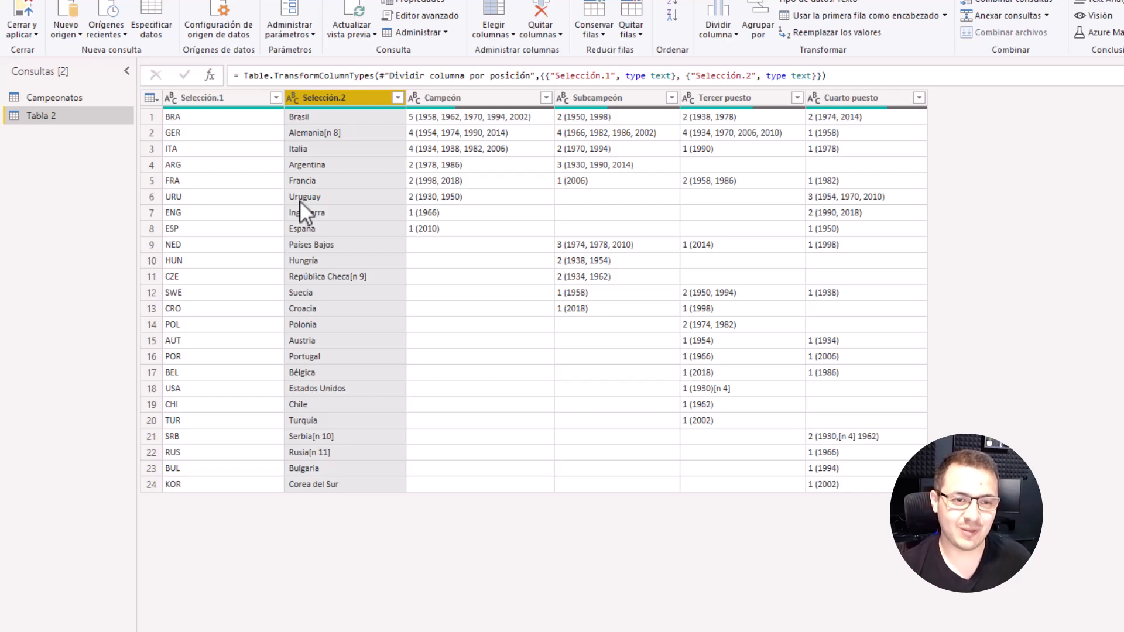
{"action": "right_click", "coordinate": [304, 99]}
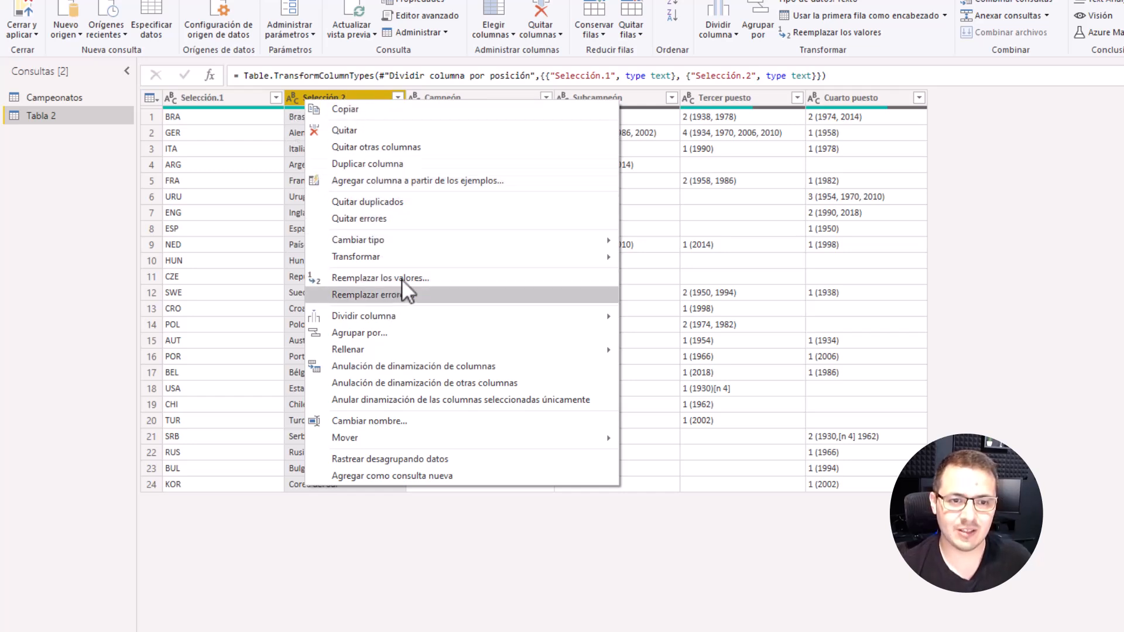
{"action": "mouse_move", "coordinate": [418, 262]}
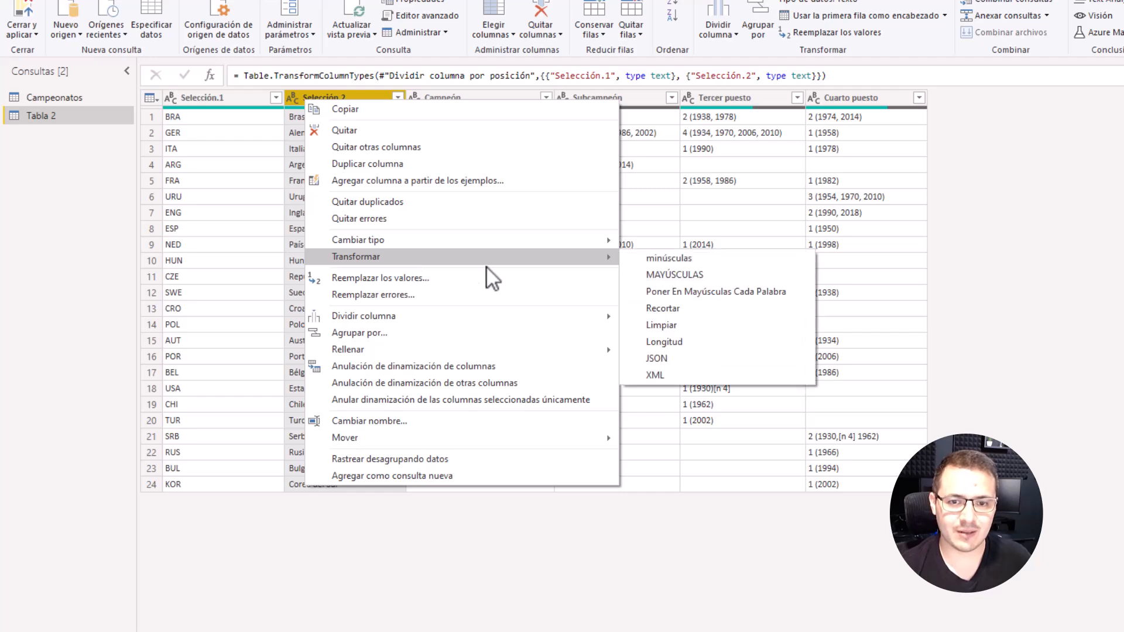
{"action": "left_click", "coordinate": [666, 311]}
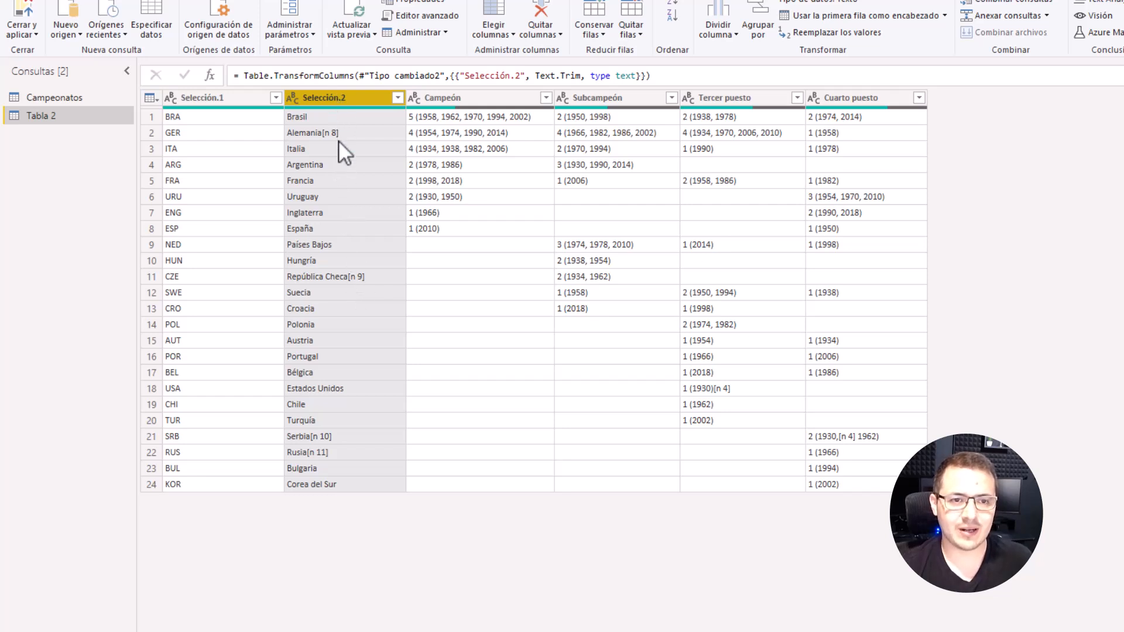
Step: Reduce the Selección.2 column to the text before the delimiter "[" to strip the note references from the country names
{"action": "left_click", "coordinate": [120, 0]}
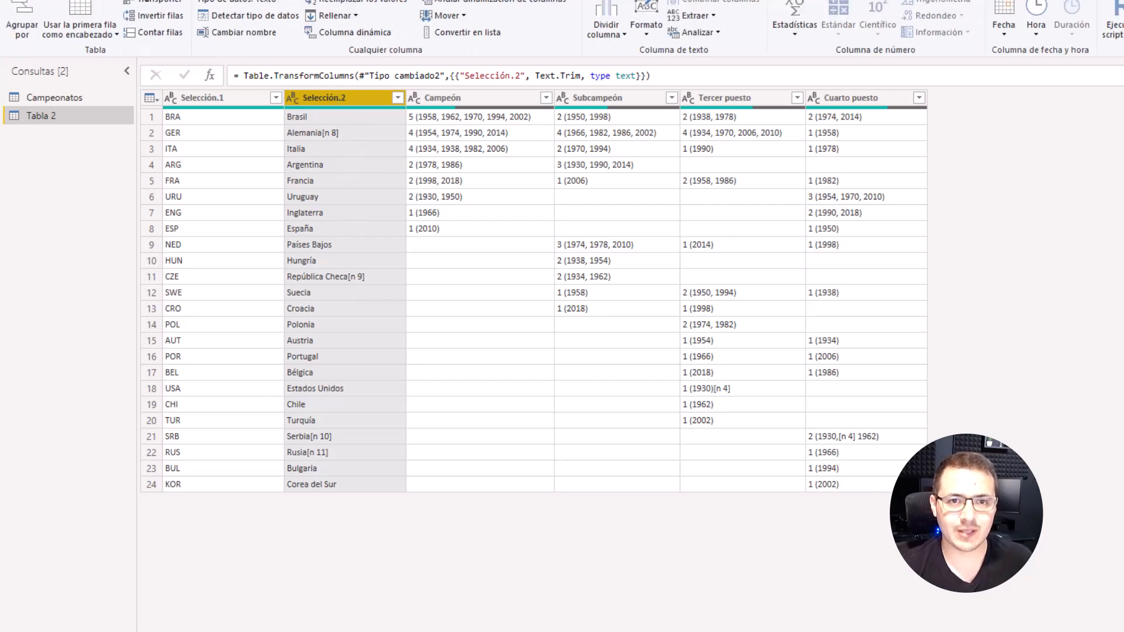
{"action": "left_click", "coordinate": [696, 16]}
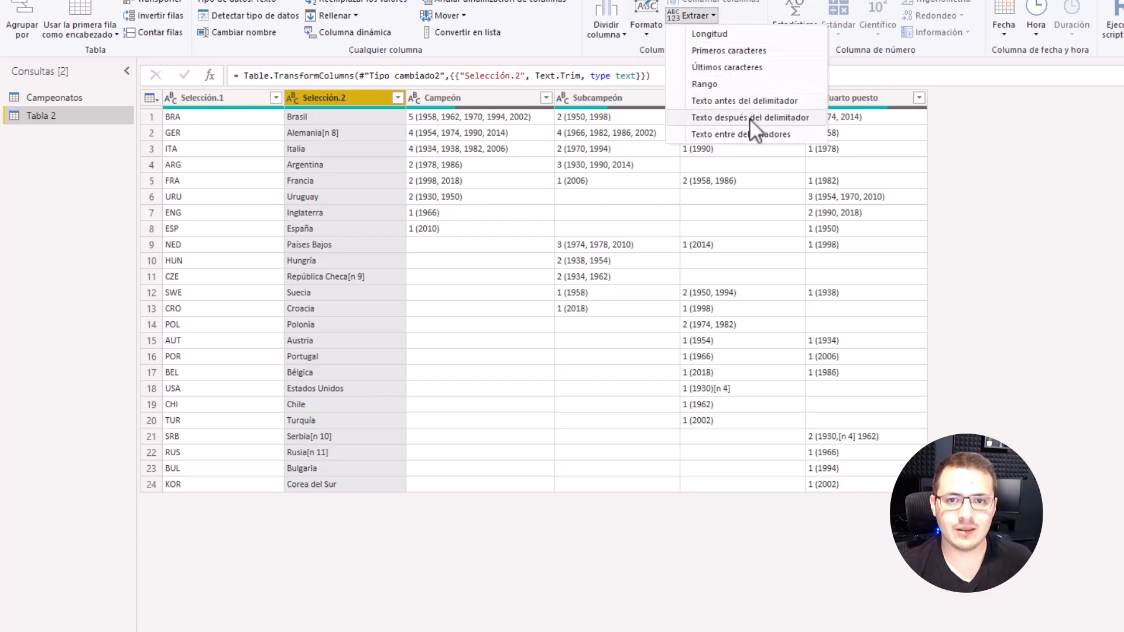
{"action": "left_click", "coordinate": [753, 101]}
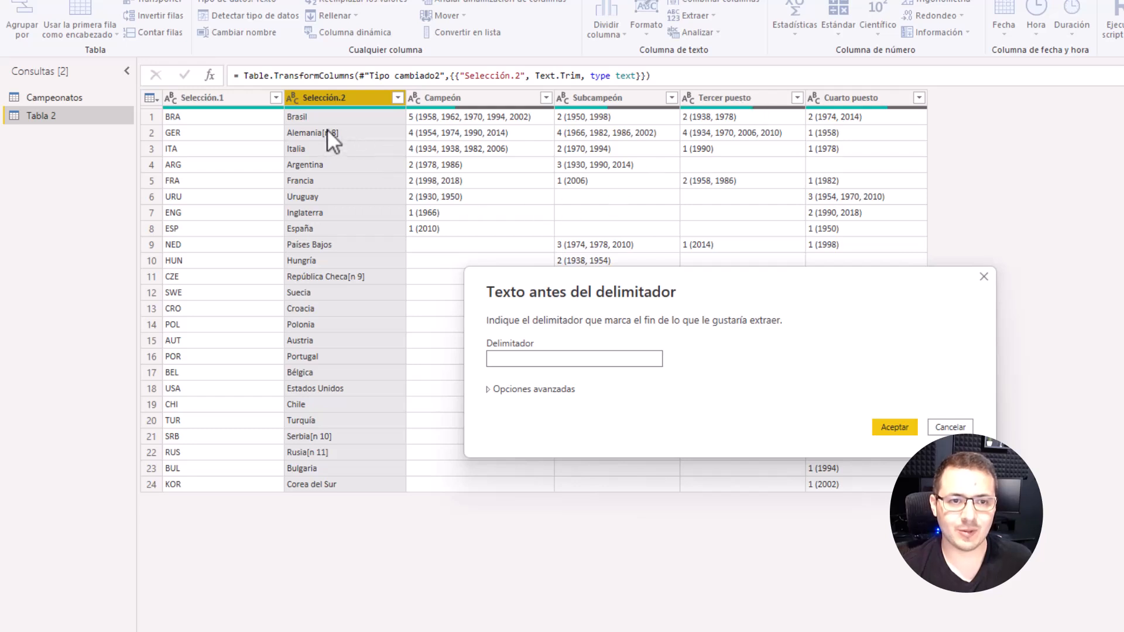
{"action": "left_click", "coordinate": [494, 356]}
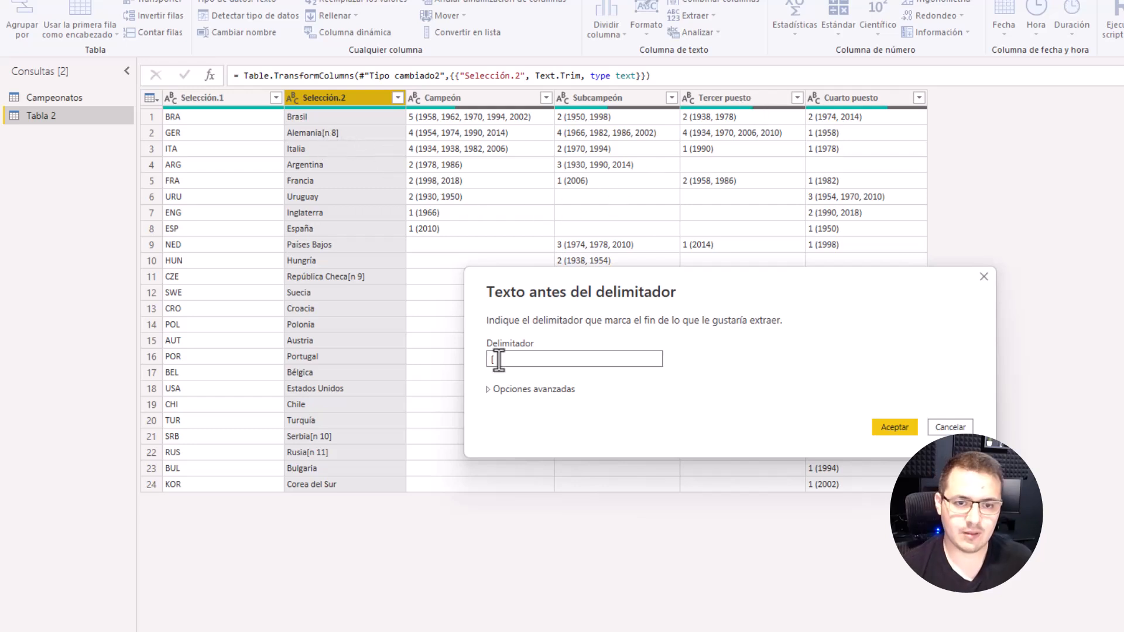
{"action": "type", "text": "["}
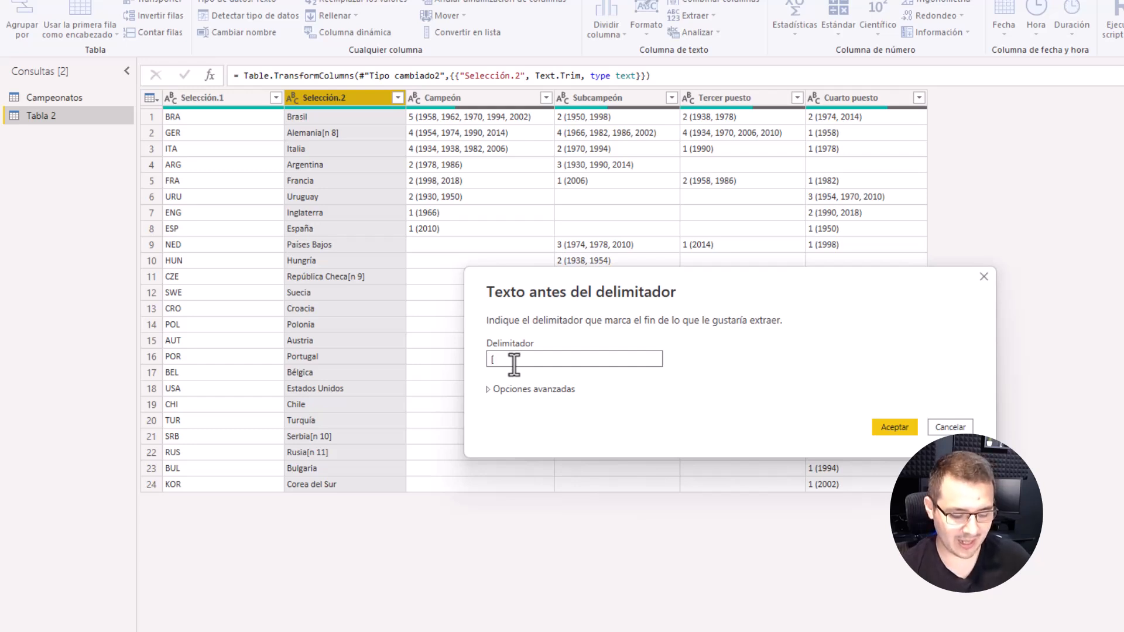
{"action": "type", "text": "n"}
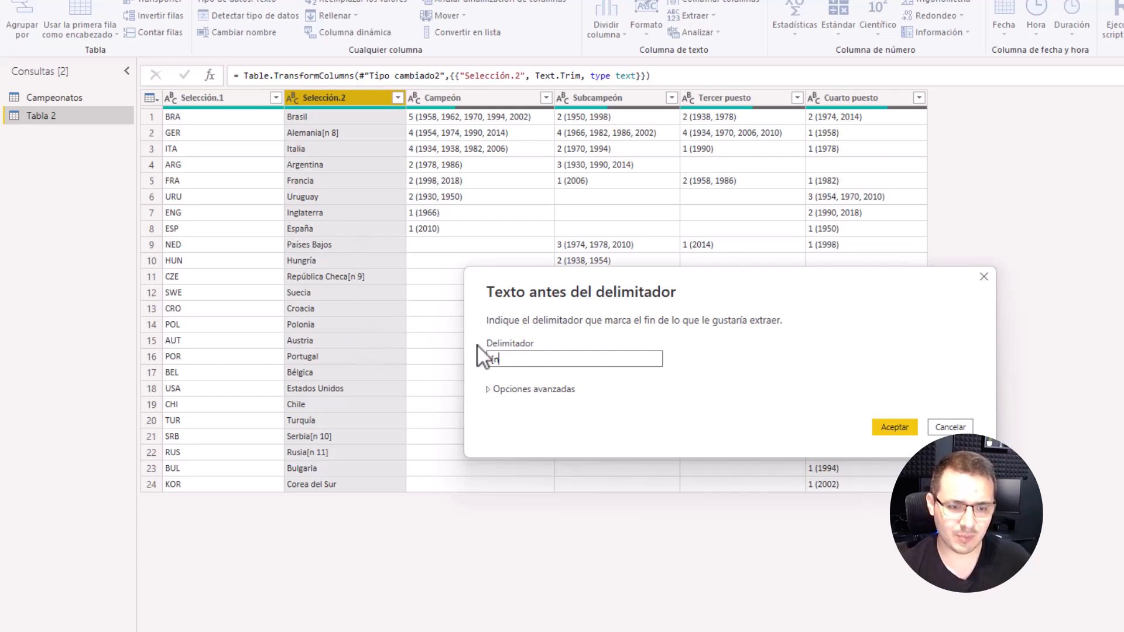
{"action": "key", "text": "BackSpace"}
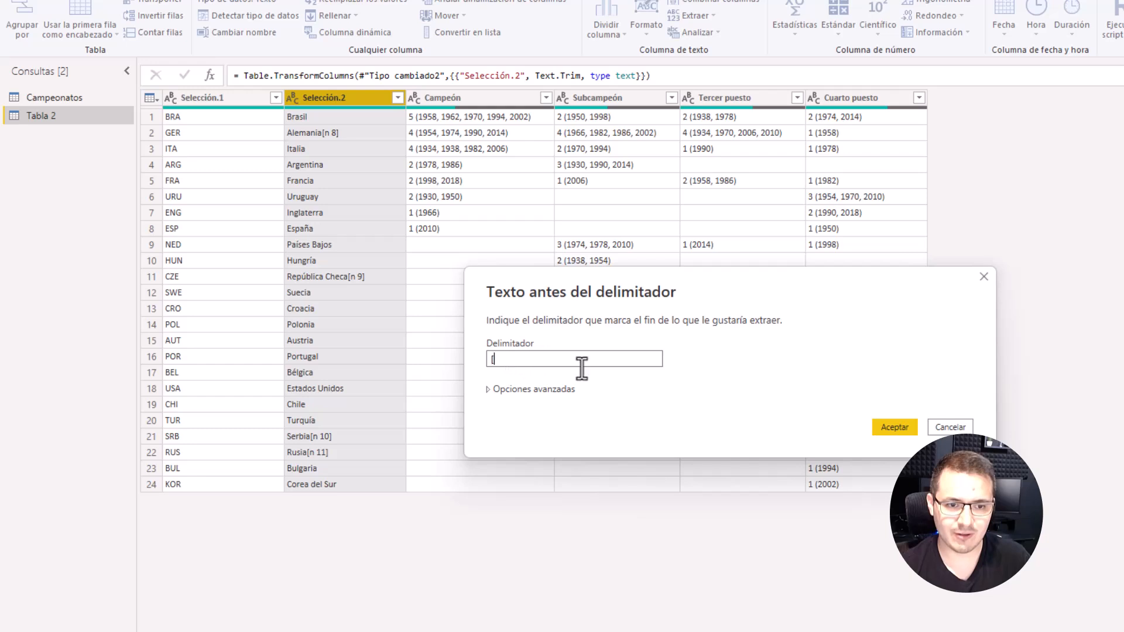
{"action": "left_click", "coordinate": [894, 427]}
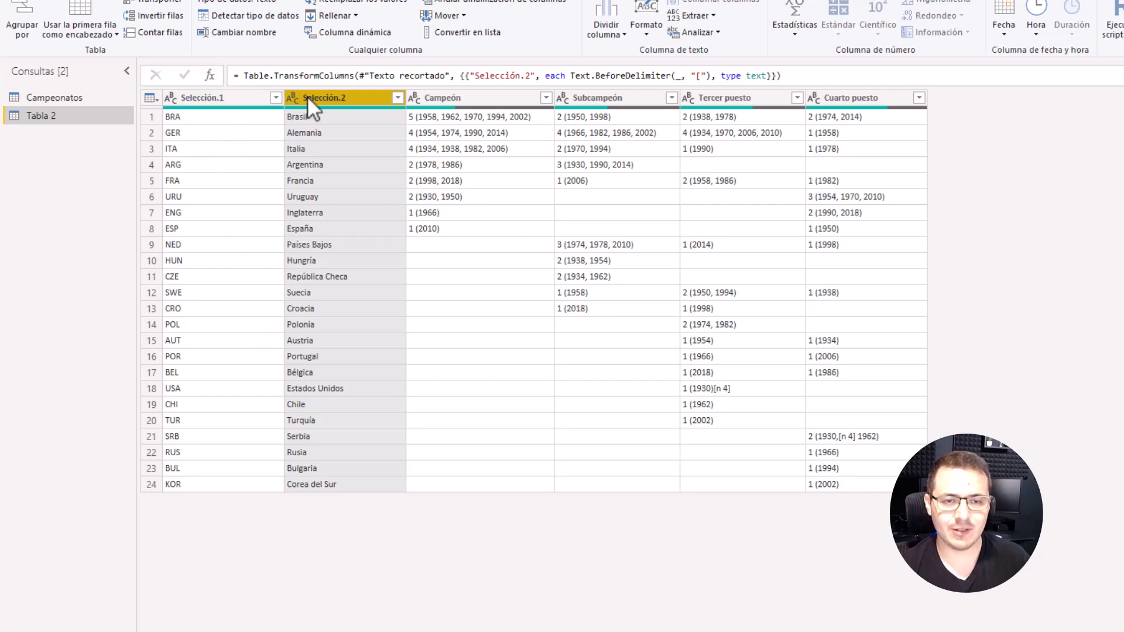
Step: Unpivot the Campeón, Subcampeón, Tercer puesto and Cuarto puesto columns into attribute and value rows
{"action": "left_click", "coordinate": [459, 97]}
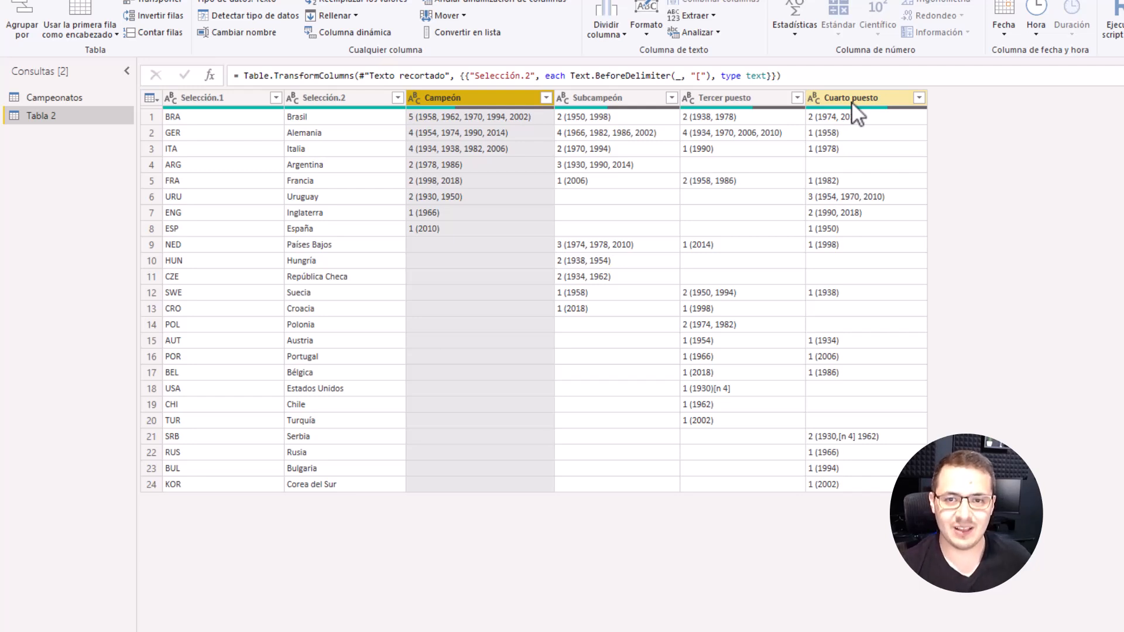
{"action": "mouse_move", "coordinate": [462, 101]}
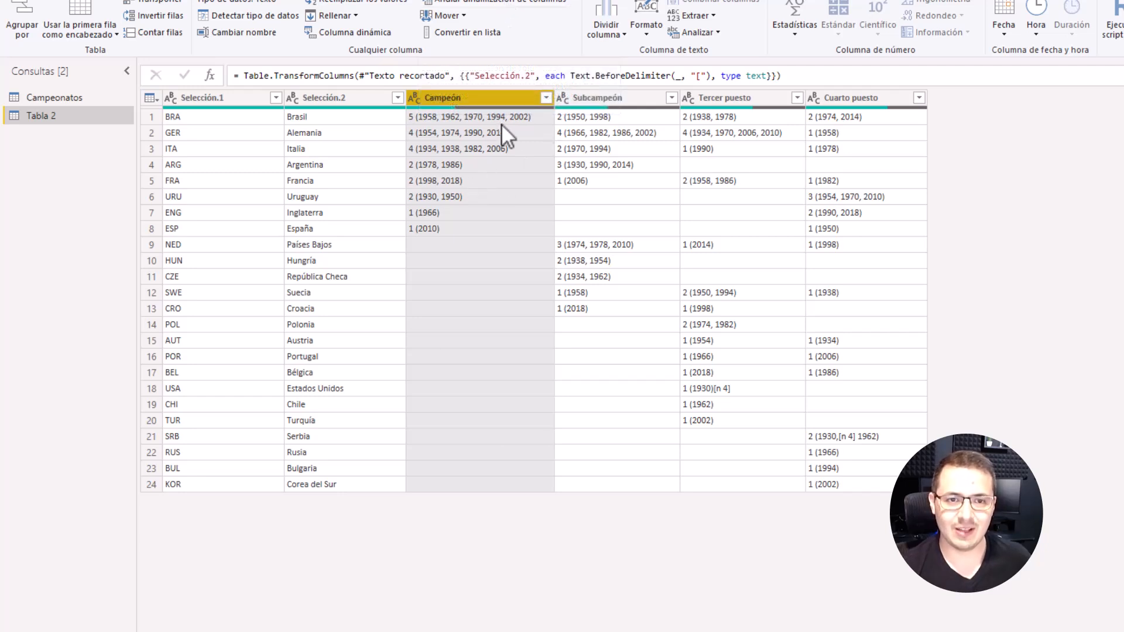
{"action": "left_click", "coordinate": [830, 98], "text": "shift"}
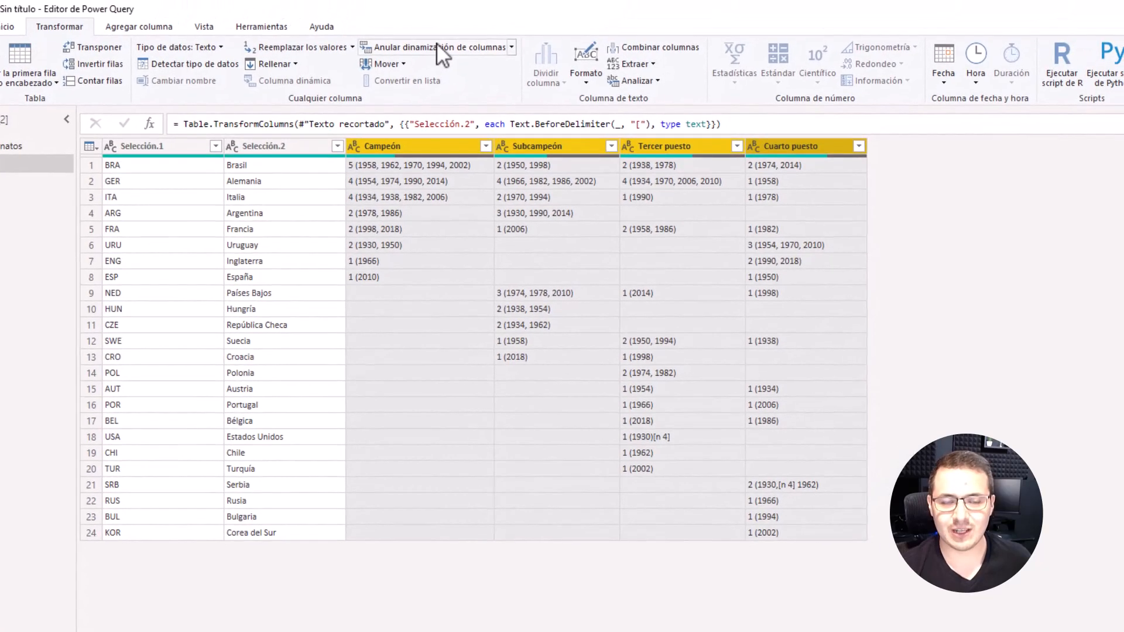
{"action": "left_click", "coordinate": [280, 150]}
{"action": "right_click", "coordinate": [282, 146]}
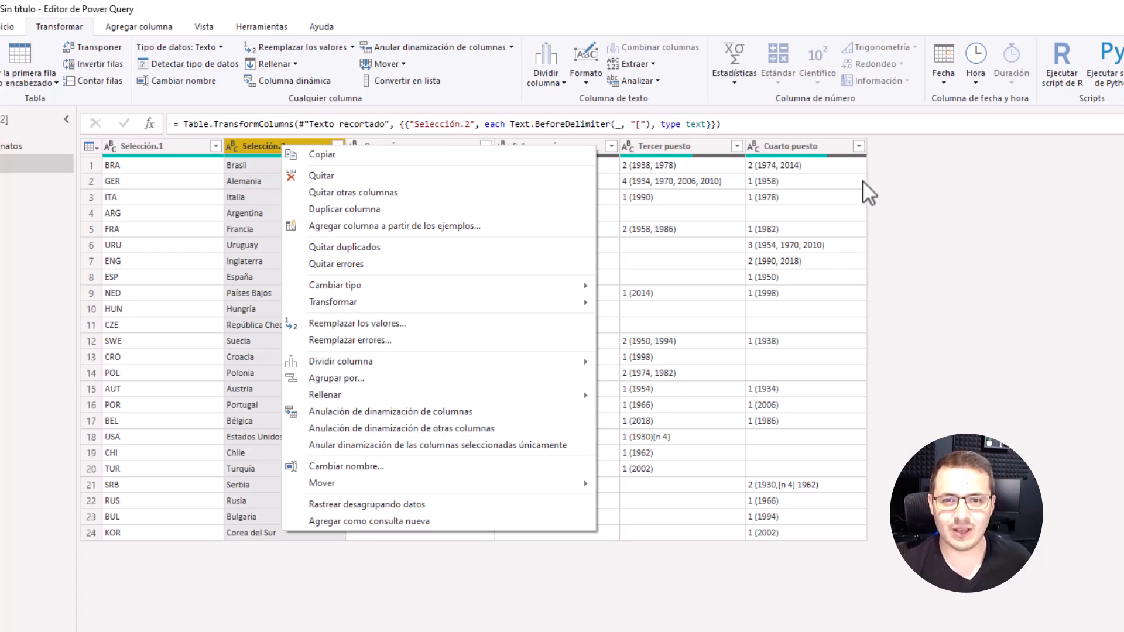
{"action": "left_click", "coordinate": [808, 151]}
{"action": "left_click", "coordinate": [396, 148], "text": "shift"}
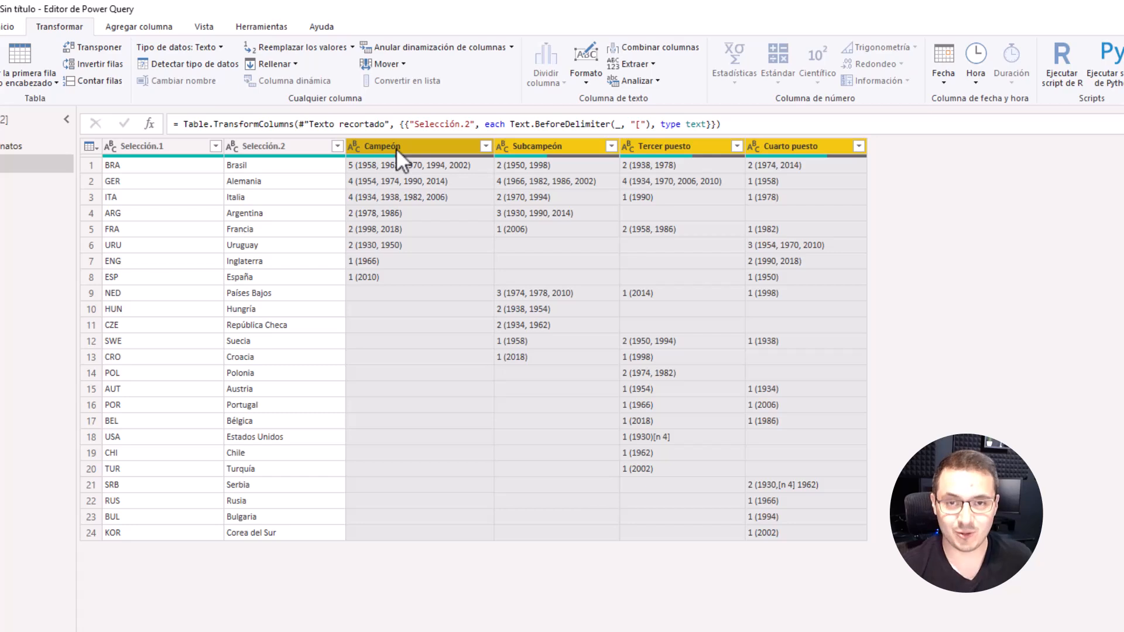
{"action": "left_click", "coordinate": [445, 47]}
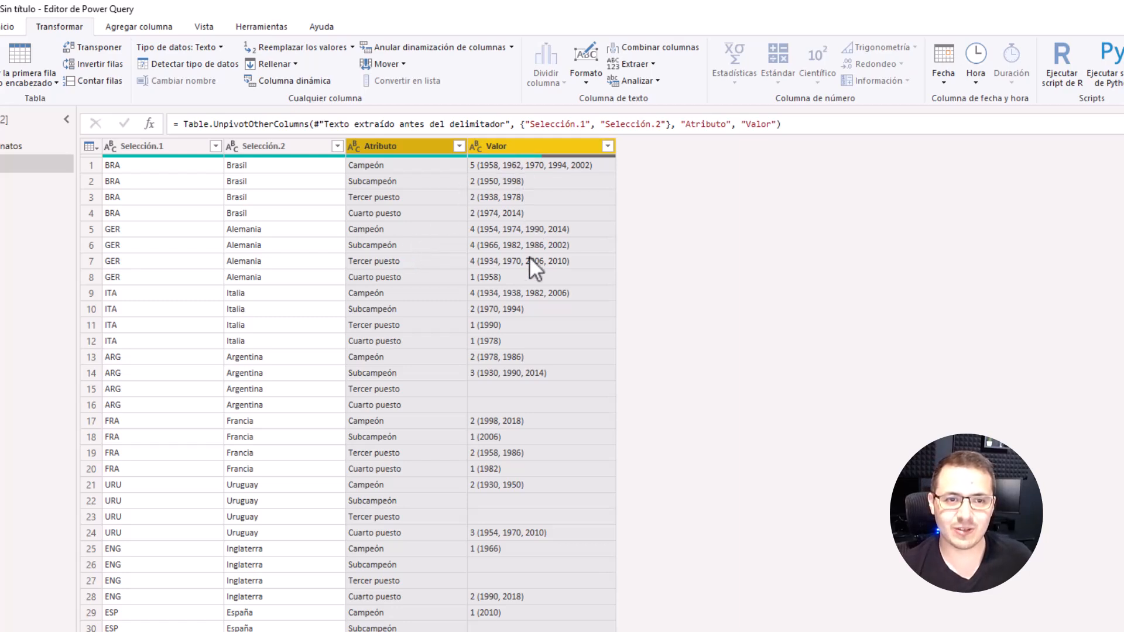
Step: Select the Valor column and look through its entries down the rows
{"action": "left_click", "coordinate": [518, 146]}
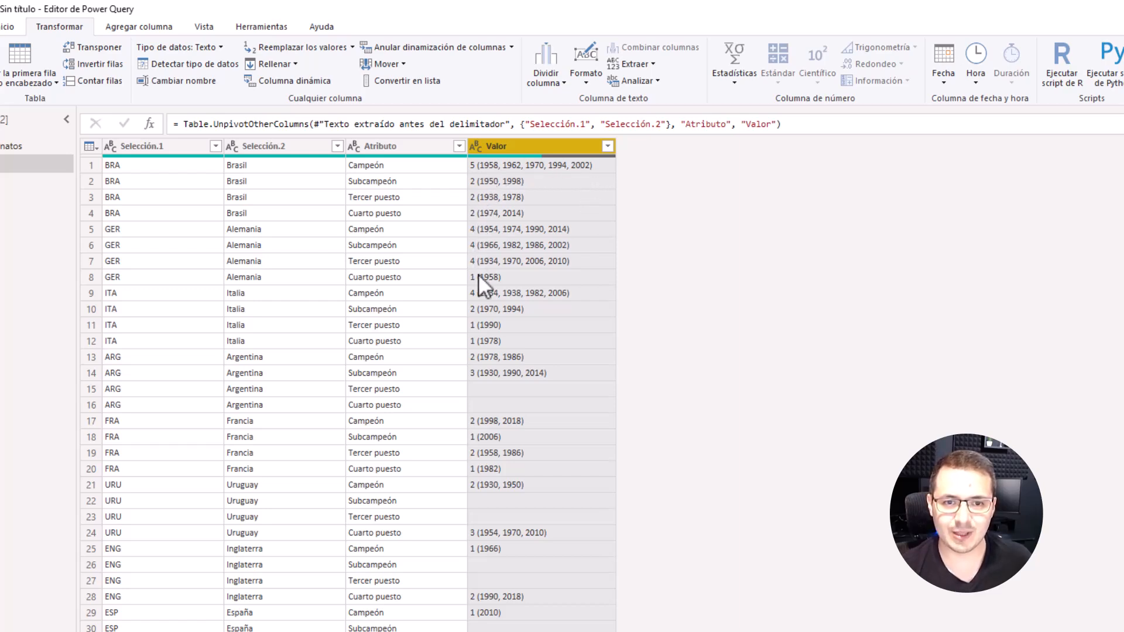
{"action": "scroll", "coordinate": [555, 271], "scroll_direction": "down", "scroll_amount": 15}
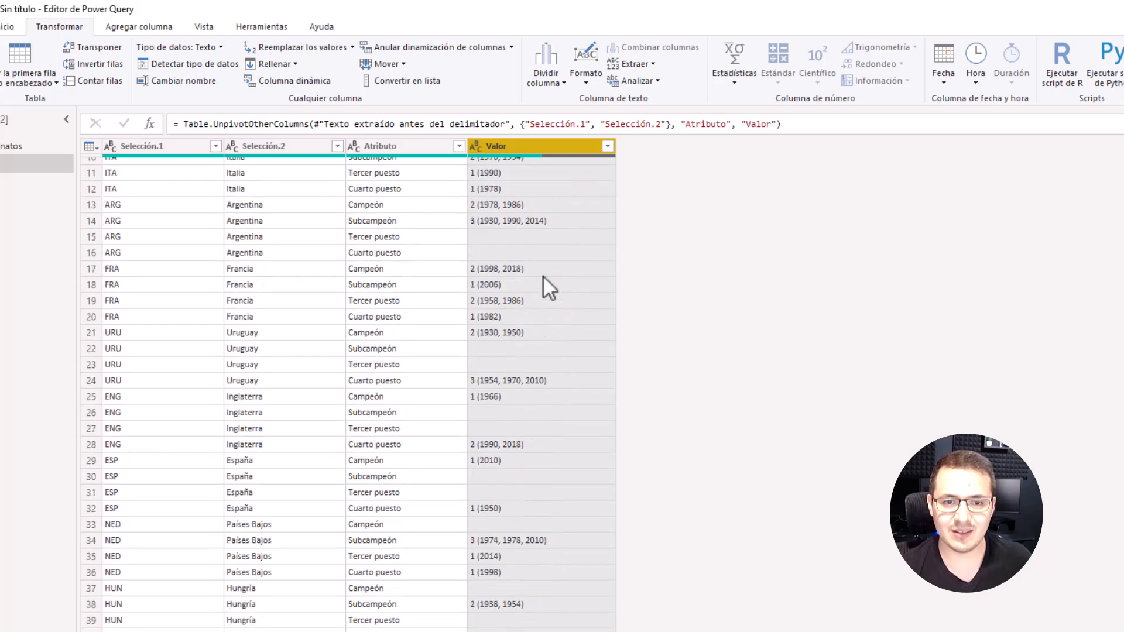
{"action": "scroll", "coordinate": [533, 550], "scroll_direction": "up", "scroll_amount": 15}
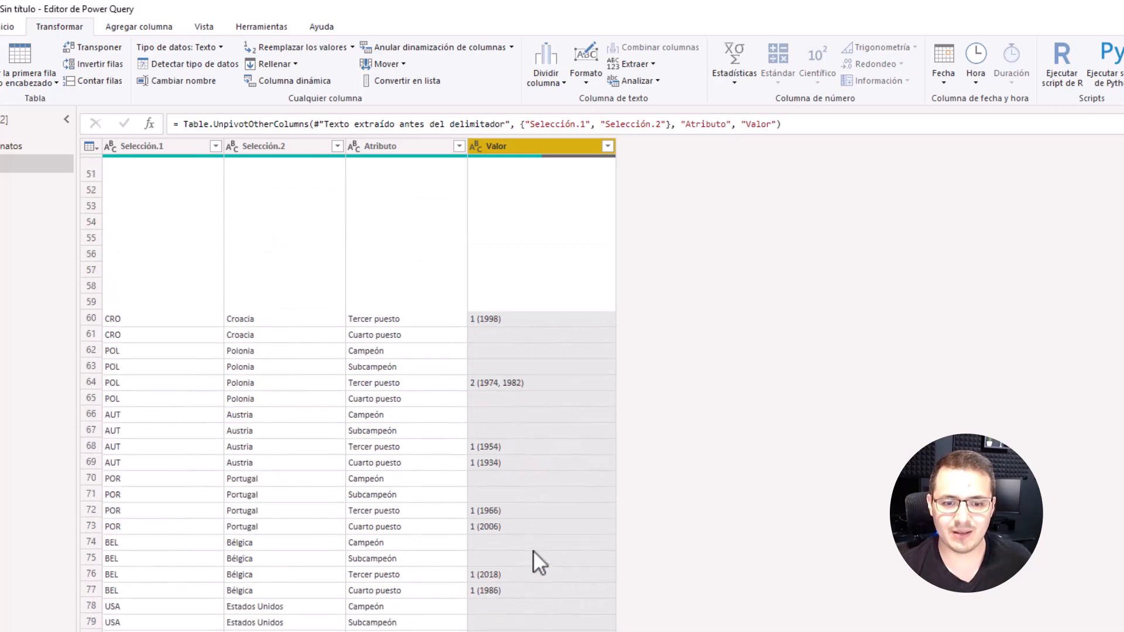
{"action": "right_click", "coordinate": [543, 154]}
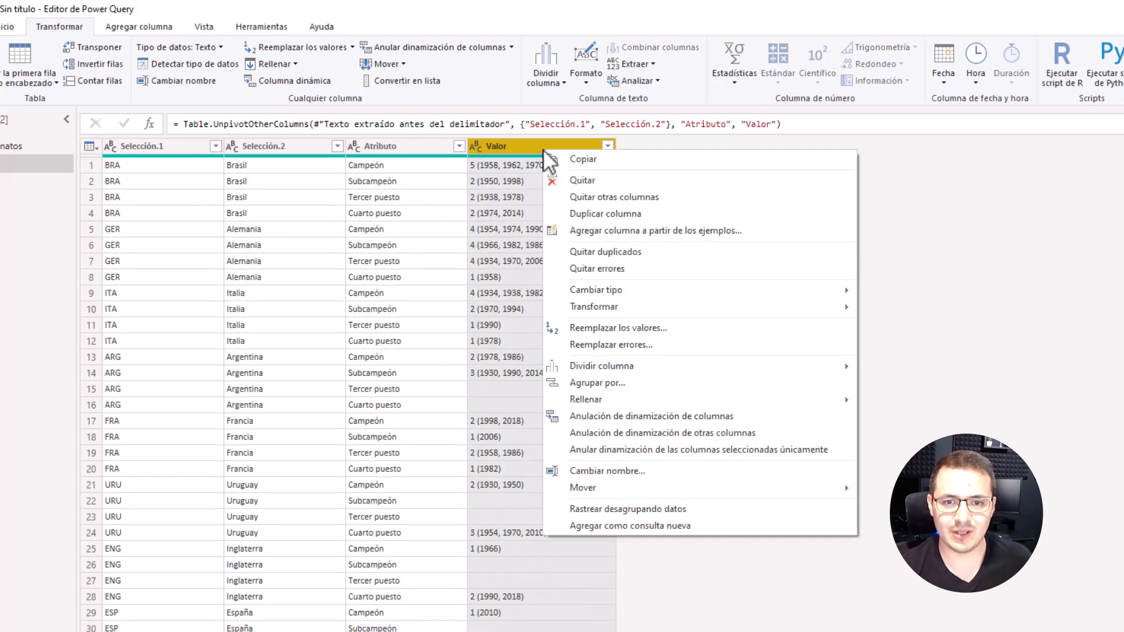
{"action": "mouse_move", "coordinate": [606, 364]}
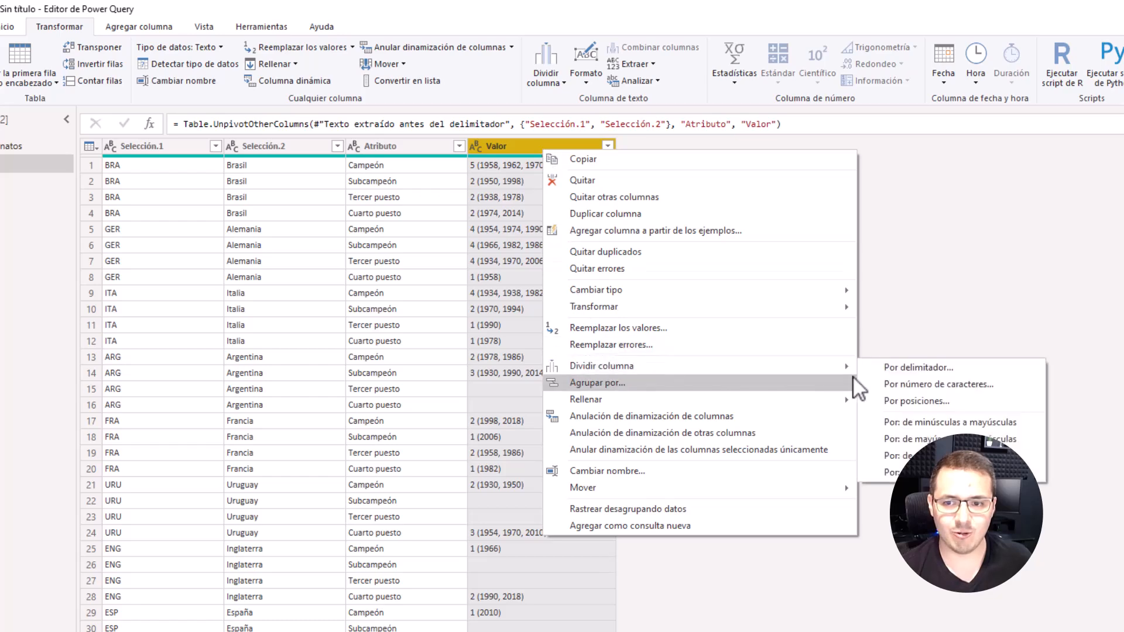
{"action": "left_click", "coordinate": [913, 366]}
{"action": "key", "text": "Escape"}
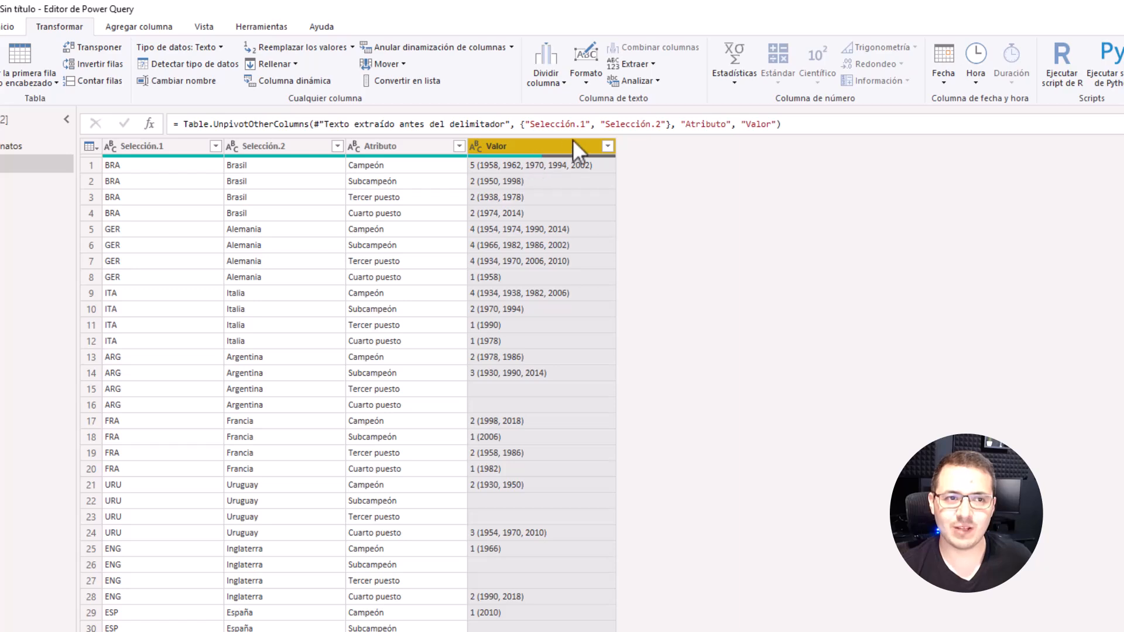
Step: Reduce the Valor column to the text between the delimiters "(" and ")"
{"action": "left_click", "coordinate": [651, 65]}
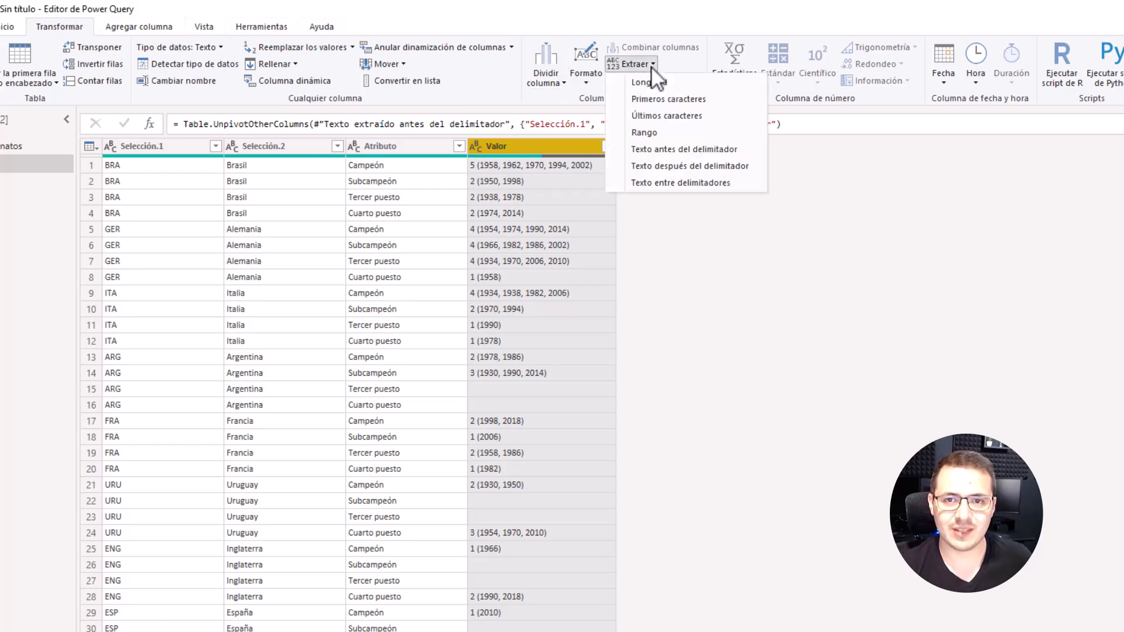
{"action": "left_click", "coordinate": [683, 183]}
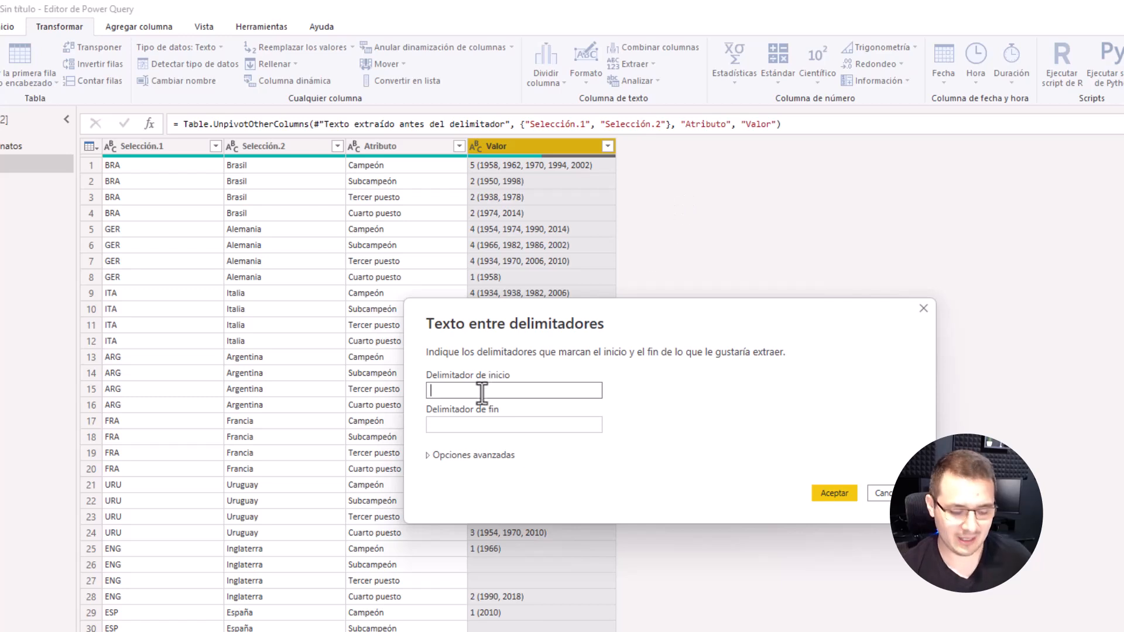
{"action": "type", "text": "("}
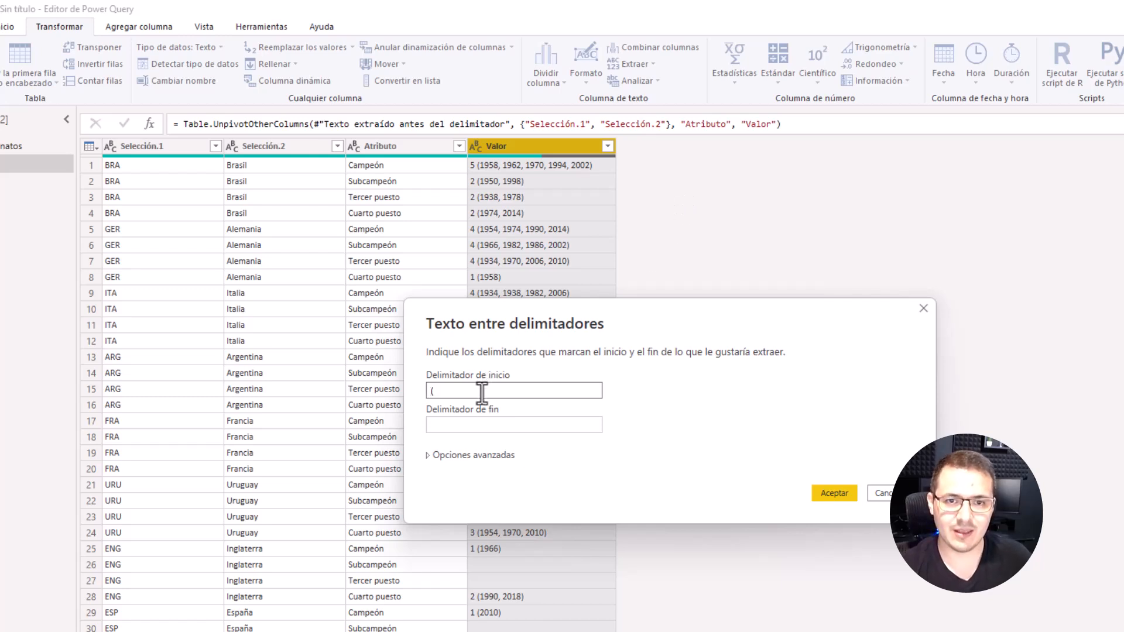
{"action": "left_click", "coordinate": [483, 424]}
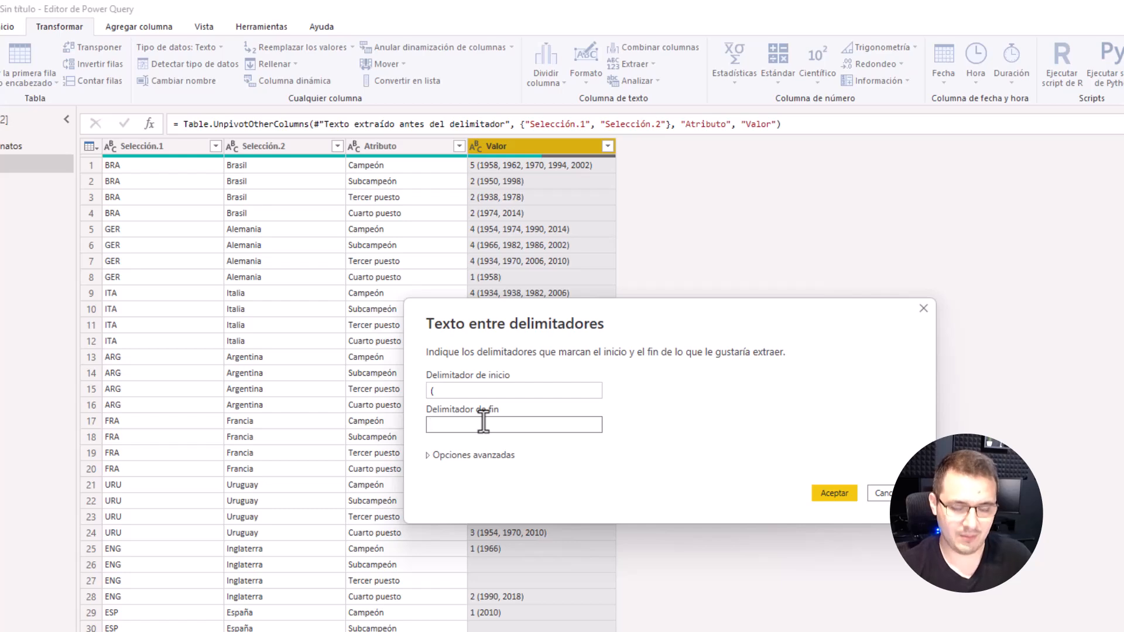
{"action": "type", "text": ")"}
{"action": "left_click", "coordinate": [835, 493]}
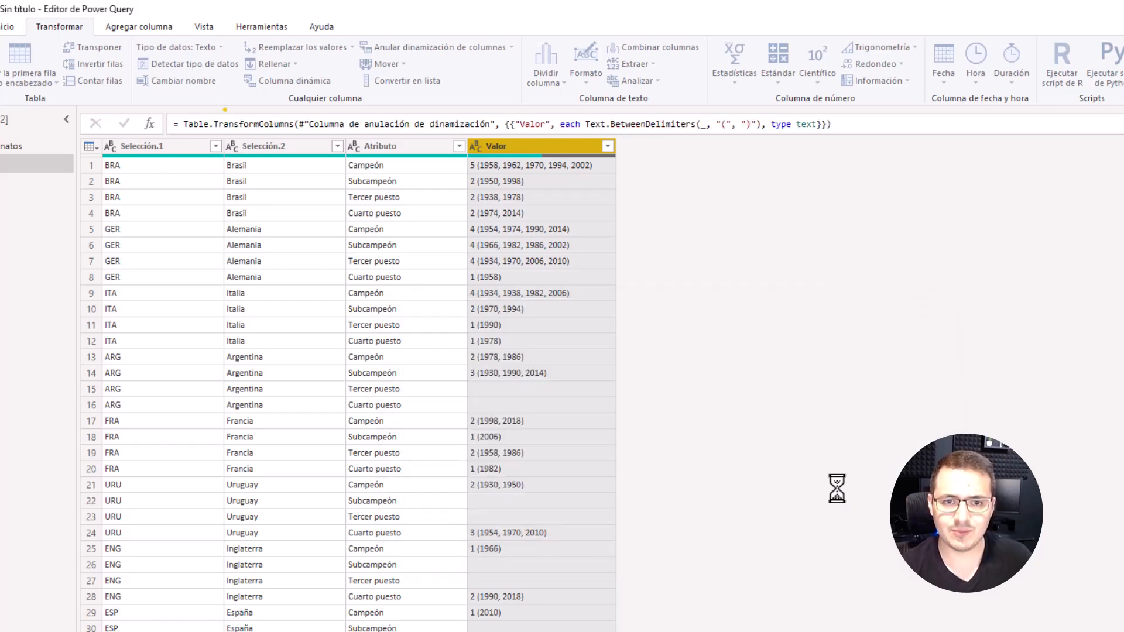
{"action": "scroll", "coordinate": [506, 300], "scroll_direction": "down", "scroll_amount": 10}
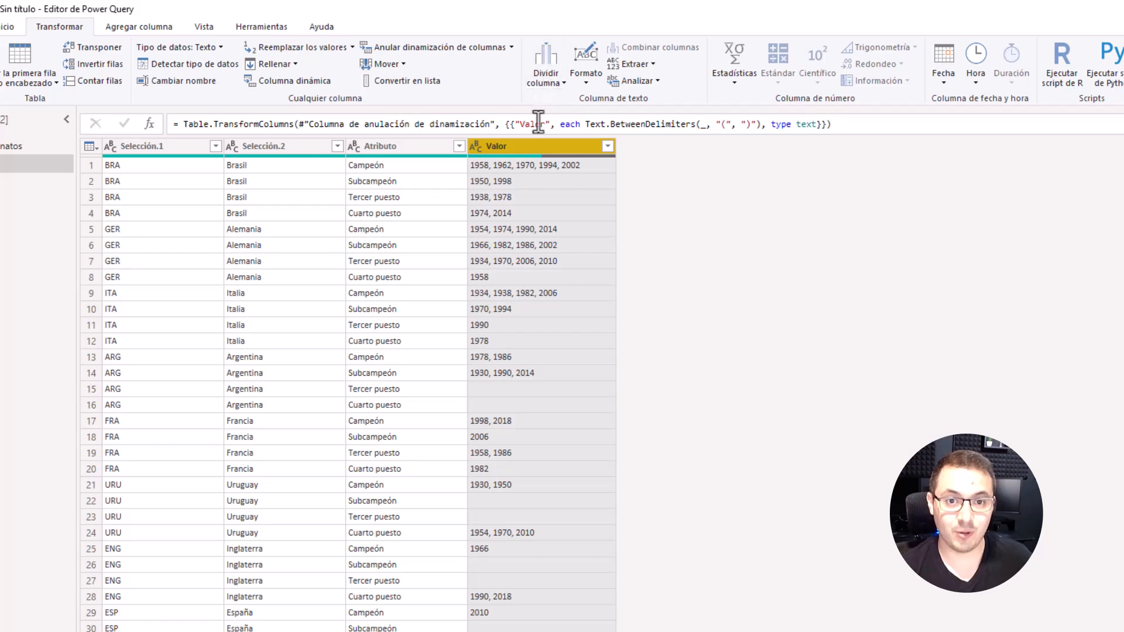
Step: Split the Valor column into separate columns at each occurrence of the comma delimiter
{"action": "left_click", "coordinate": [560, 72]}
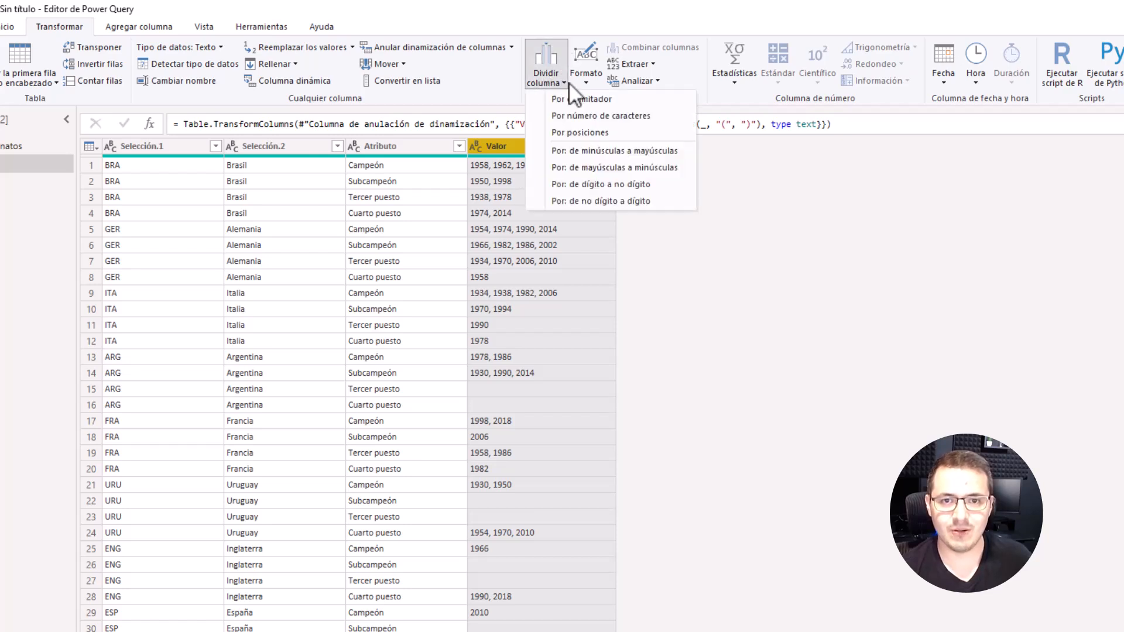
{"action": "left_click", "coordinate": [582, 100]}
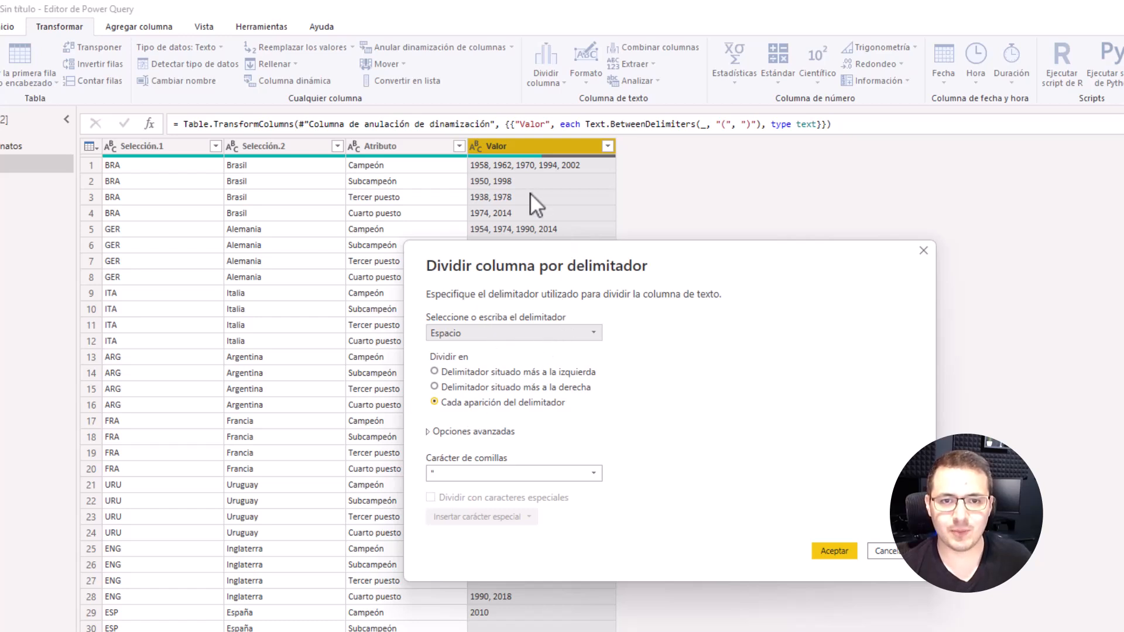
{"action": "left_click", "coordinate": [497, 331]}
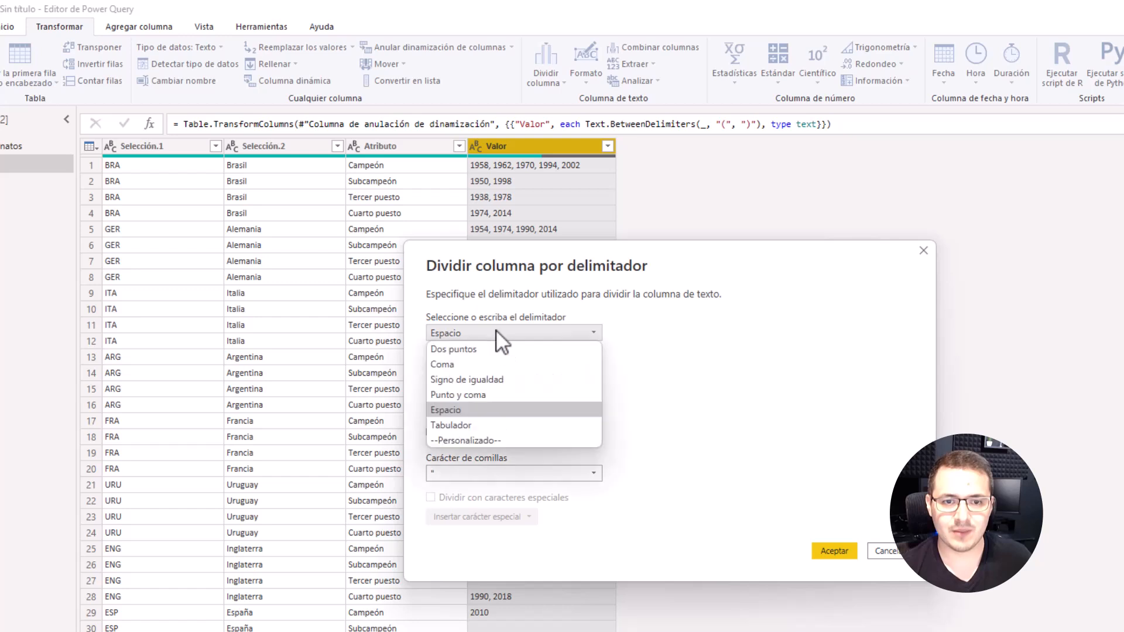
{"action": "left_click", "coordinate": [468, 365]}
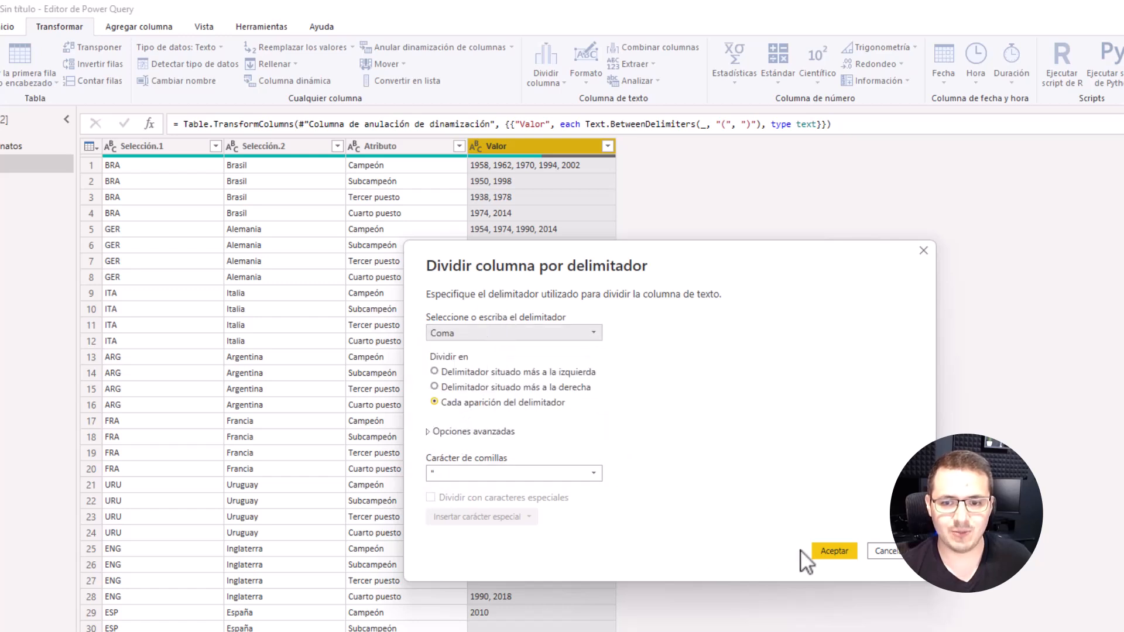
{"action": "left_click", "coordinate": [838, 550]}
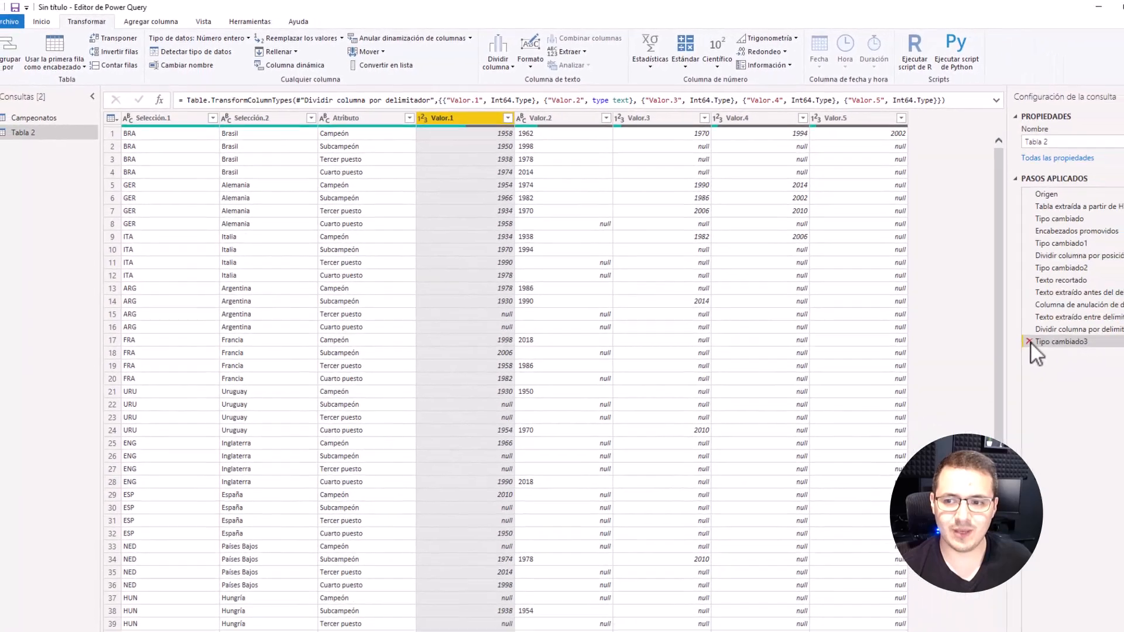
Step: Remove the column split by comma and its automatic type change from the applied steps
{"action": "left_click", "coordinate": [990, 326]}
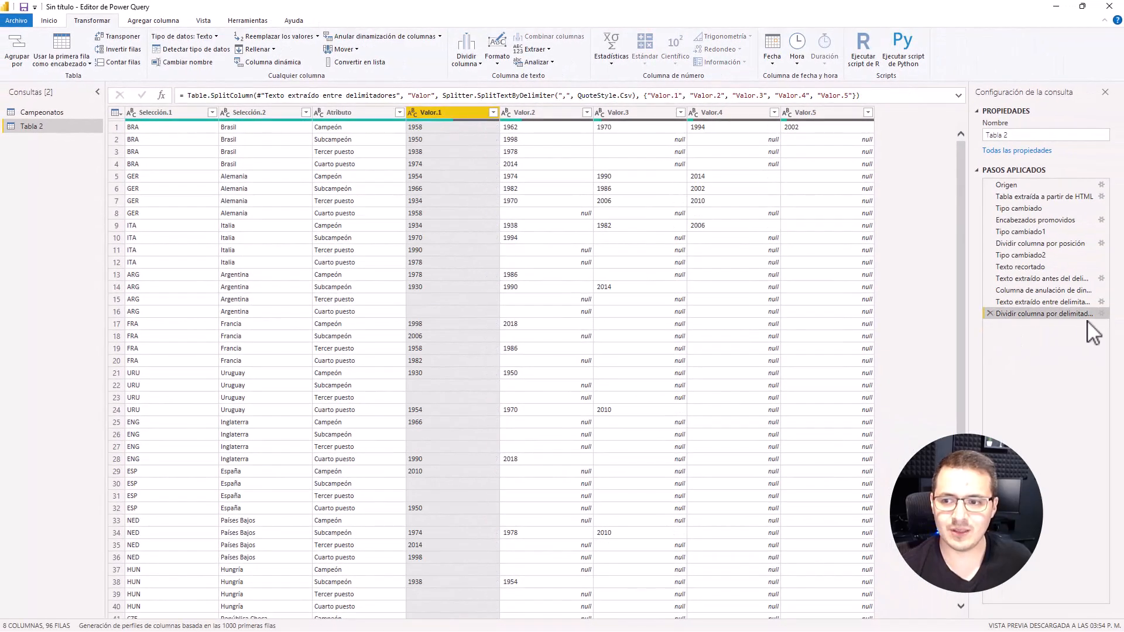
{"action": "left_click", "coordinate": [990, 314]}
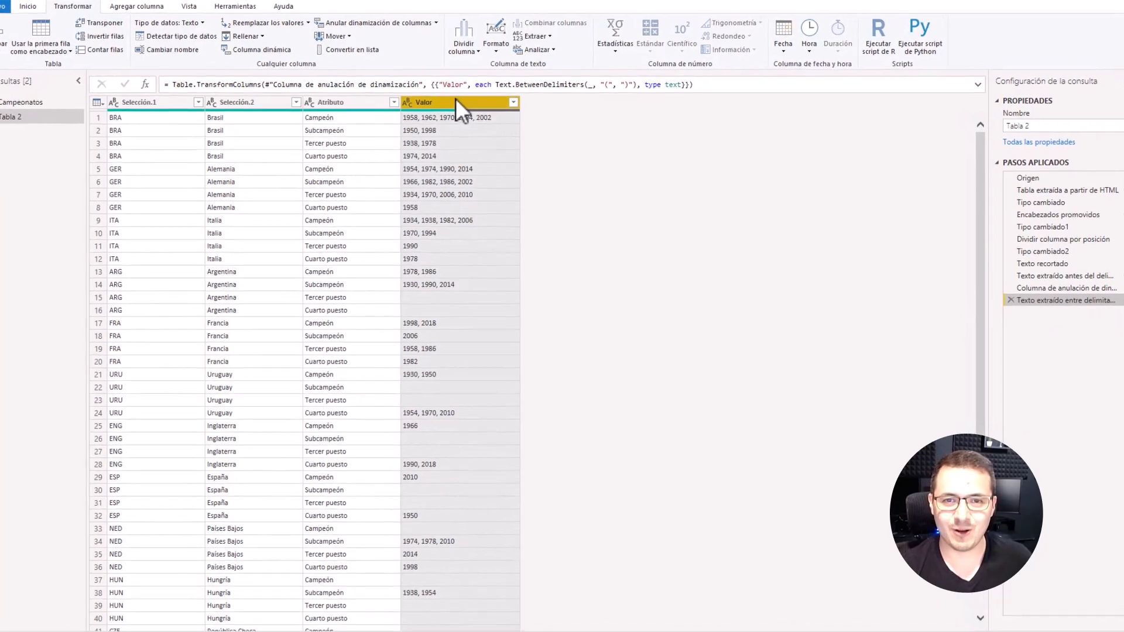
Step: Split the Valor column into rows at each occurrence of the comma delimiter
{"action": "left_click", "coordinate": [473, 57]}
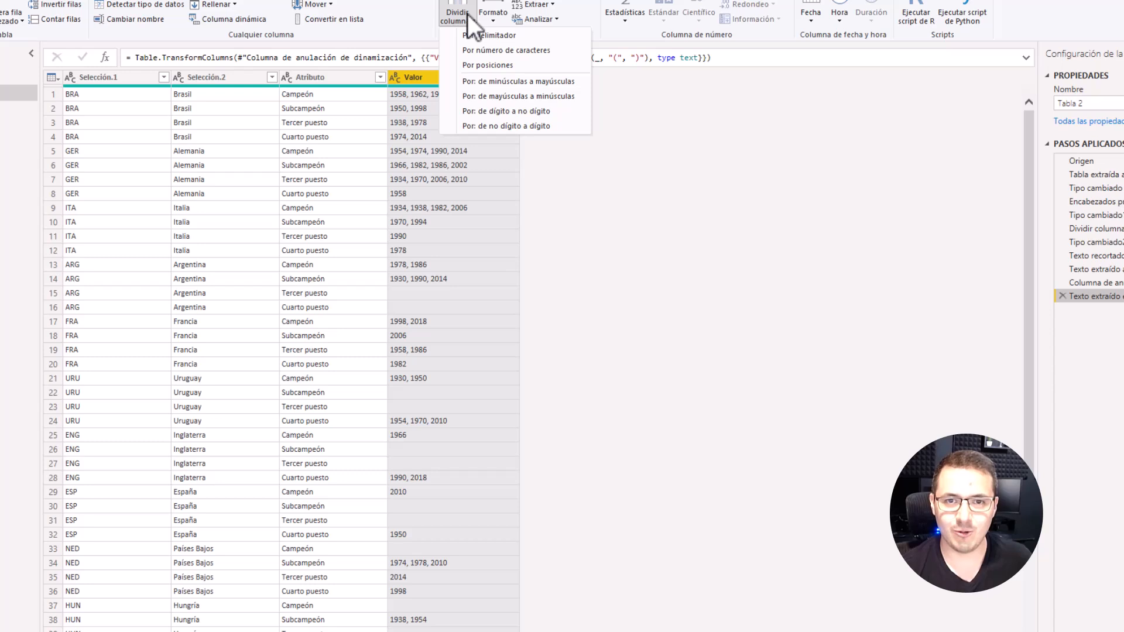
{"action": "left_click", "coordinate": [494, 35]}
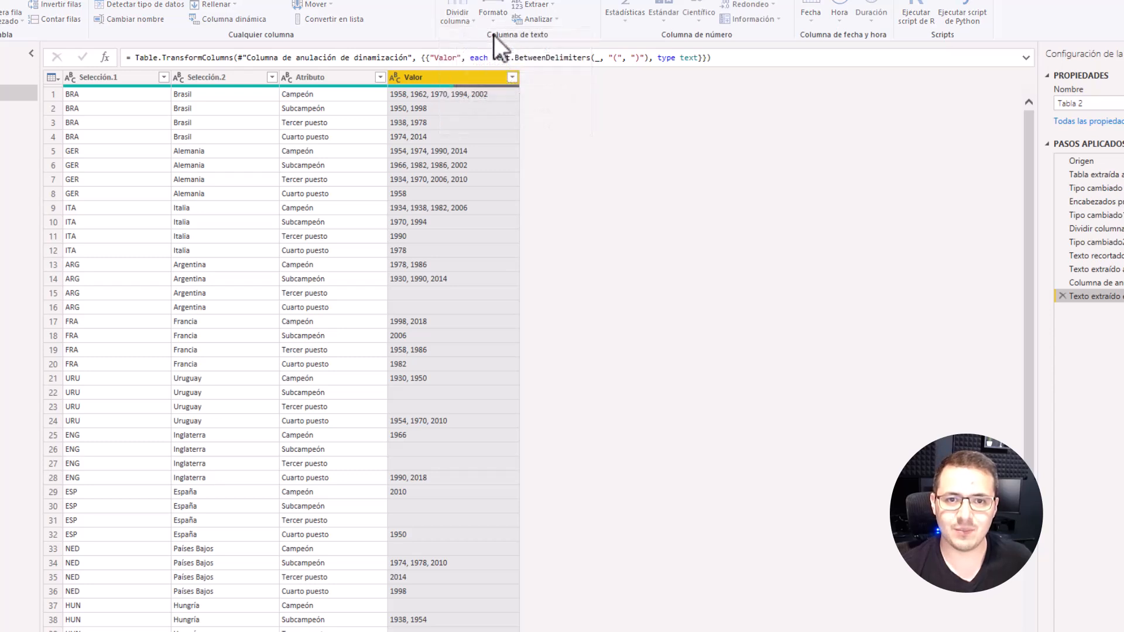
{"action": "left_click", "coordinate": [420, 241]}
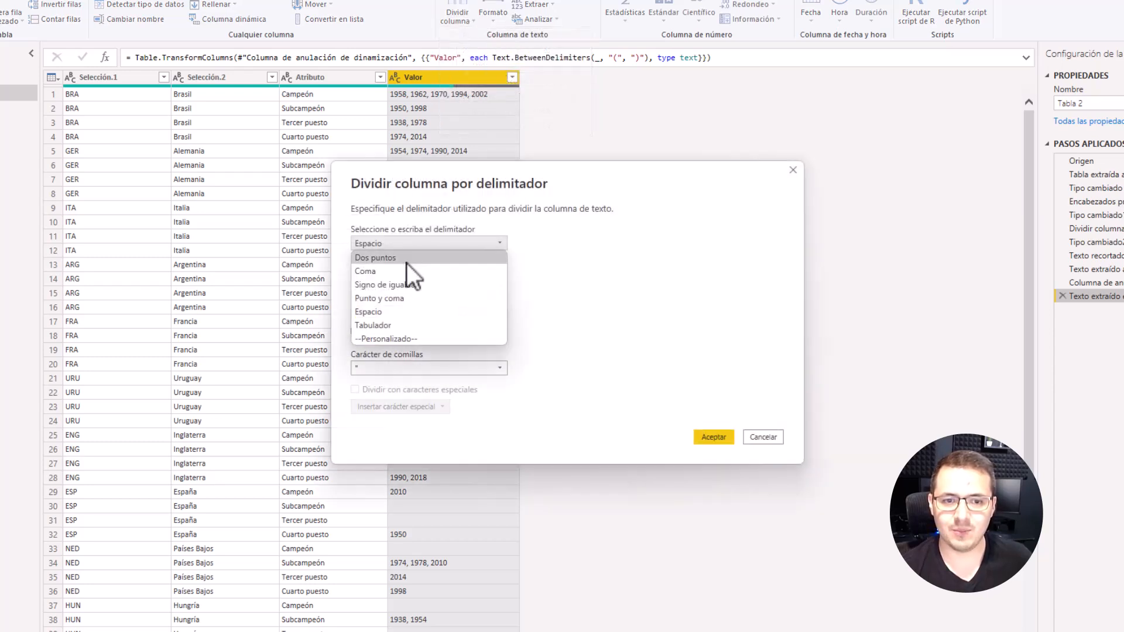
{"action": "left_click", "coordinate": [406, 264]}
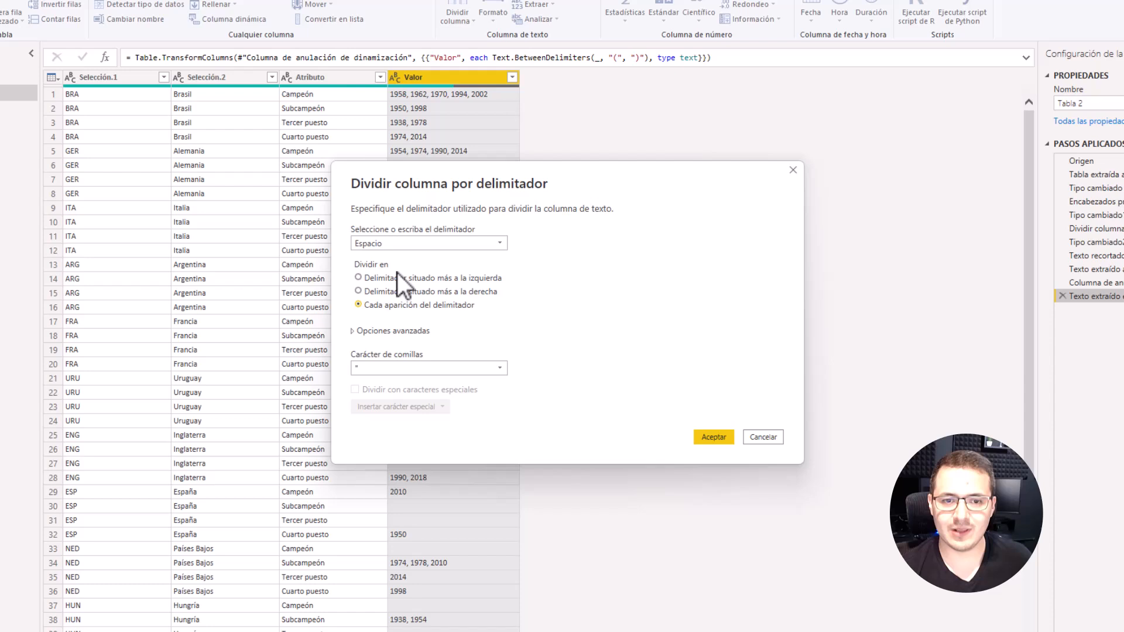
{"action": "left_click", "coordinate": [391, 330]}
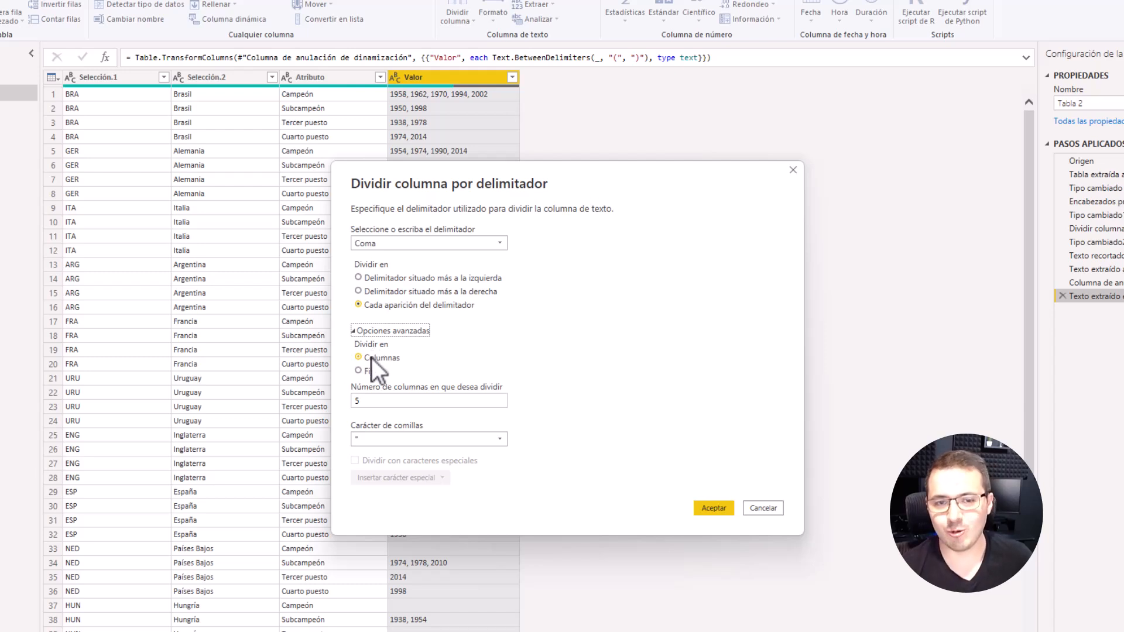
{"action": "left_click", "coordinate": [359, 371]}
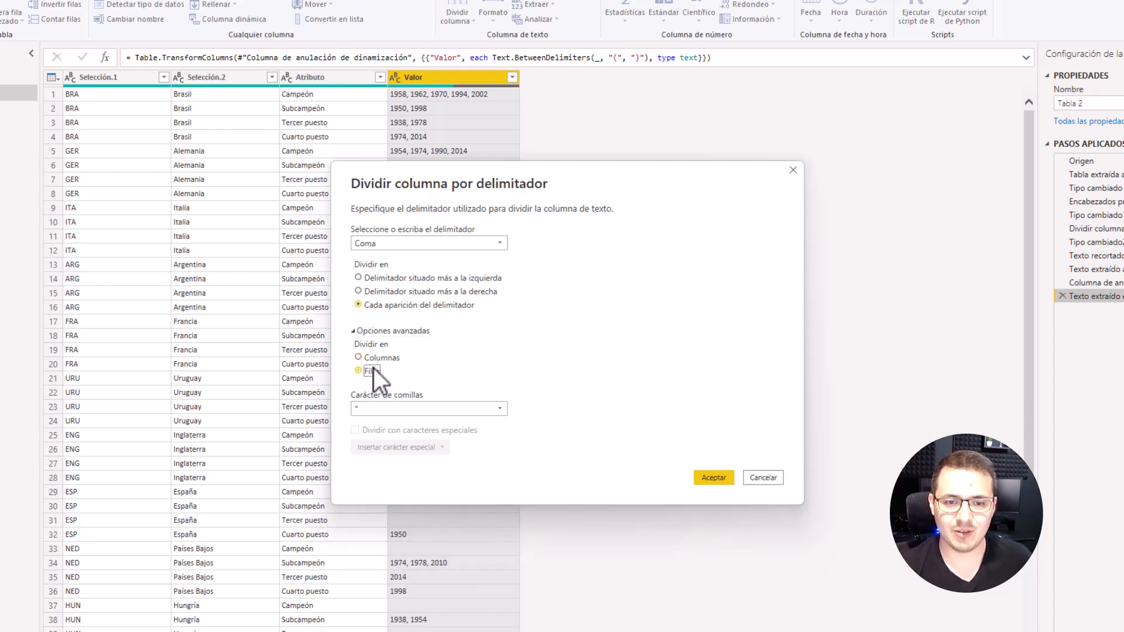
{"action": "left_click", "coordinate": [723, 480]}
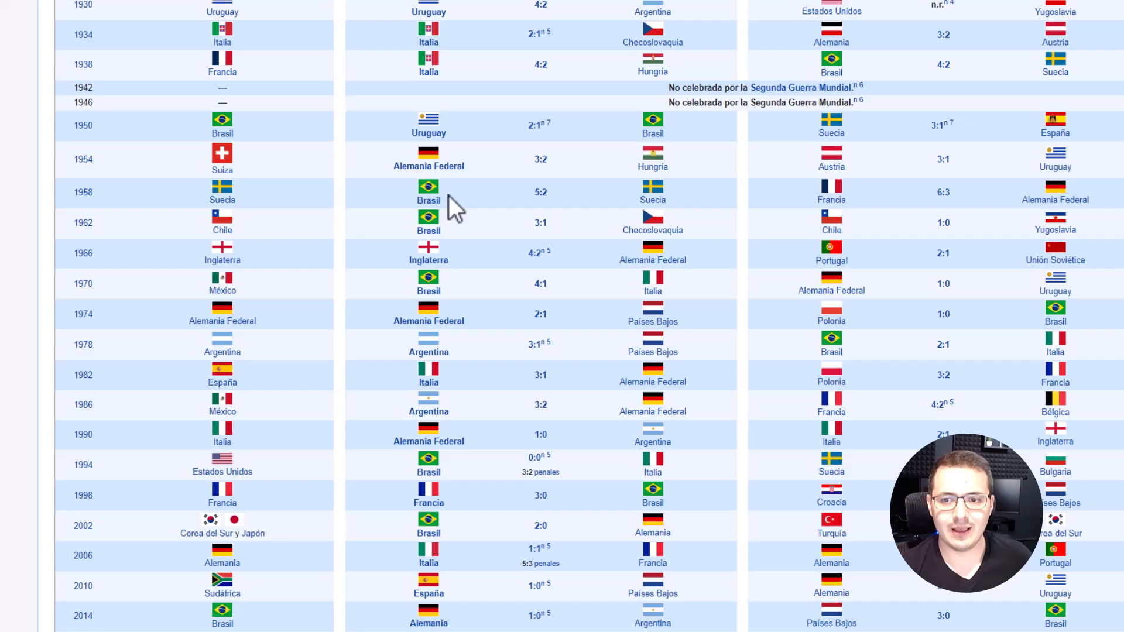
Step: Switch to the Wikipedia World Cup page and examine the Jugadores con más partidos disputados table
{"action": "scroll", "coordinate": [449, 196], "scroll_direction": "down", "scroll_amount": 15}
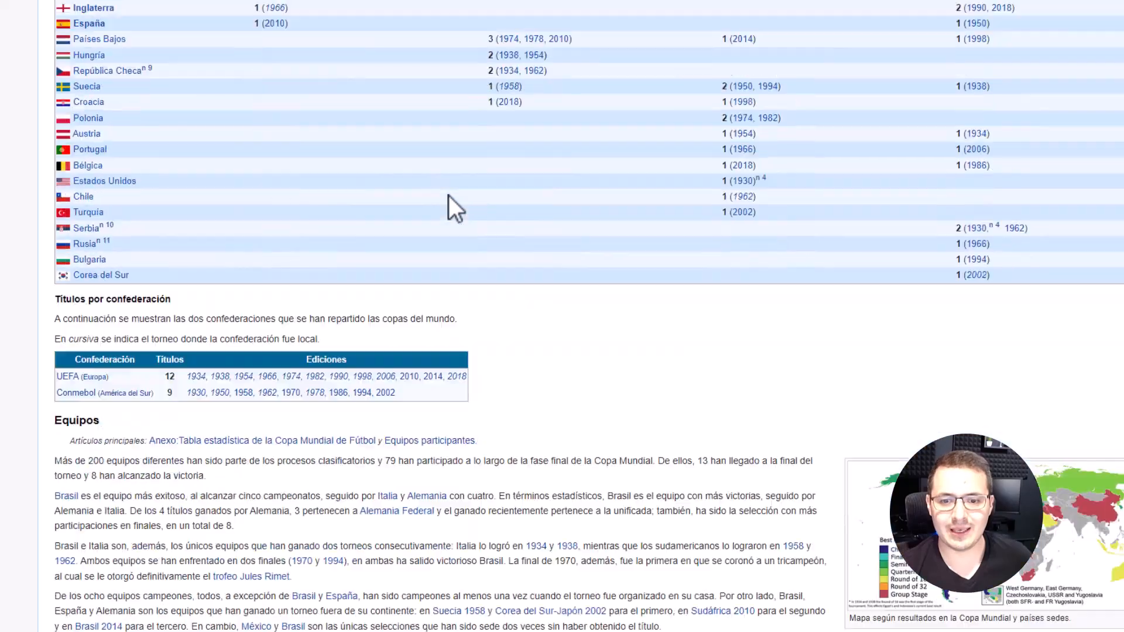
{"action": "scroll", "coordinate": [448, 199], "scroll_direction": "down", "scroll_amount": 10}
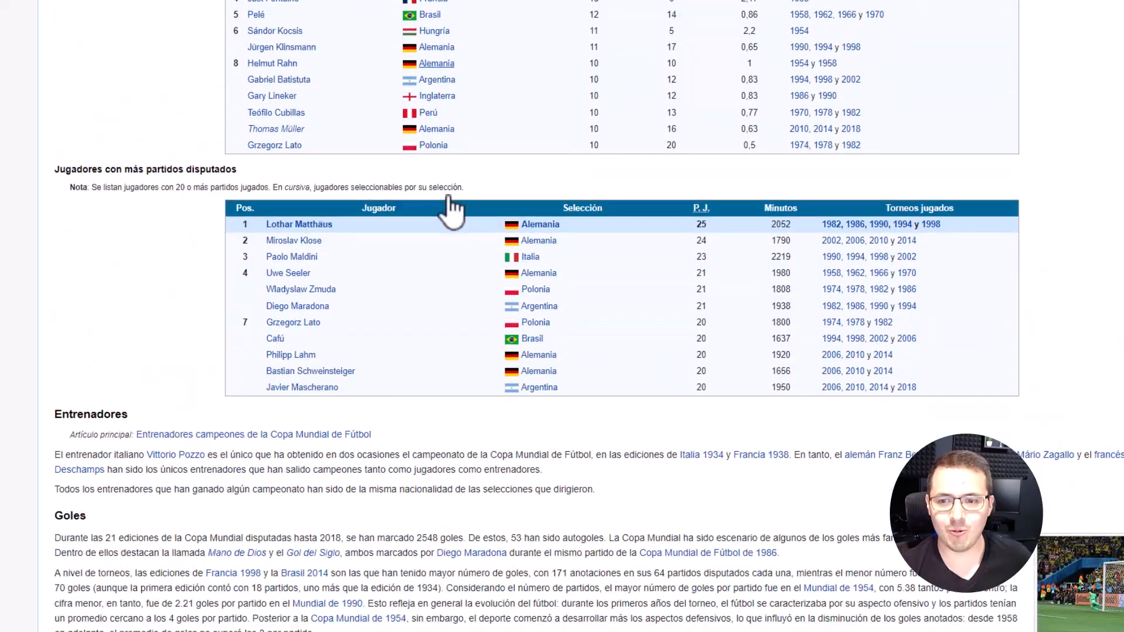
{"action": "scroll", "coordinate": [452, 206], "scroll_direction": "up", "scroll_amount": 5}
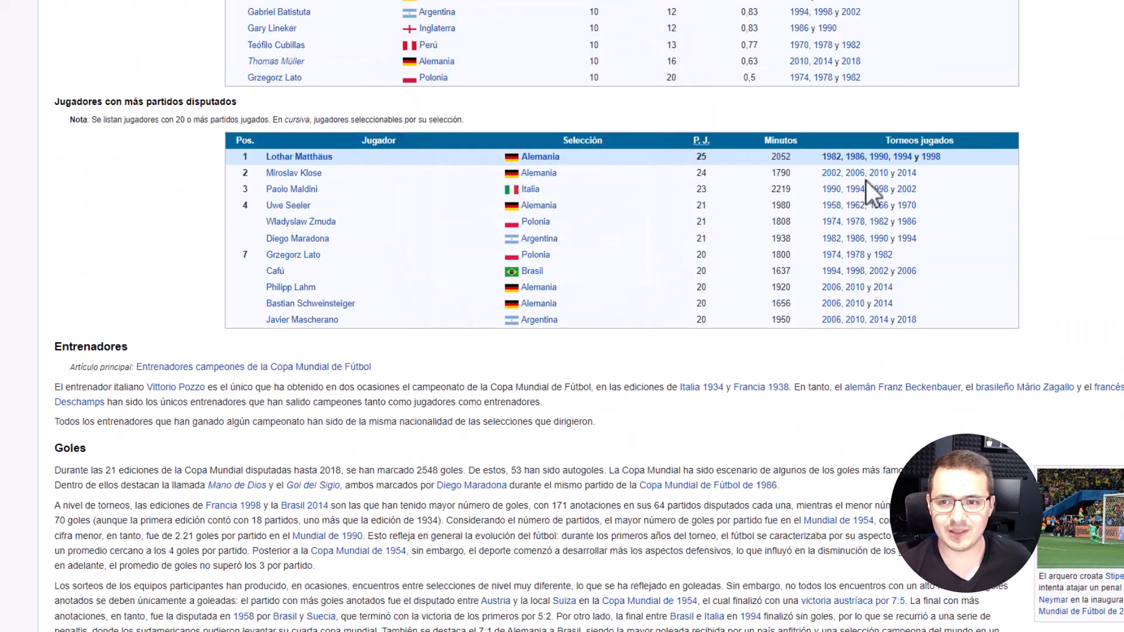
Step: Switch to the Anexo:Estadísticas por fases de la Copa Mundial de Fútbol page and examine the Resumen por fase table
{"action": "scroll", "coordinate": [901, 237], "scroll_direction": "down", "scroll_amount": 10}
{"action": "scroll", "coordinate": [432, 313], "scroll_direction": "down", "scroll_amount": 6}
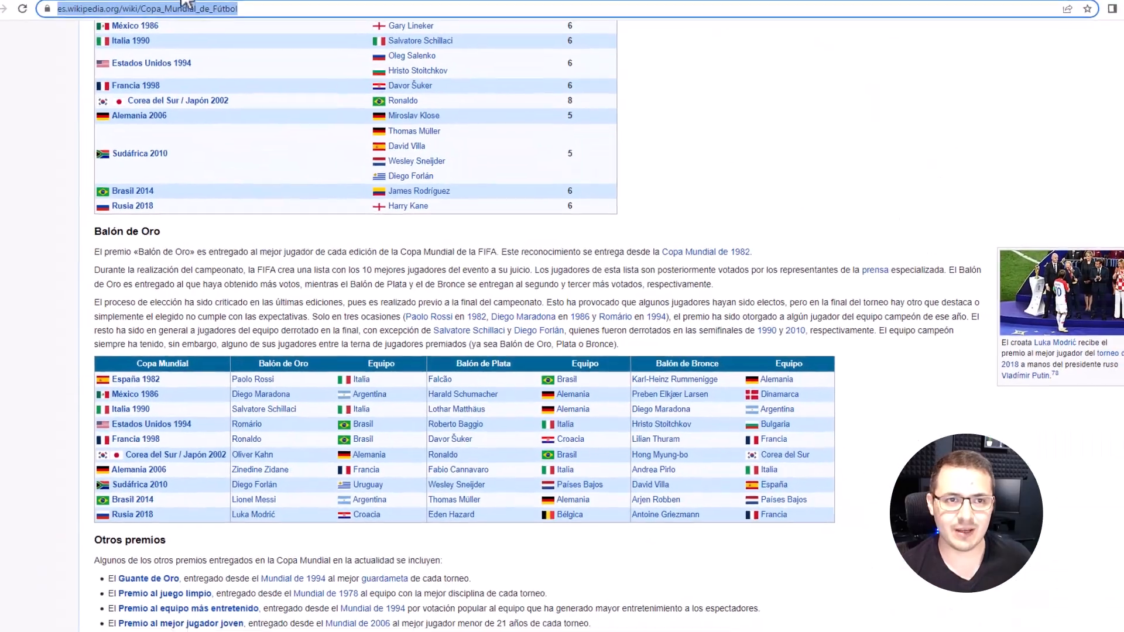
{"action": "left_click", "coordinate": [206, 7]}
{"action": "scroll", "coordinate": [351, 301], "scroll_direction": "down", "scroll_amount": 15}
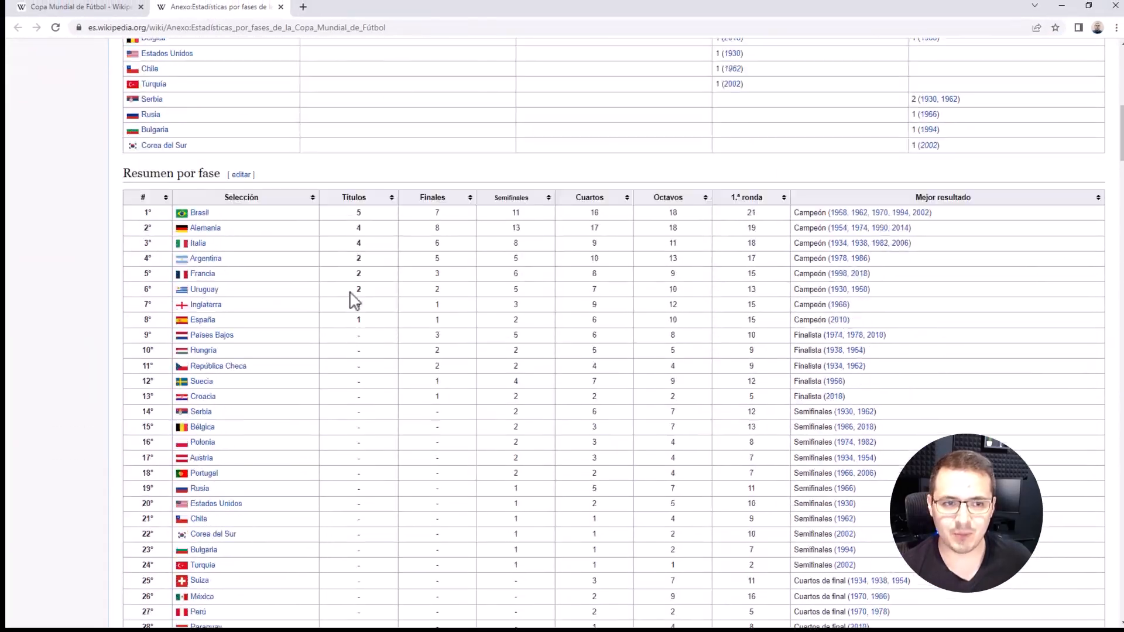
{"action": "scroll", "coordinate": [355, 299], "scroll_direction": "up", "scroll_amount": 1}
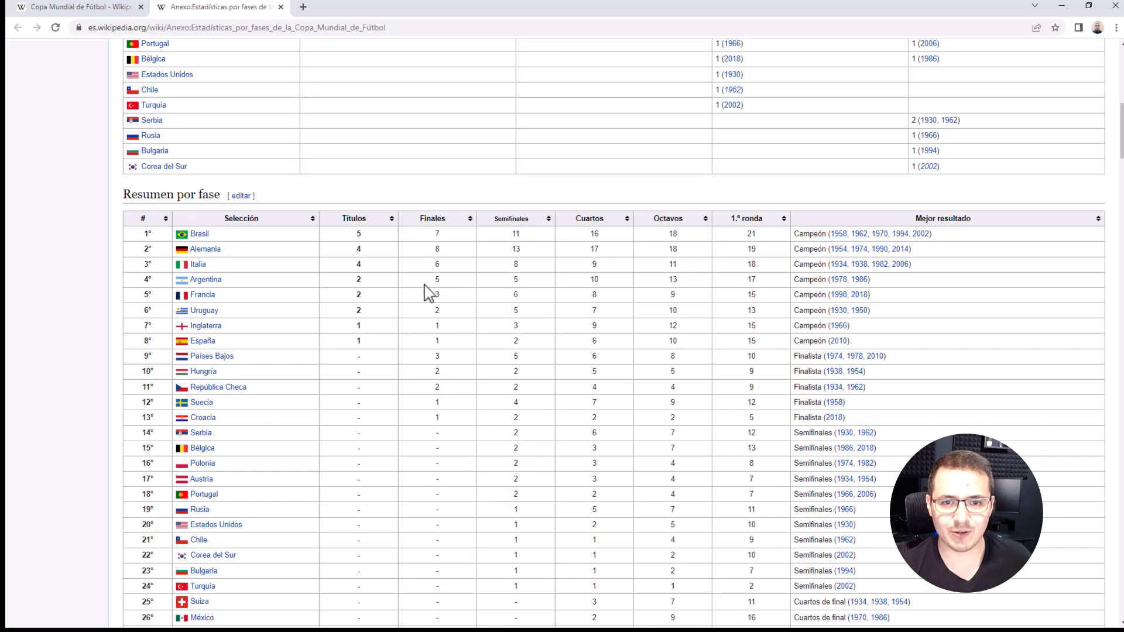
{"action": "scroll", "coordinate": [526, 347], "scroll_direction": "down", "scroll_amount": 2}
{"action": "scroll", "coordinate": [853, 252], "scroll_direction": "down", "scroll_amount": 20}
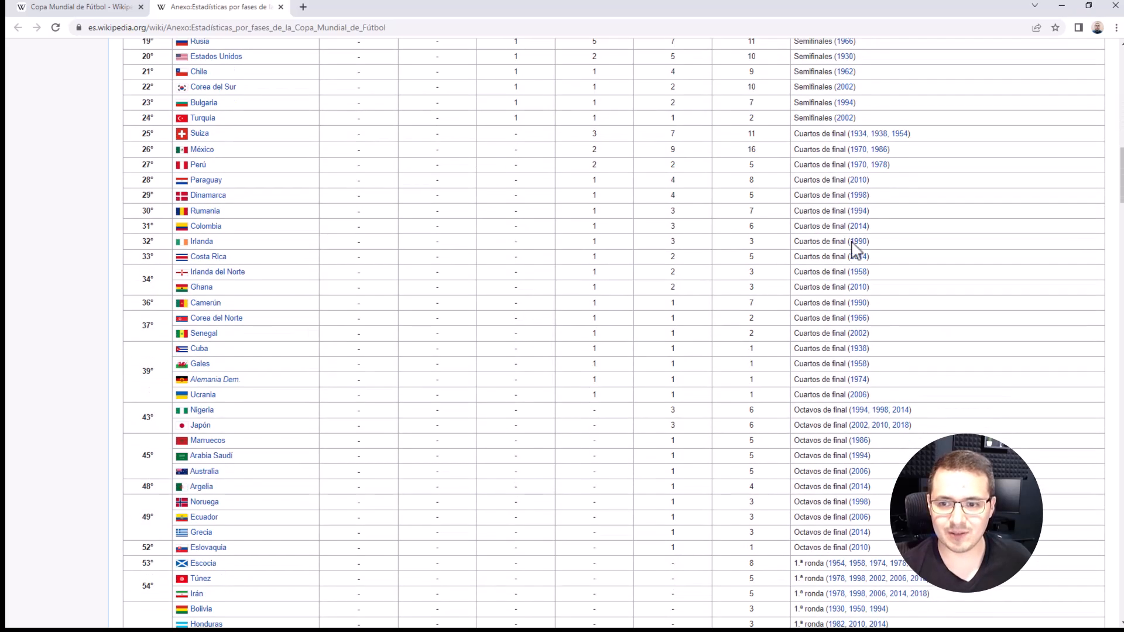
{"action": "scroll", "coordinate": [853, 325], "scroll_direction": "up", "scroll_amount": 5}
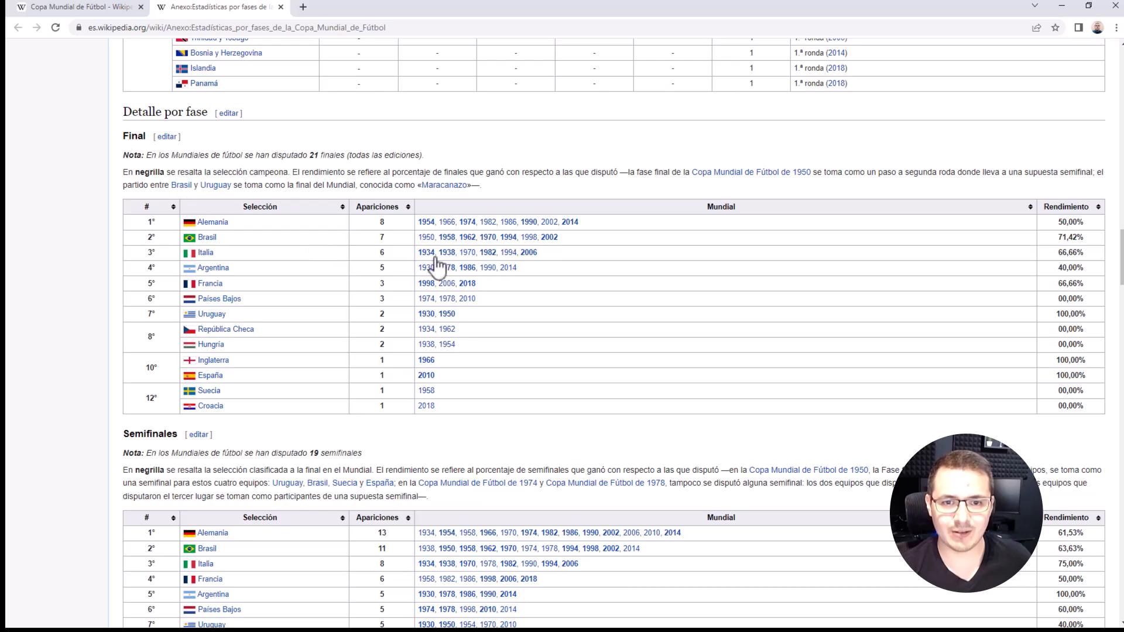
Step: Examine the Detalle por fase tables from Final to Fase de grupos, focusing on the comma-separated years in the Mundial column
{"action": "scroll", "coordinate": [462, 234], "scroll_direction": "down", "scroll_amount": 6}
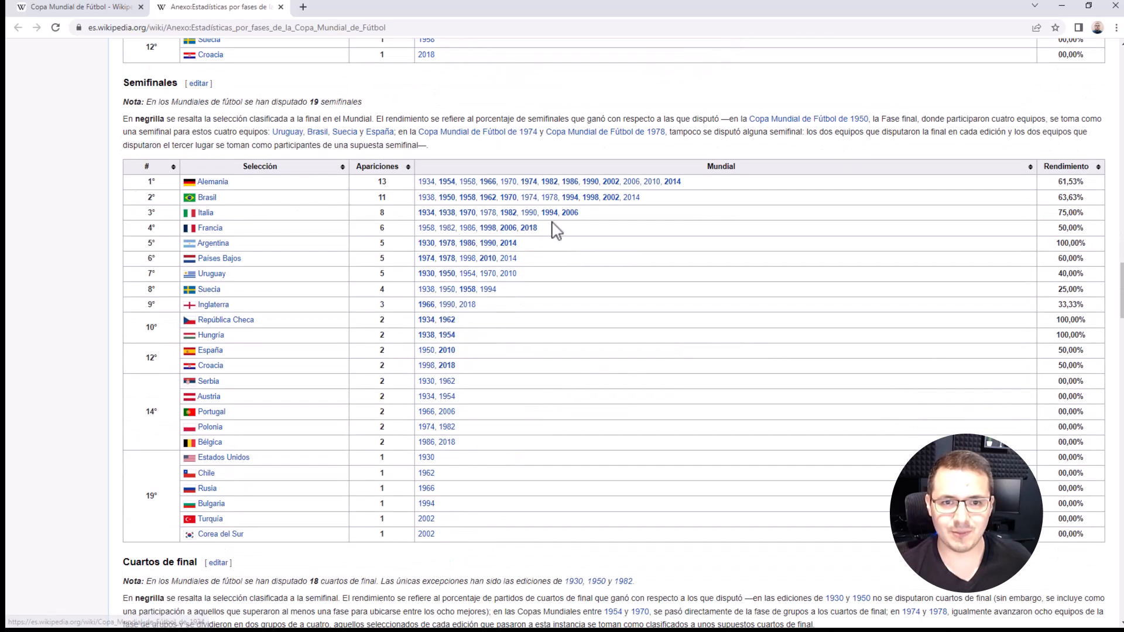
{"action": "scroll", "coordinate": [468, 222], "scroll_direction": "down", "scroll_amount": 10}
{"action": "scroll", "coordinate": [477, 196], "scroll_direction": "up", "scroll_amount": 3}
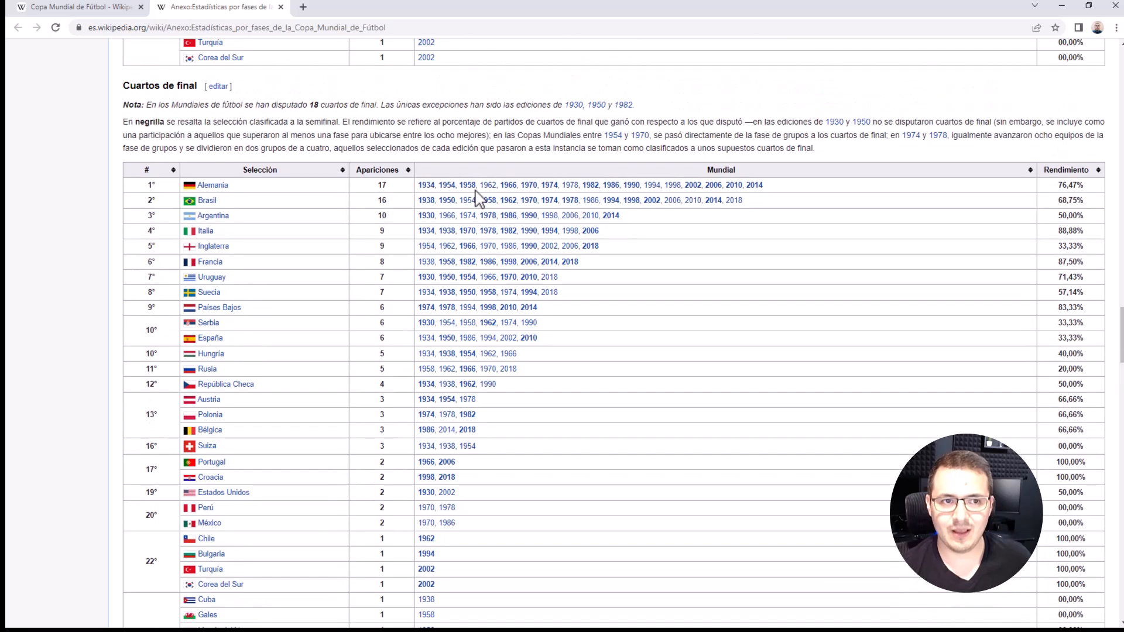
{"action": "scroll", "coordinate": [502, 251], "scroll_direction": "down", "scroll_amount": 16}
{"action": "scroll", "coordinate": [502, 243], "scroll_direction": "down", "scroll_amount": 20}
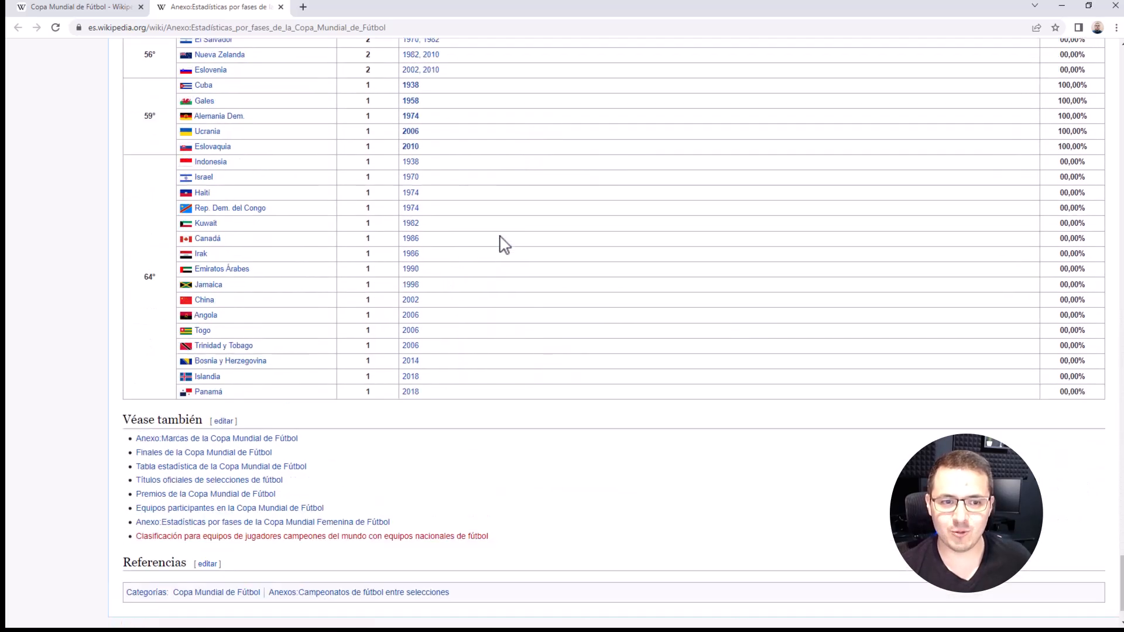
{"action": "scroll", "coordinate": [503, 244], "scroll_direction": "up", "scroll_amount": 17}
{"action": "mouse_move", "coordinate": [500, 236]}
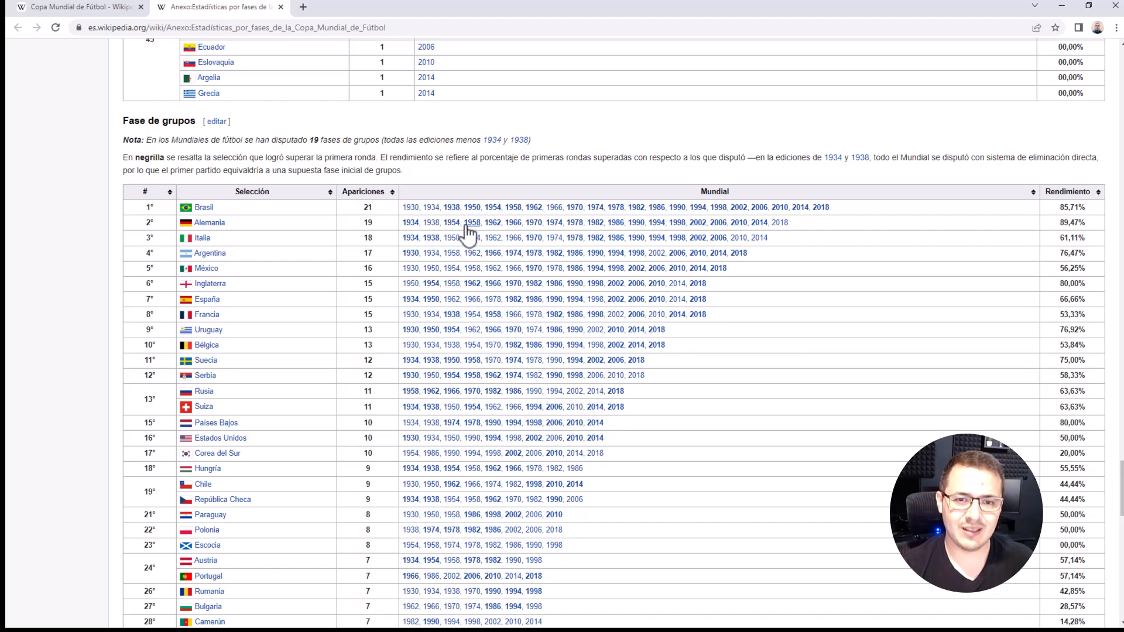
{"action": "mouse_move", "coordinate": [413, 215]}
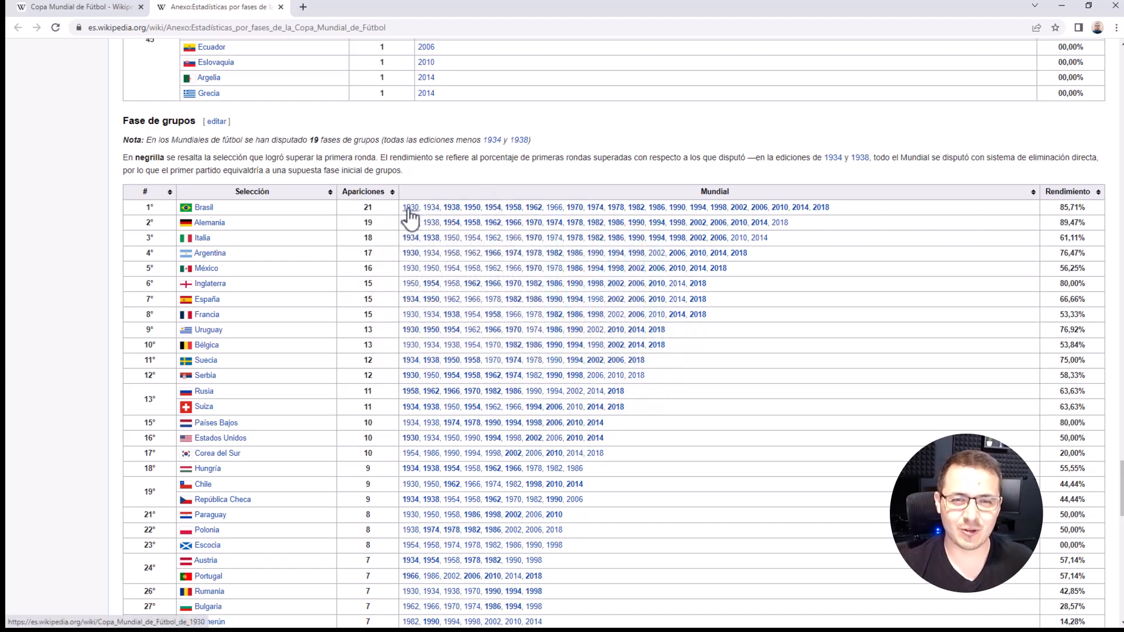
{"action": "mouse_move", "coordinate": [619, 214]}
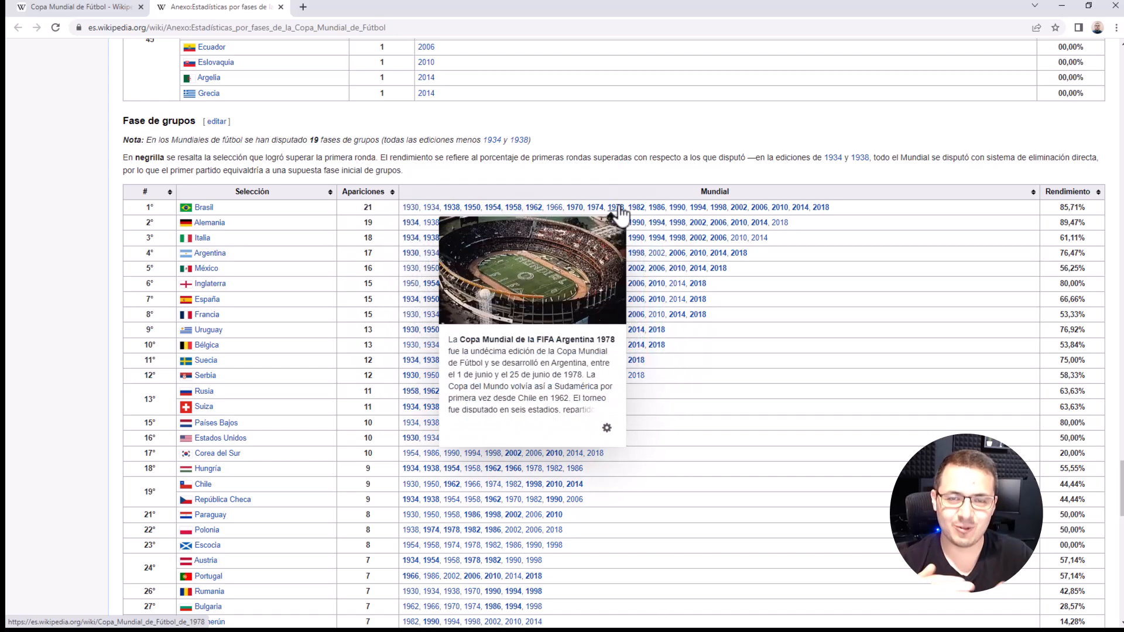
Step: Switch back to the Power Query Editor and filter the blank values out of the Valor column in Tabla 2
{"action": "key", "text": "alt+Tab"}
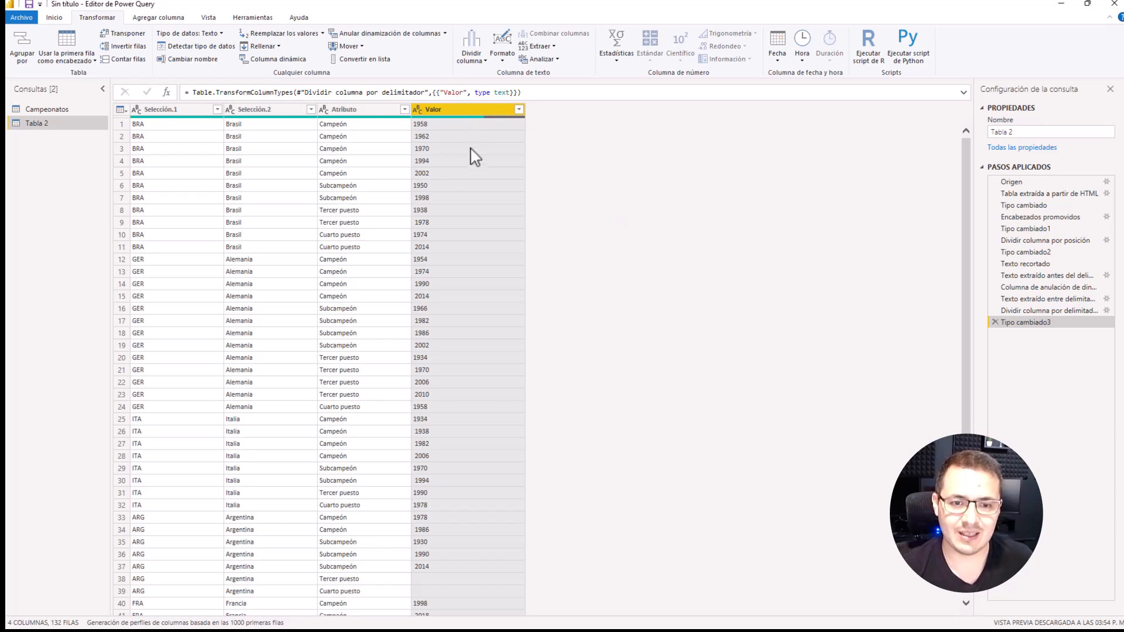
{"action": "scroll", "coordinate": [475, 157], "scroll_direction": "down", "scroll_amount": 20}
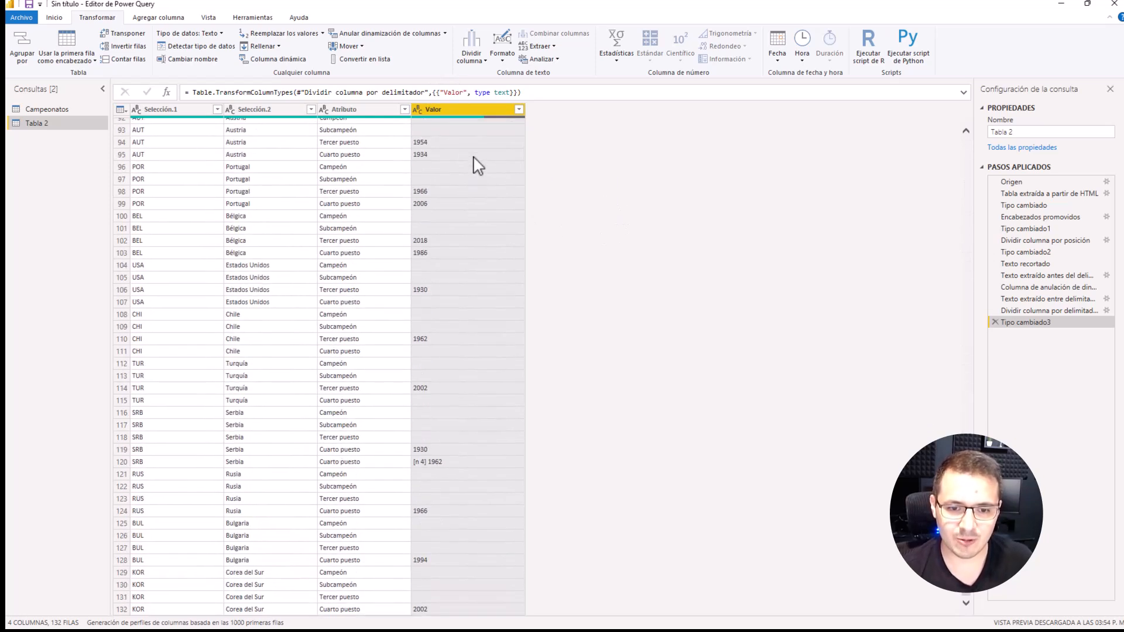
{"action": "scroll", "coordinate": [419, 276], "scroll_direction": "up", "scroll_amount": 20}
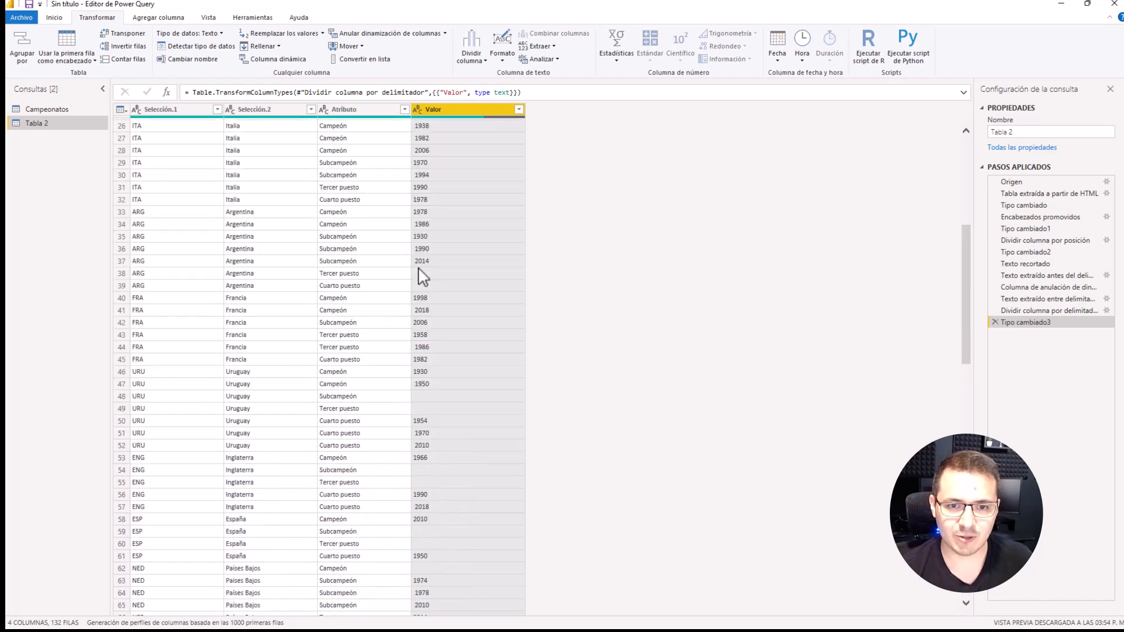
{"action": "scroll", "coordinate": [423, 278], "scroll_direction": "down", "scroll_amount": 8}
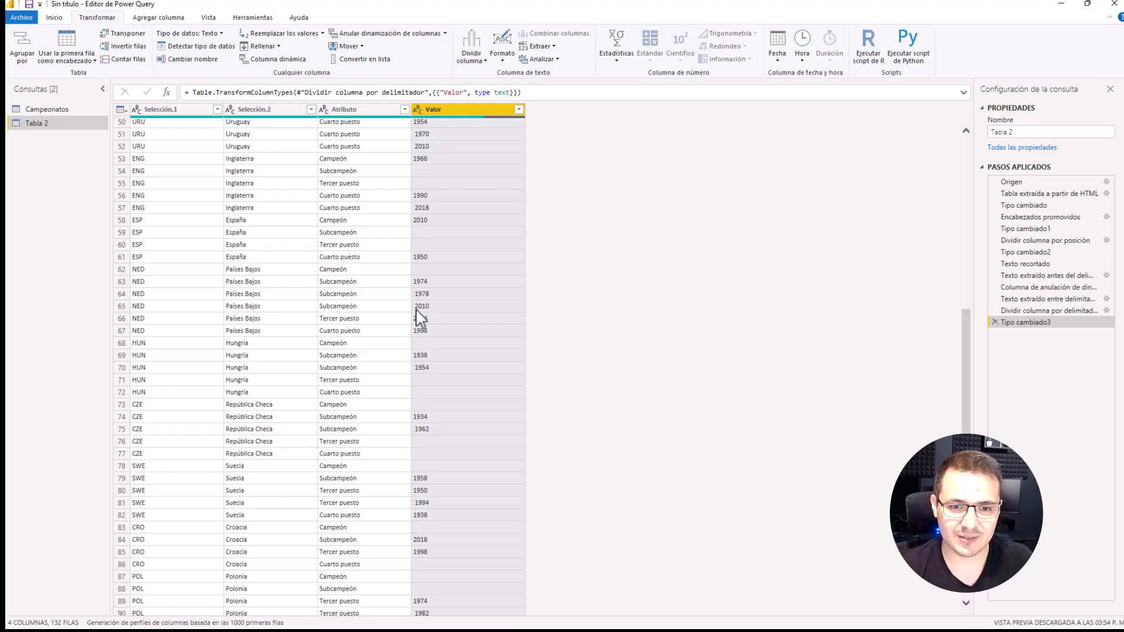
{"action": "scroll", "coordinate": [420, 318], "scroll_direction": "down", "scroll_amount": 15}
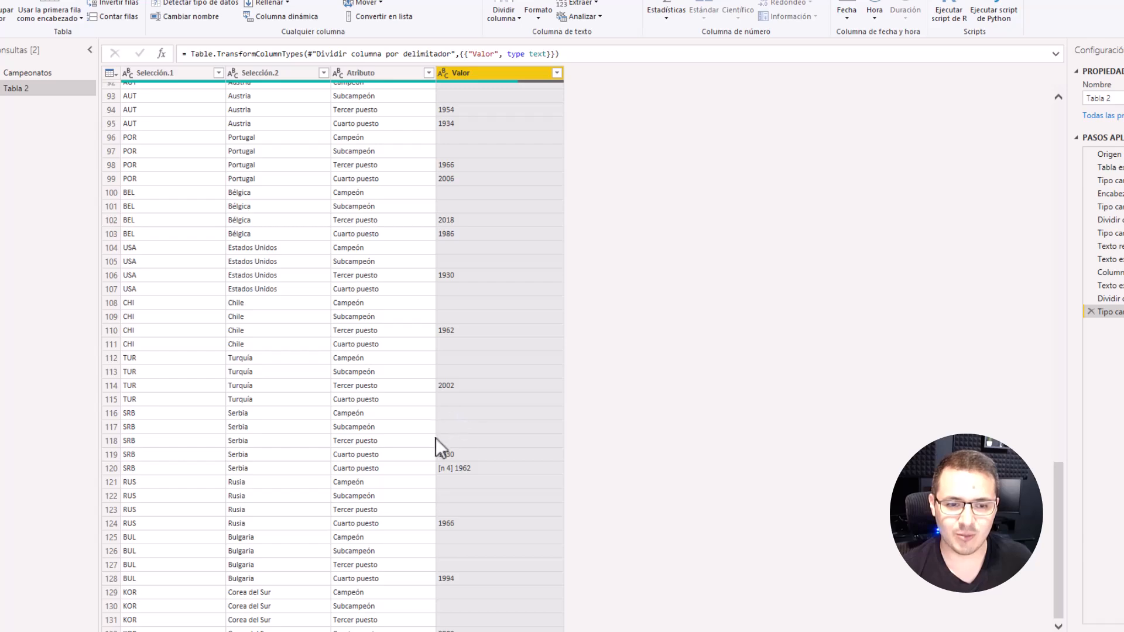
{"action": "scroll", "coordinate": [471, 375], "scroll_direction": "up", "scroll_amount": 20}
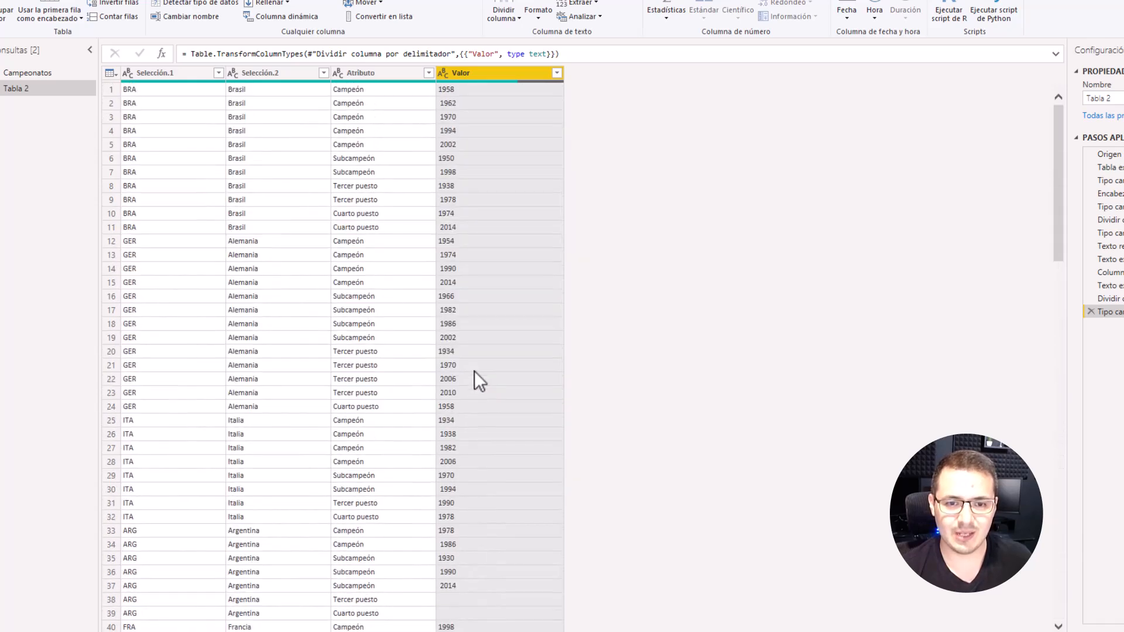
{"action": "left_click", "coordinate": [556, 73]}
{"action": "left_click", "coordinate": [373, 223]}
{"action": "left_click", "coordinate": [489, 449]}
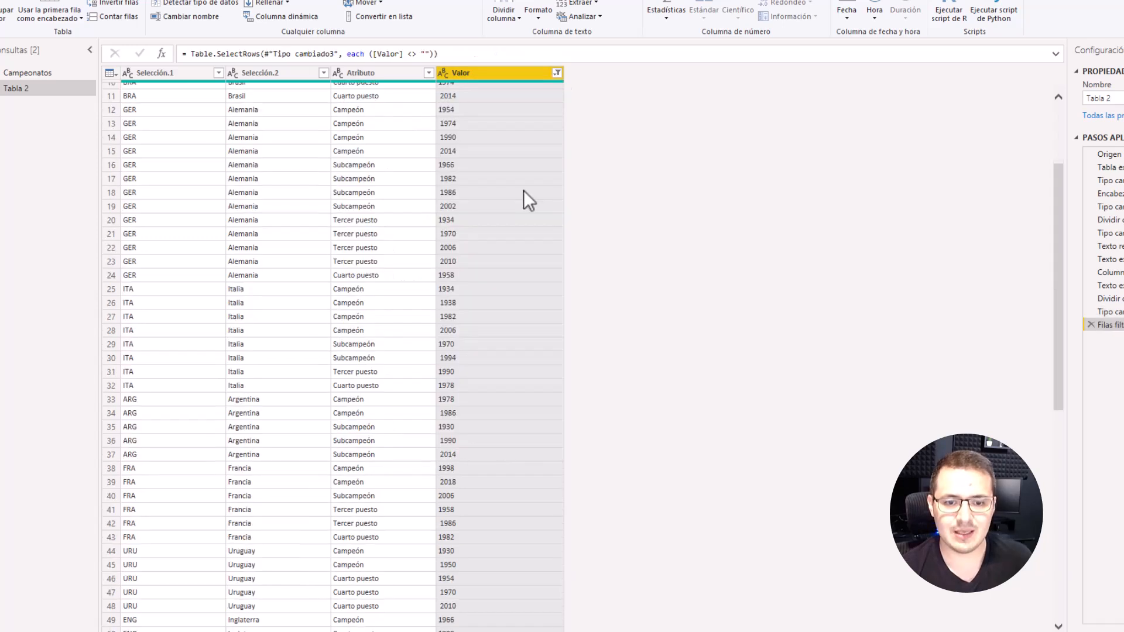
Step: Extract the last 4 characters of the Valor column so that only the year is kept
{"action": "scroll", "coordinate": [523, 190], "scroll_direction": "down", "scroll_amount": 11}
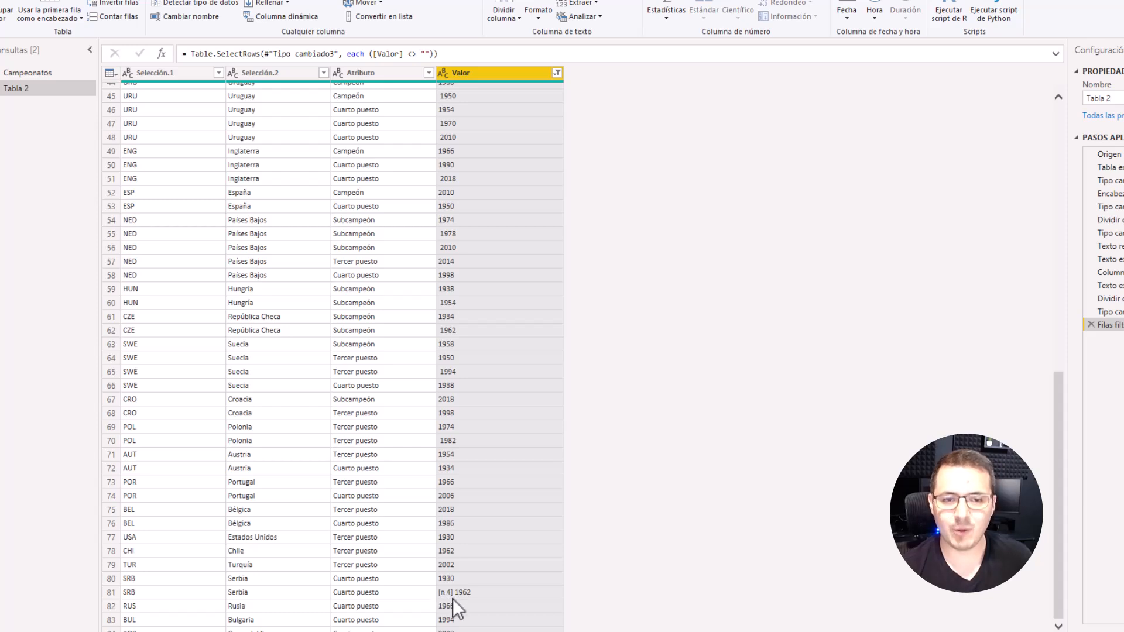
{"action": "scroll", "coordinate": [524, 106], "scroll_direction": "up", "scroll_amount": 12}
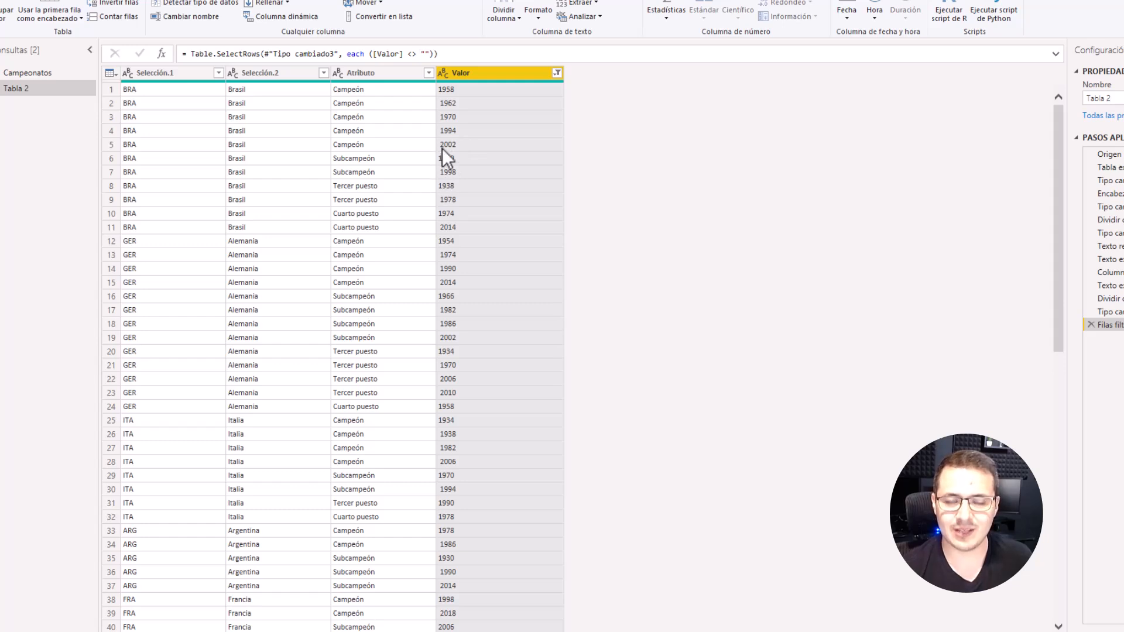
{"action": "left_click", "coordinate": [594, 6]}
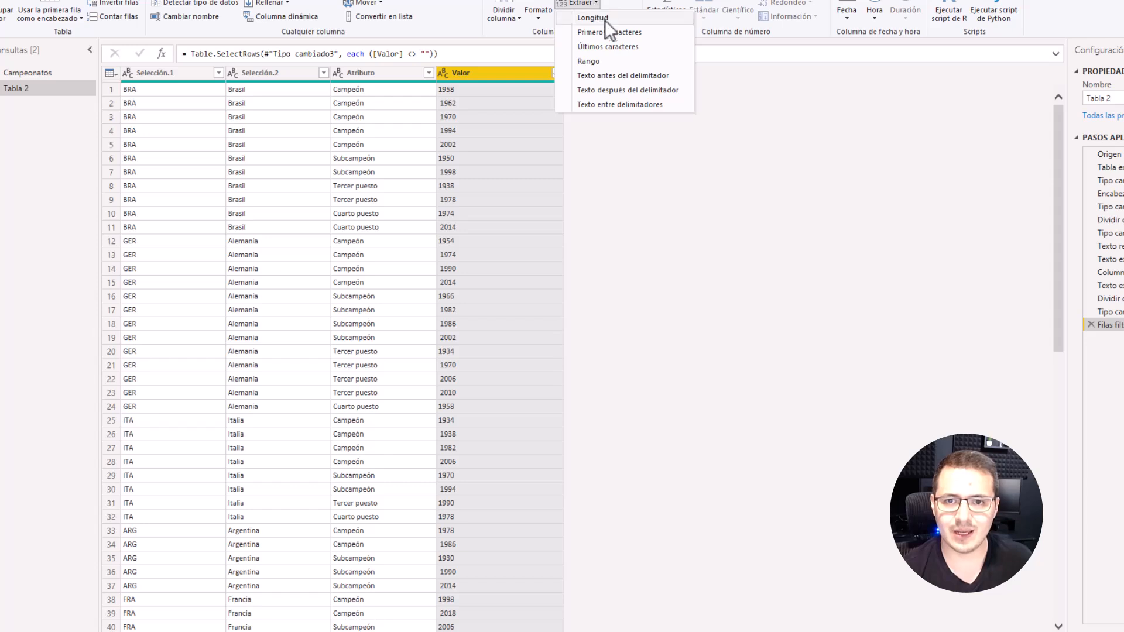
{"action": "left_click", "coordinate": [619, 47]}
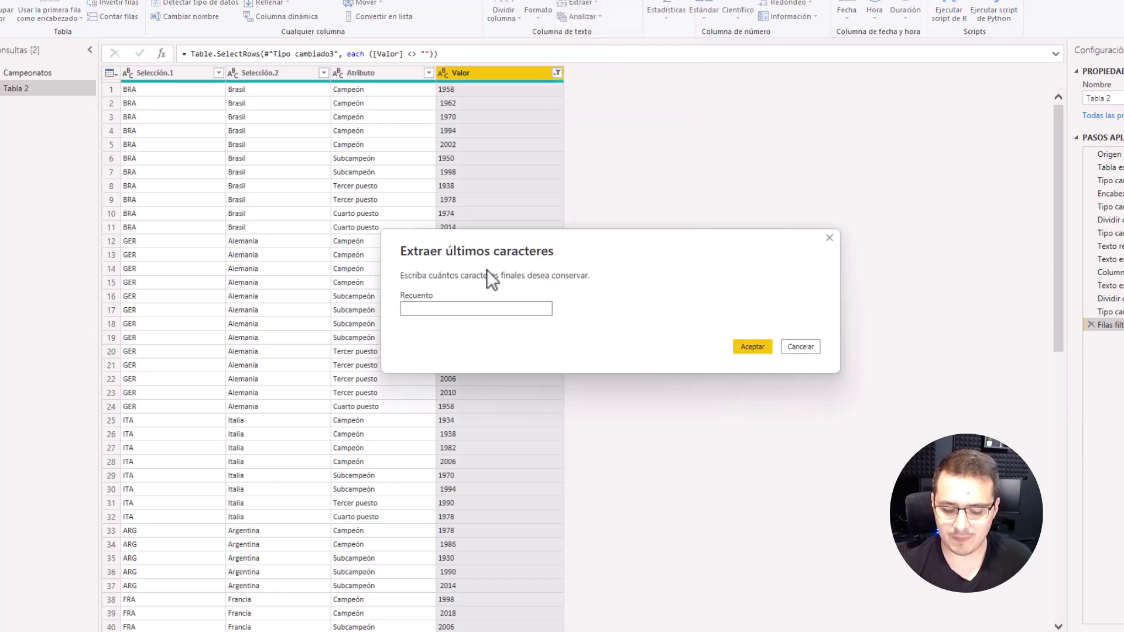
{"action": "type", "text": "4"}
{"action": "key", "text": "Return"}
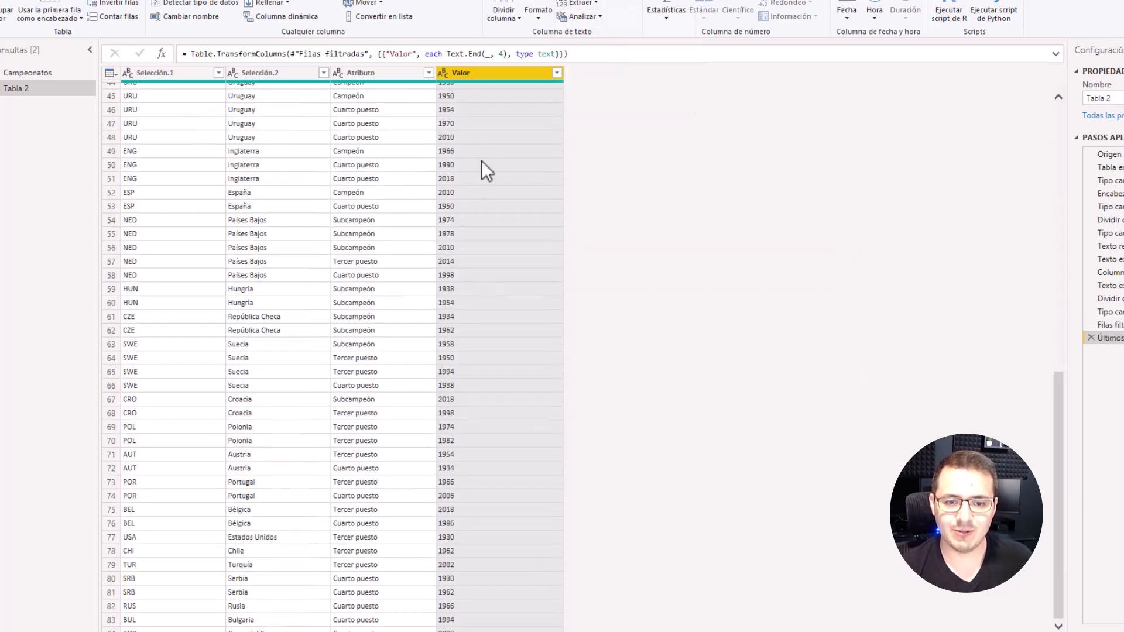
{"action": "scroll", "coordinate": [481, 161], "scroll_direction": "up", "scroll_amount": 15}
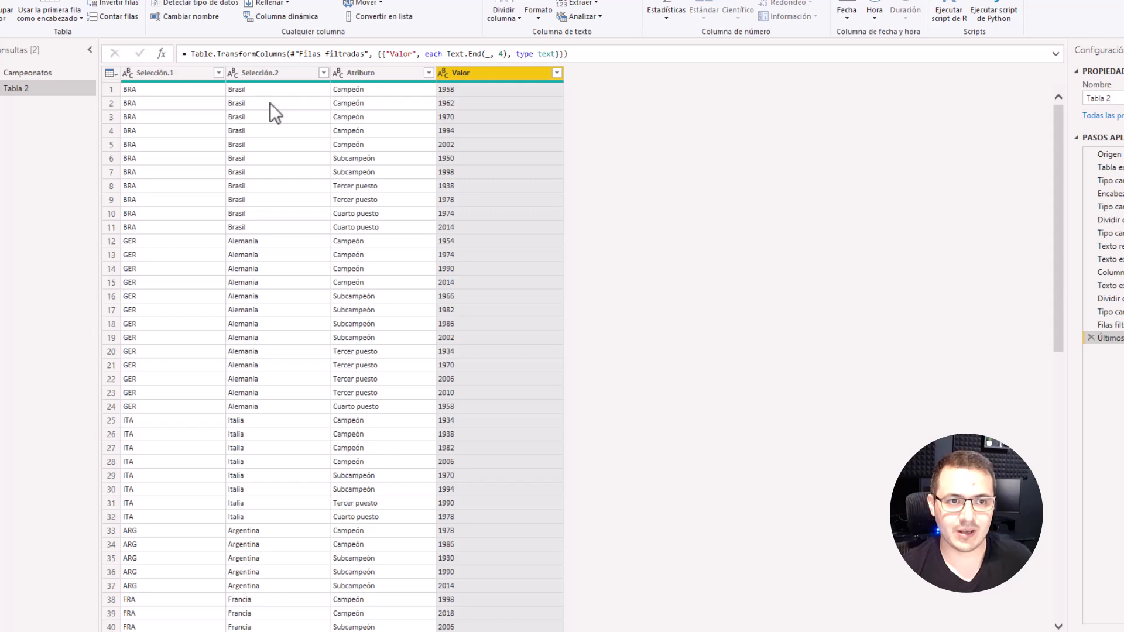
Step: Rename the Selección.1 column as Código País and the Selección.2 column as País
{"action": "double_click", "coordinate": [171, 72]}
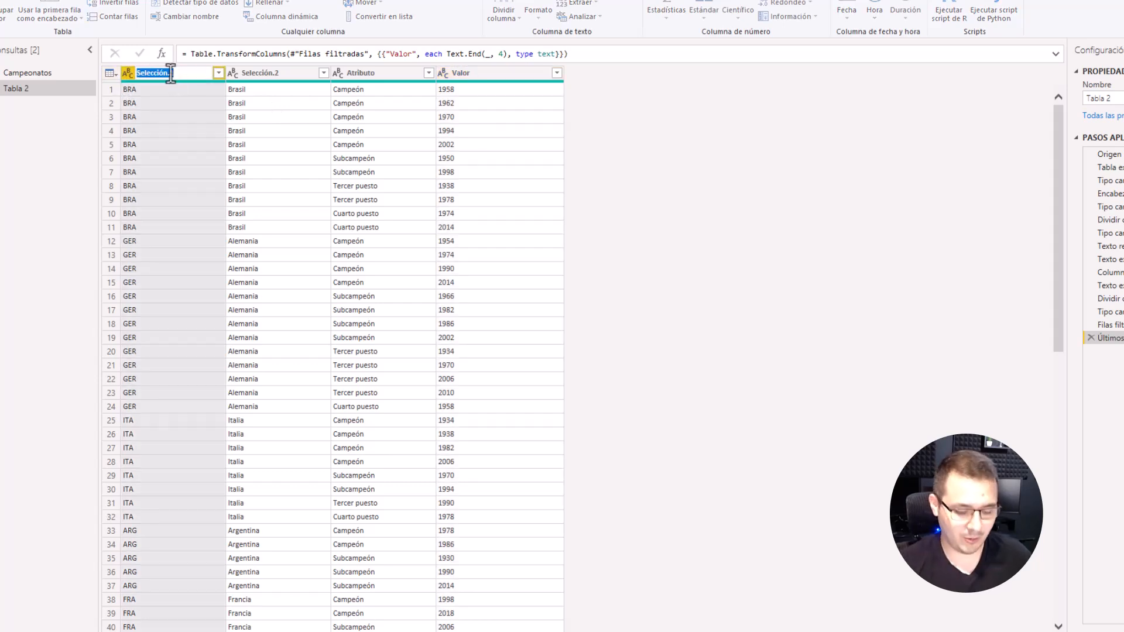
{"action": "type", "text": "c"}
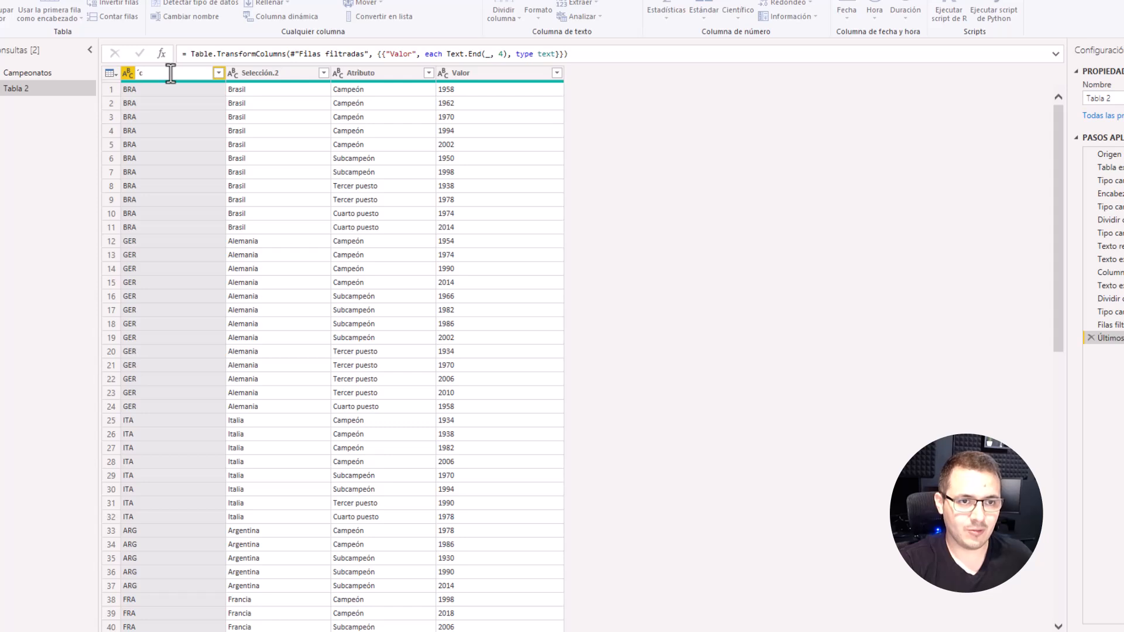
{"action": "type", "text": "ódigo País"}
{"action": "key", "text": "Return"}
{"action": "double_click", "coordinate": [258, 72]}
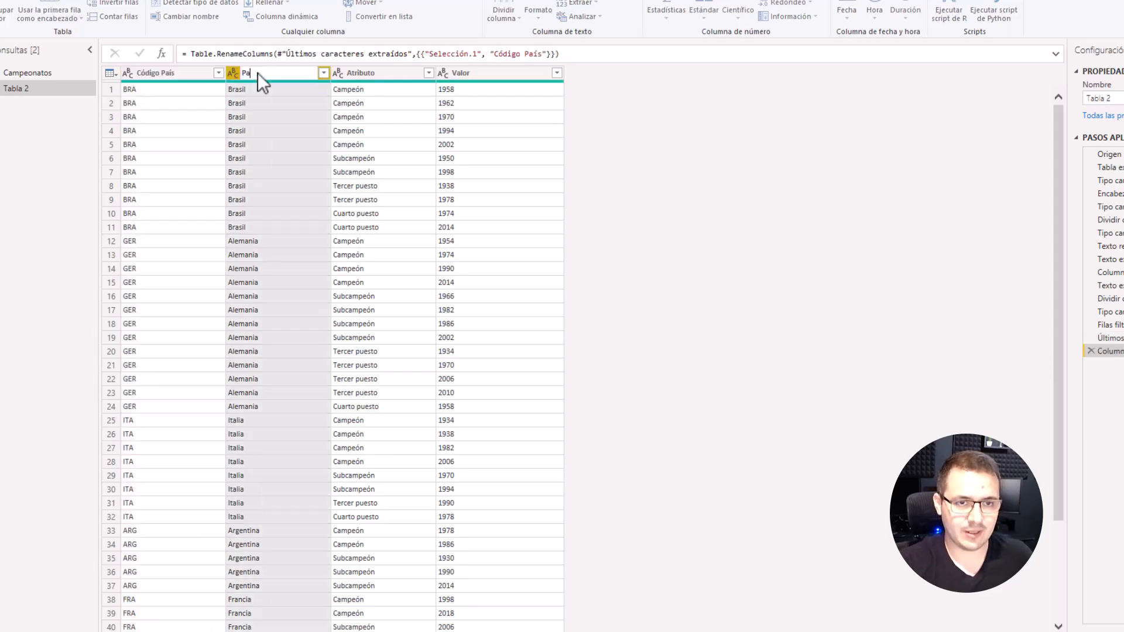
{"action": "type", "text": "País"}
{"action": "key", "text": "Return"}
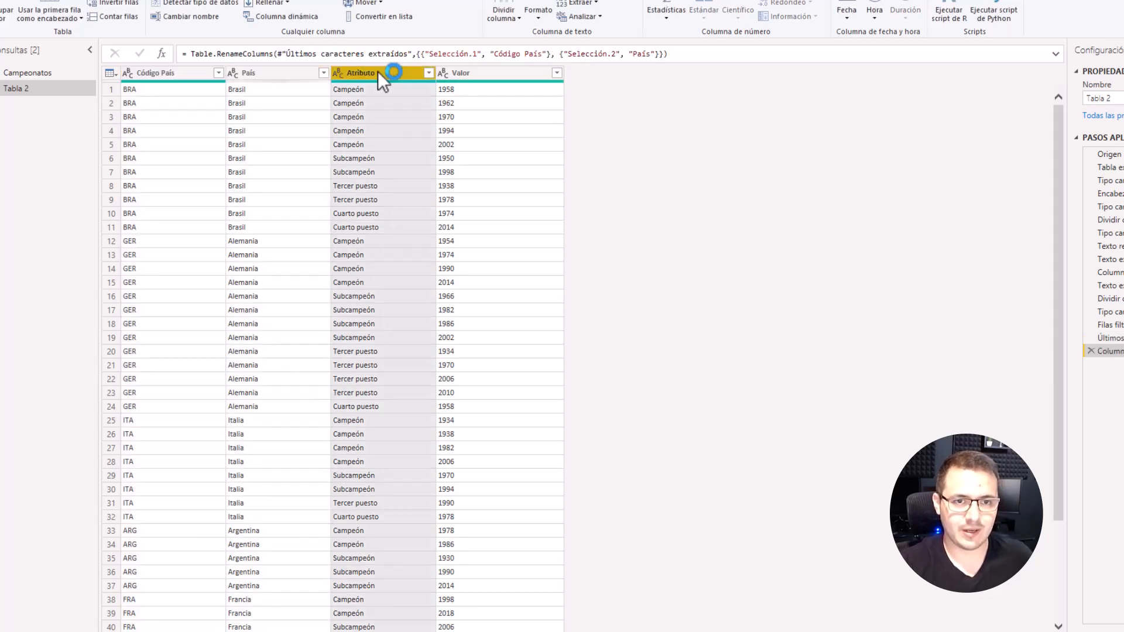
Step: Rename the Atributo column as Puesto and the Valor column as Año
{"action": "double_click", "coordinate": [377, 75]}
{"action": "type", "text": "Puesto"}
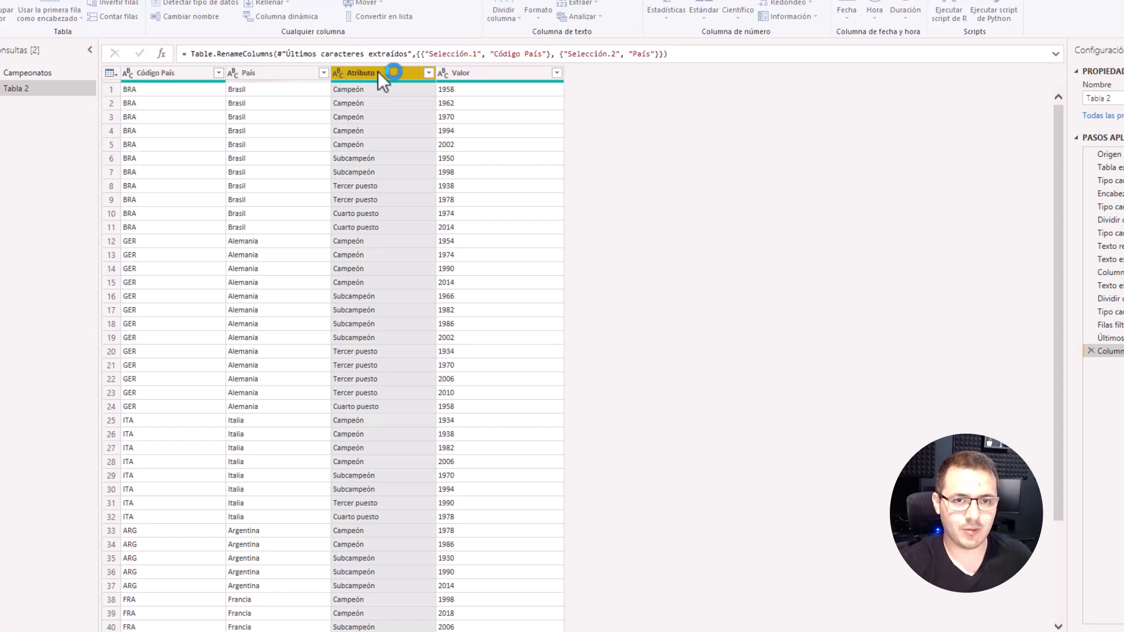
{"action": "key", "text": "Return"}
{"action": "double_click", "coordinate": [459, 73]}
{"action": "type", "text": "Año"}
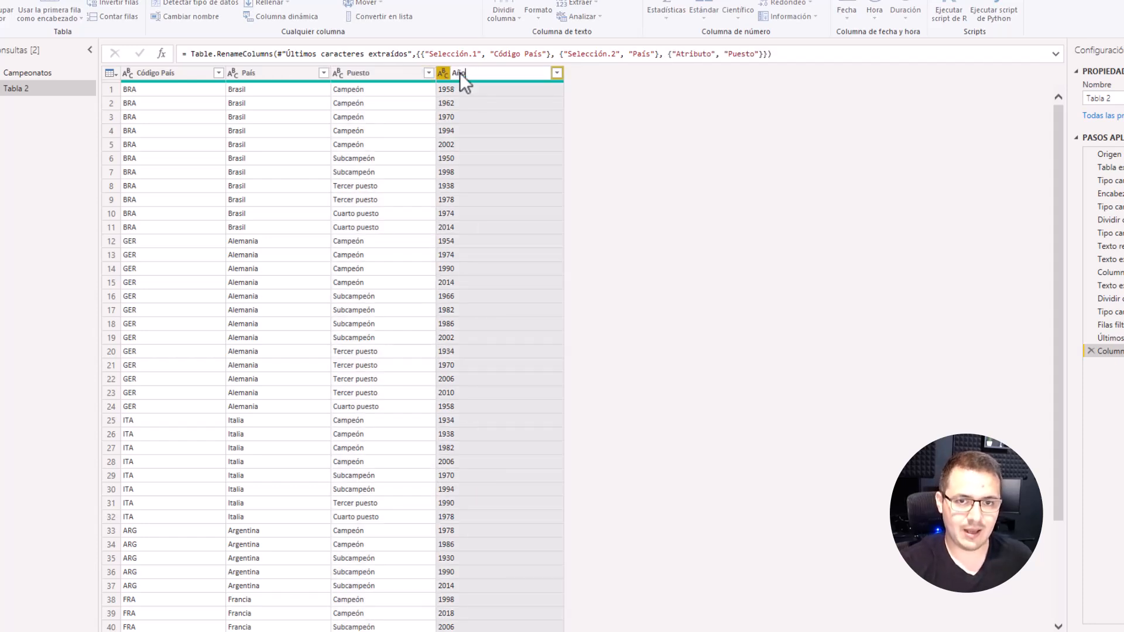
{"action": "key", "text": "Return"}
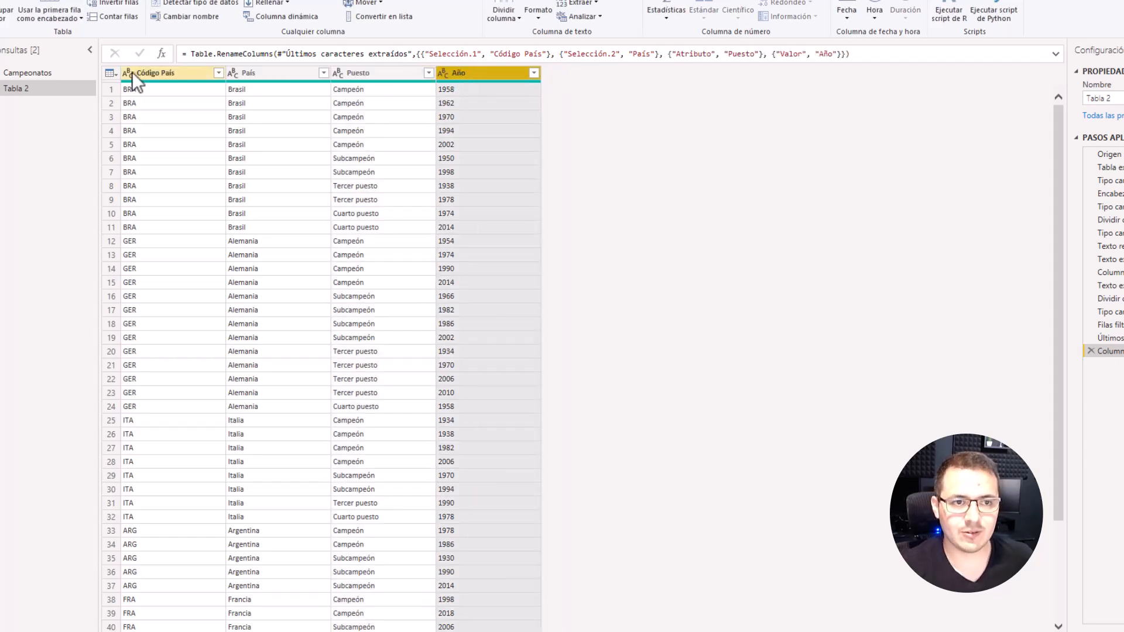
Step: Change the data type of the Año column to whole number
{"action": "left_click", "coordinate": [443, 73]}
{"action": "left_click", "coordinate": [469, 117]}
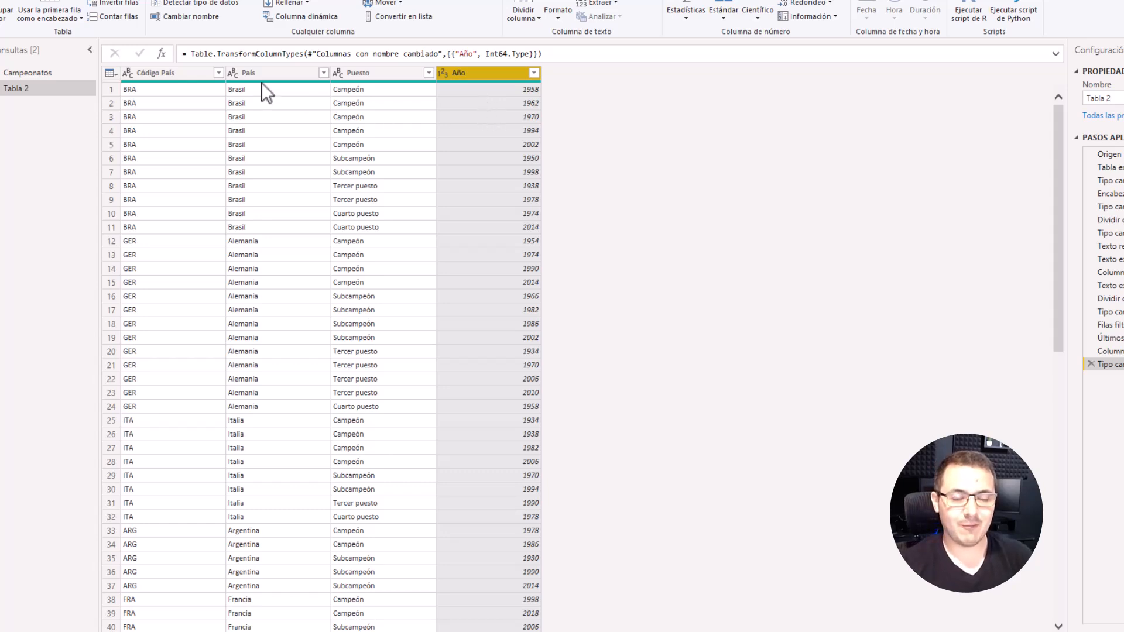
{"action": "mouse_move", "coordinate": [261, 82]}
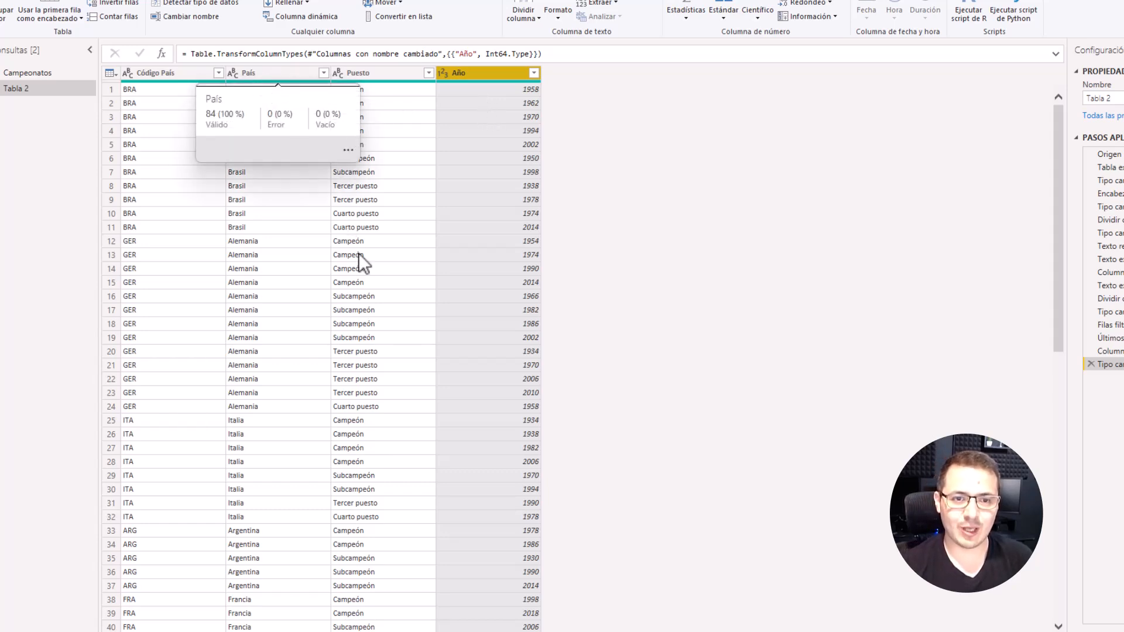
Step: Keep only the Edición, Campeón, Subcampeón, Tercer lugar and Cuarto lugar columns in the Campeonatos query
{"action": "left_click", "coordinate": [47, 72]}
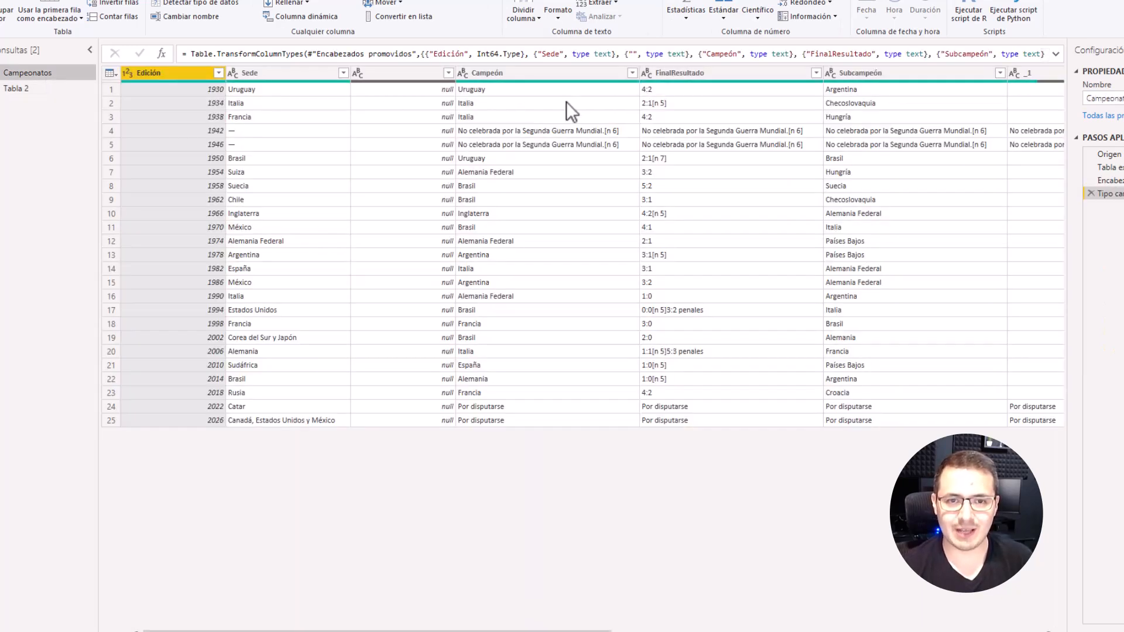
{"action": "left_click", "coordinate": [111, 73]}
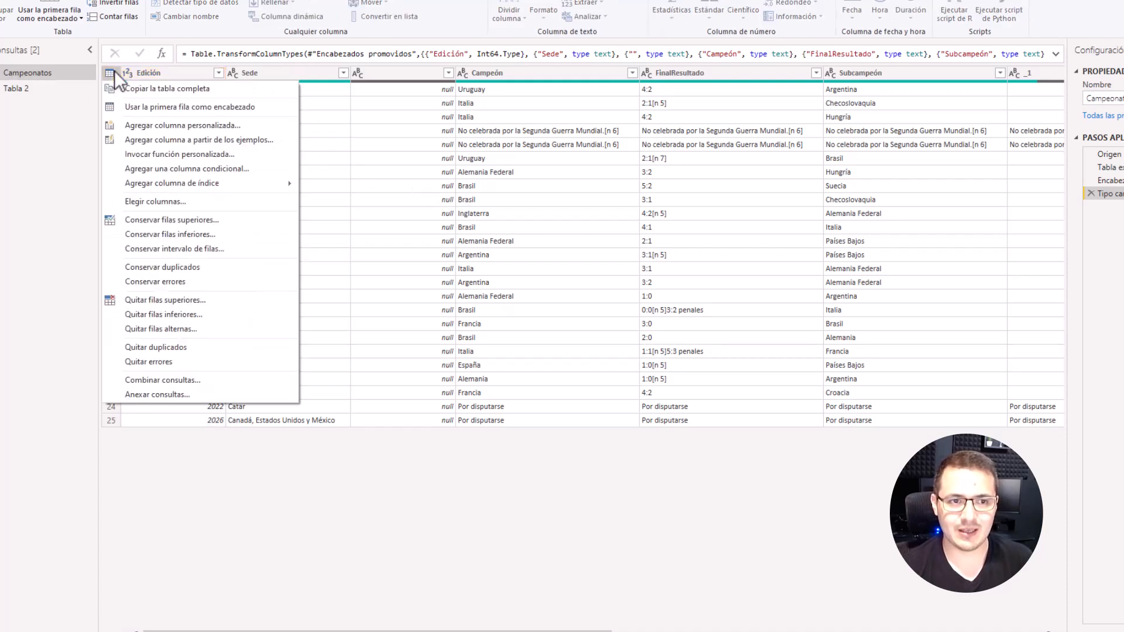
{"action": "left_click", "coordinate": [178, 201]}
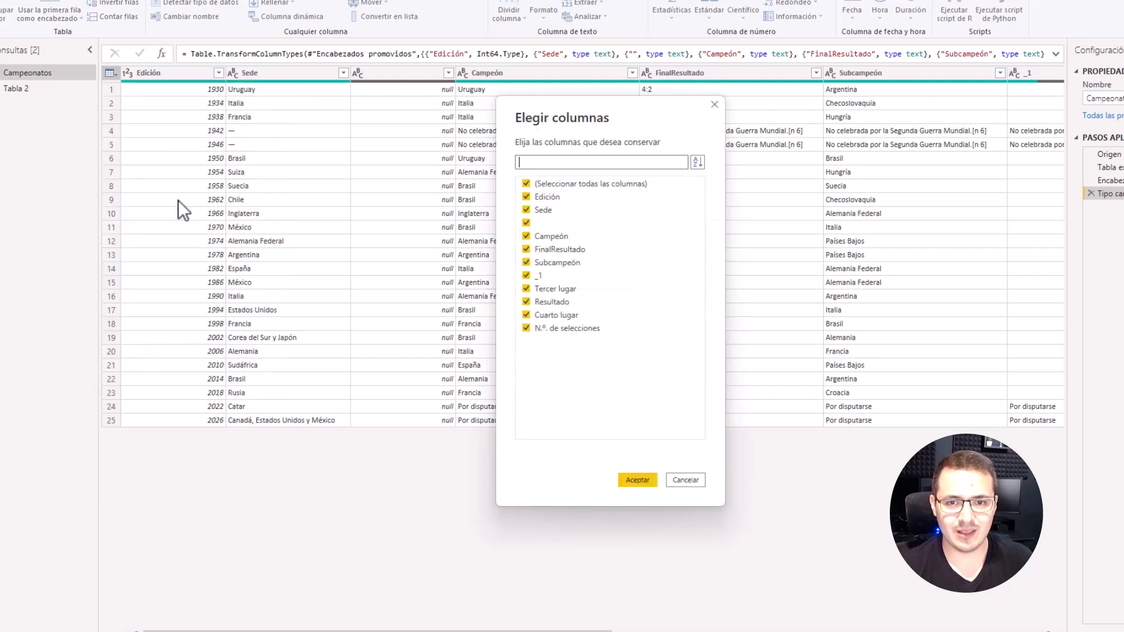
{"action": "left_click", "coordinate": [528, 183]}
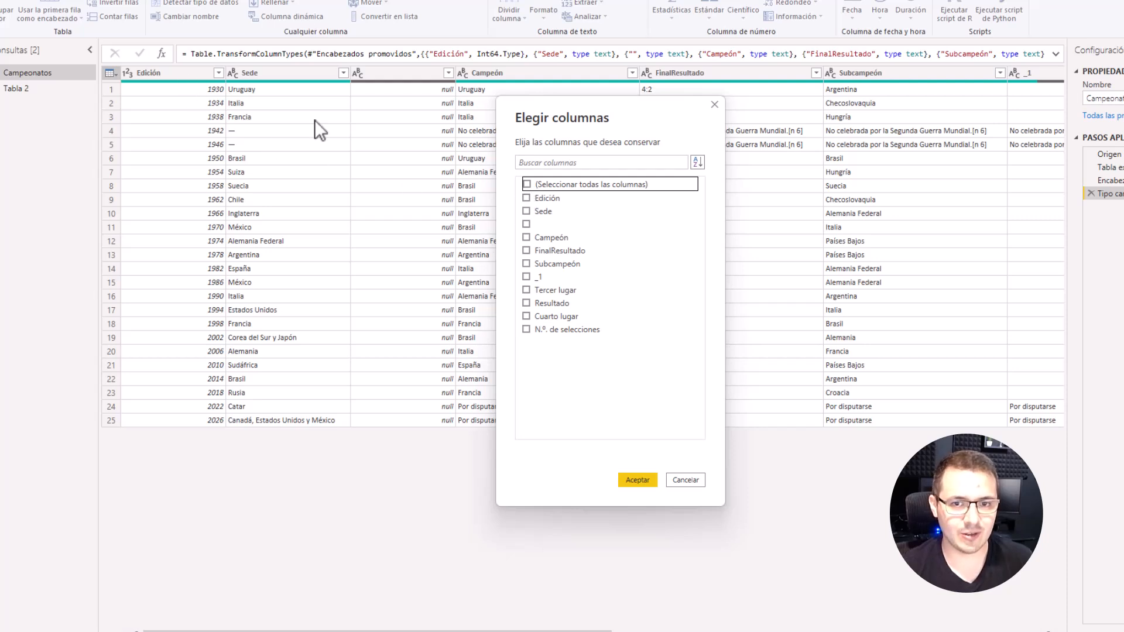
{"action": "left_click", "coordinate": [525, 198]}
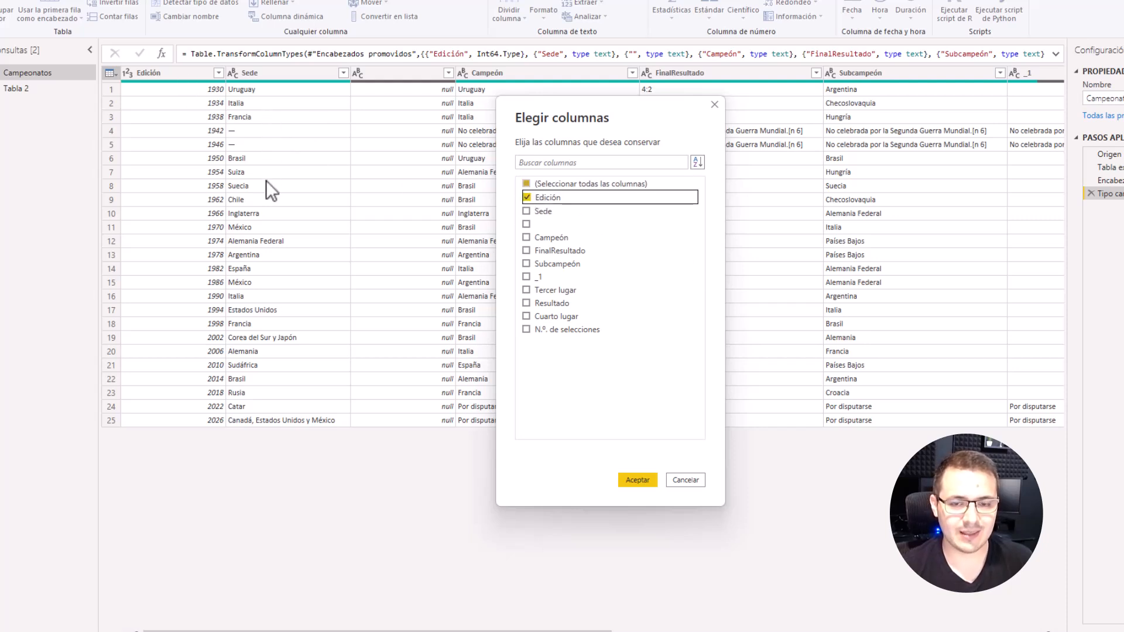
{"action": "left_click", "coordinate": [526, 237]}
{"action": "left_click_drag", "start_coordinate": [571, 132], "coordinate": [484, 157]}
{"action": "left_click", "coordinate": [458, 304]}
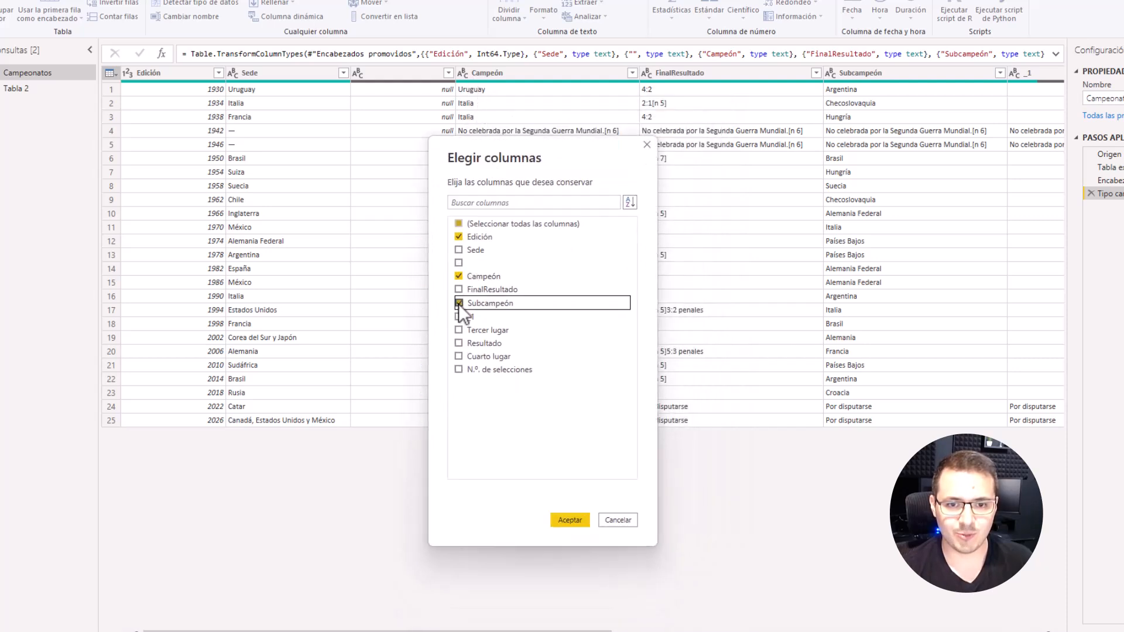
{"action": "left_click", "coordinate": [459, 329]}
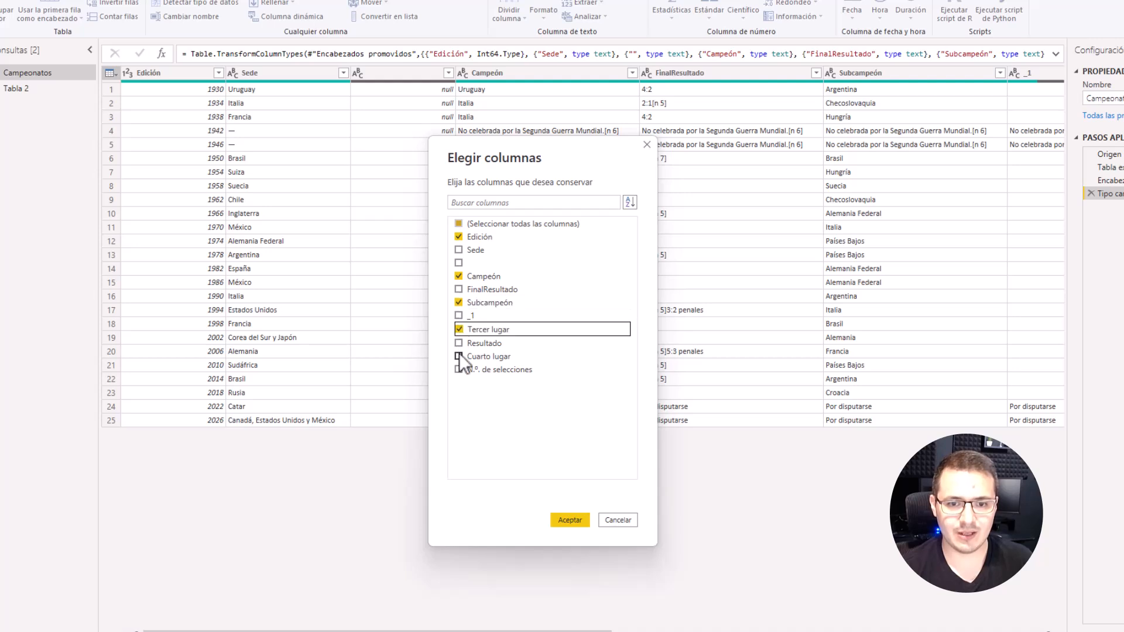
{"action": "left_click", "coordinate": [459, 356]}
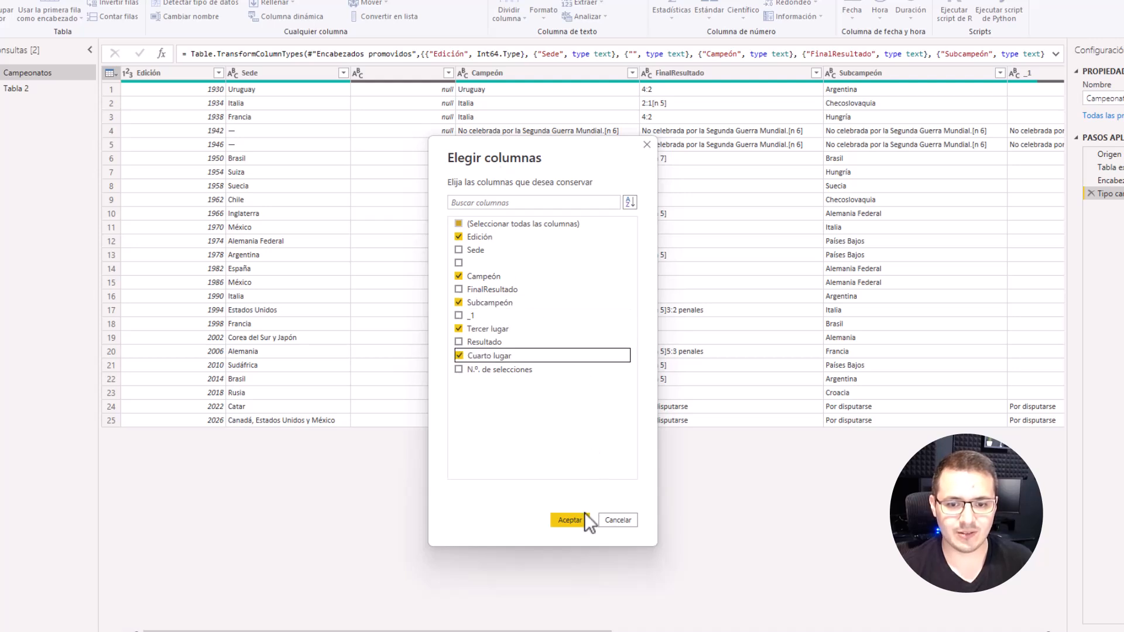
{"action": "left_click", "coordinate": [569, 520]}
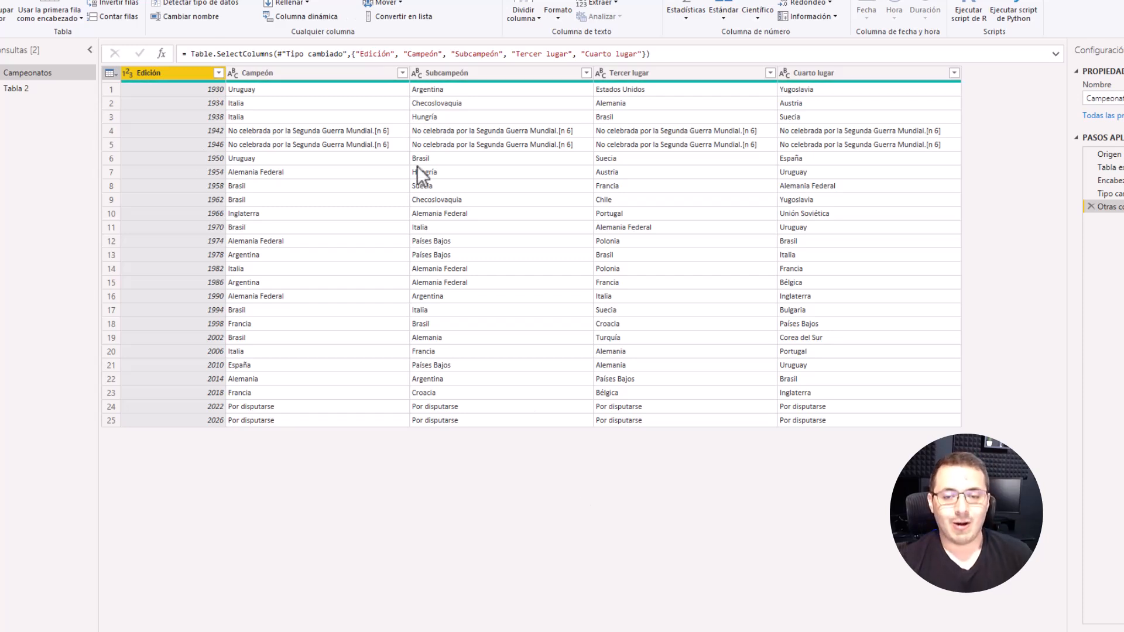
Step: Compare the columns of Tabla 2 and Campeonatos, and examine the Campeonatos rows for the 1942, 1946, 2022 and 2026 editions
{"action": "left_click", "coordinate": [35, 83]}
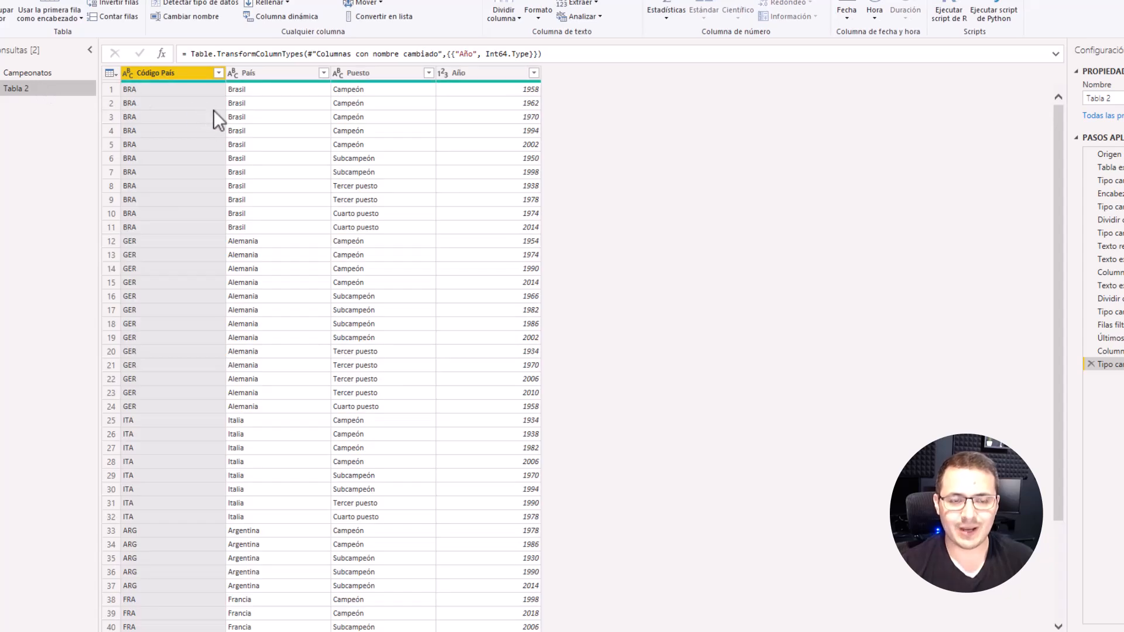
{"action": "left_click", "coordinate": [269, 71]}
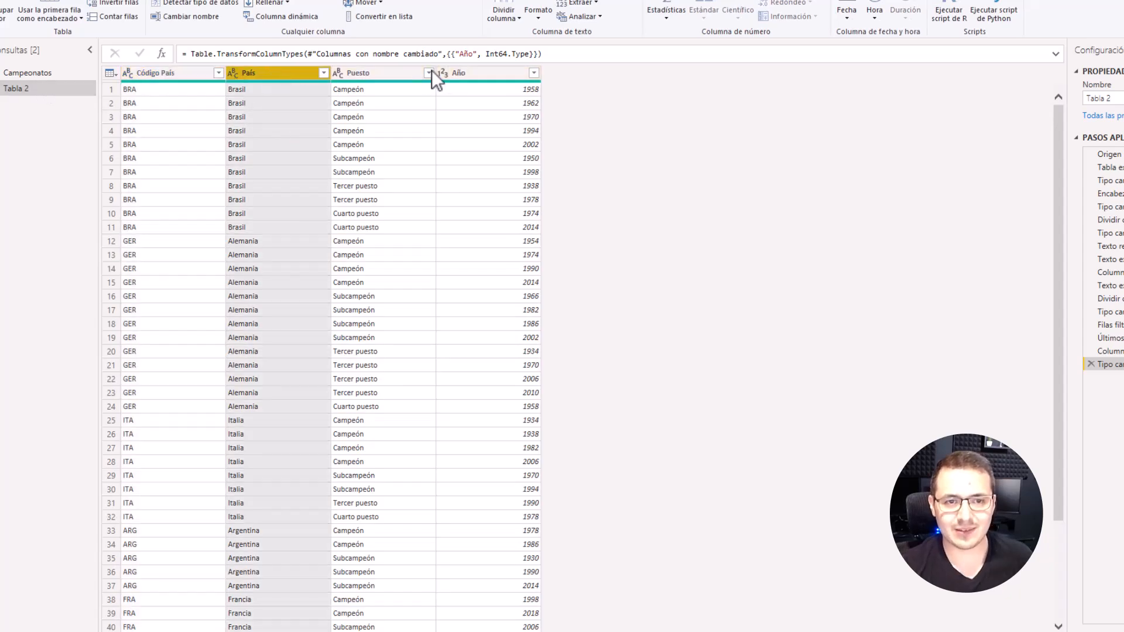
{"action": "left_click", "coordinate": [176, 72]}
{"action": "left_click", "coordinate": [23, 76]}
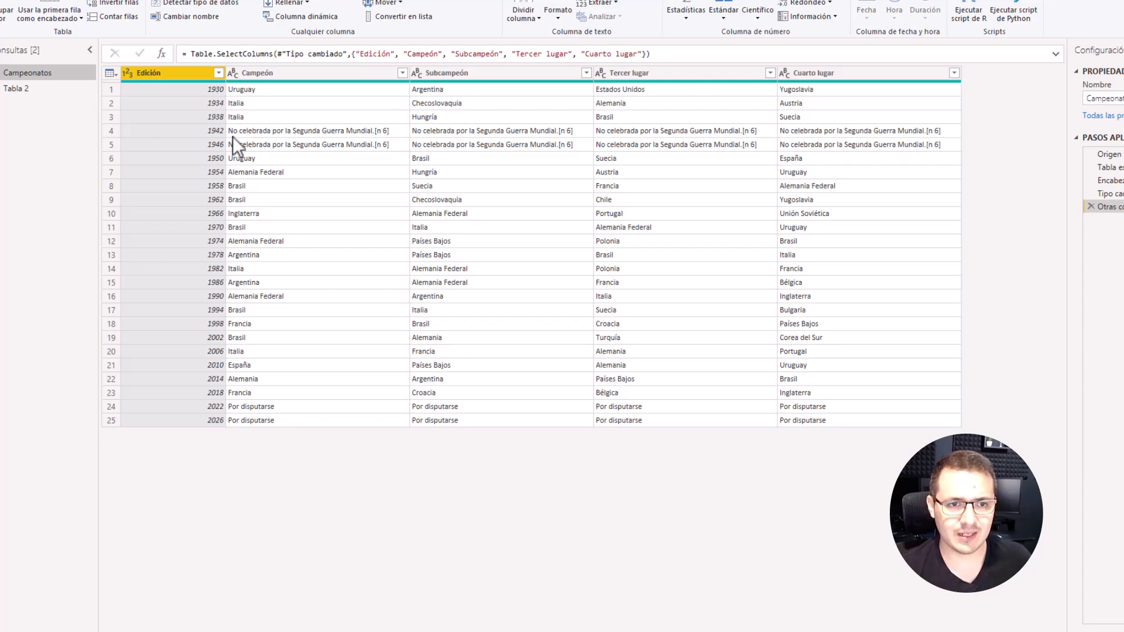
{"action": "left_click", "coordinate": [107, 131]}
{"action": "left_click", "coordinate": [111, 145]}
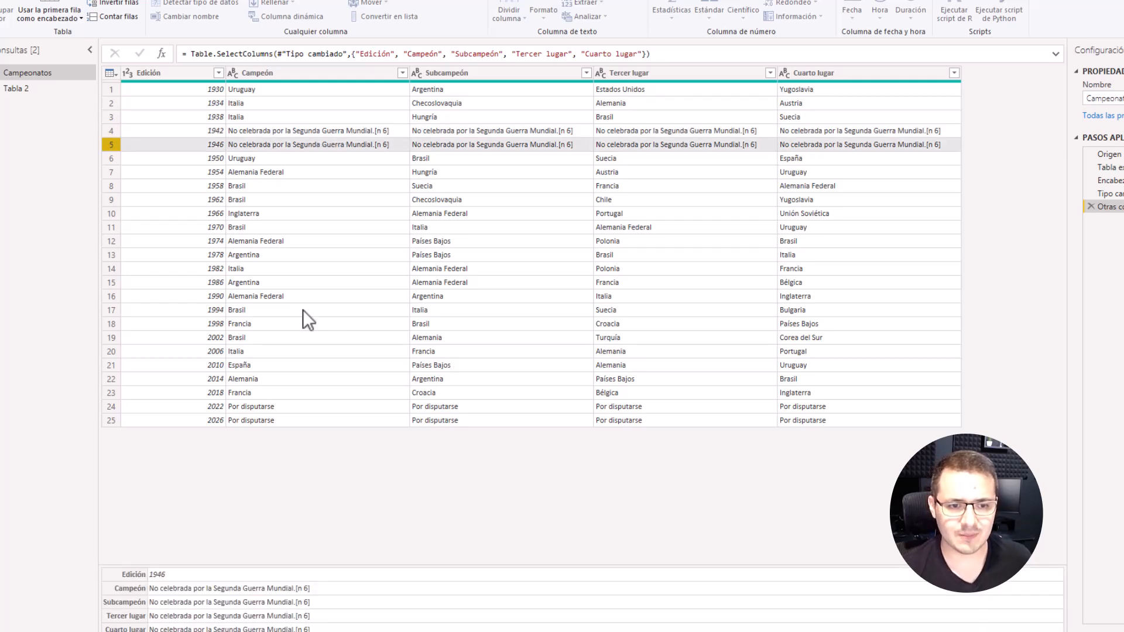
{"action": "left_click", "coordinate": [113, 410]}
{"action": "left_click", "coordinate": [112, 420]}
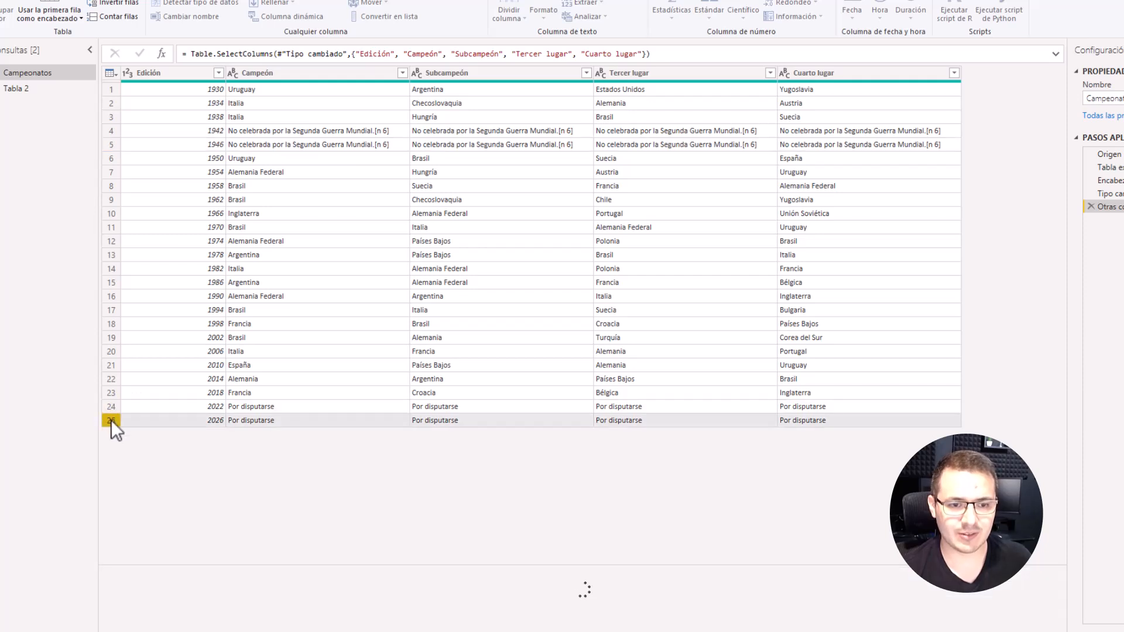
{"action": "left_click", "coordinate": [342, 404]}
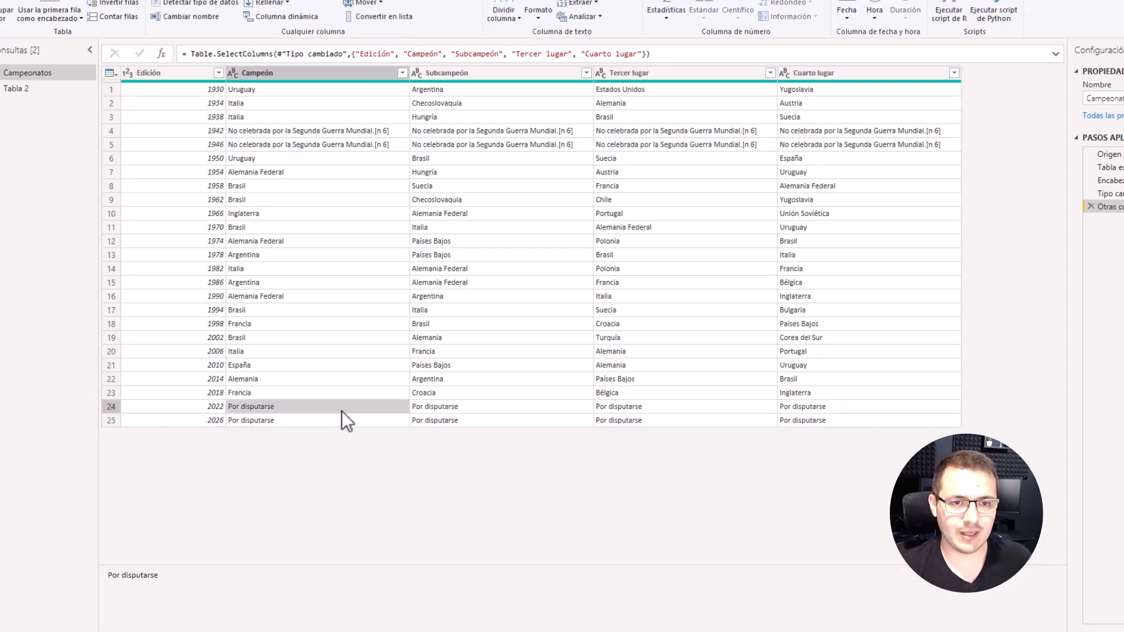
{"action": "left_click", "coordinate": [218, 75]}
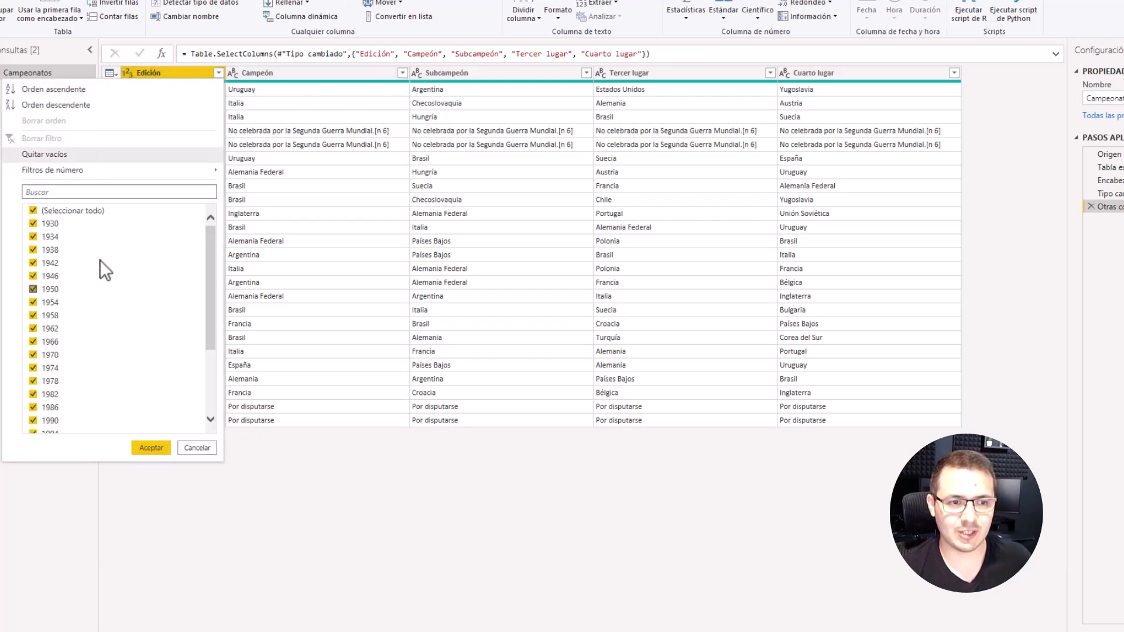
{"action": "left_click", "coordinate": [209, 451]}
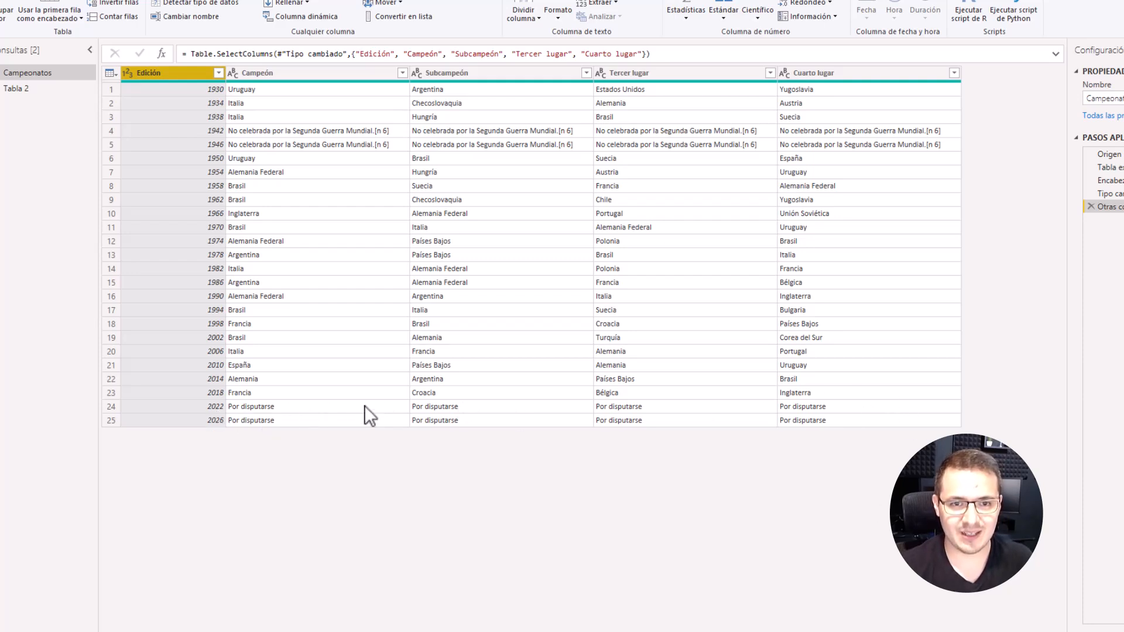
Step: Filter the Campeón column to exclude "No celebrada por la Segunda Guerra Mundial.[n 6]" and "Por disputarse"
{"action": "left_click", "coordinate": [402, 73]}
{"action": "scroll", "coordinate": [368, 283], "scroll_direction": "down", "scroll_amount": 1}
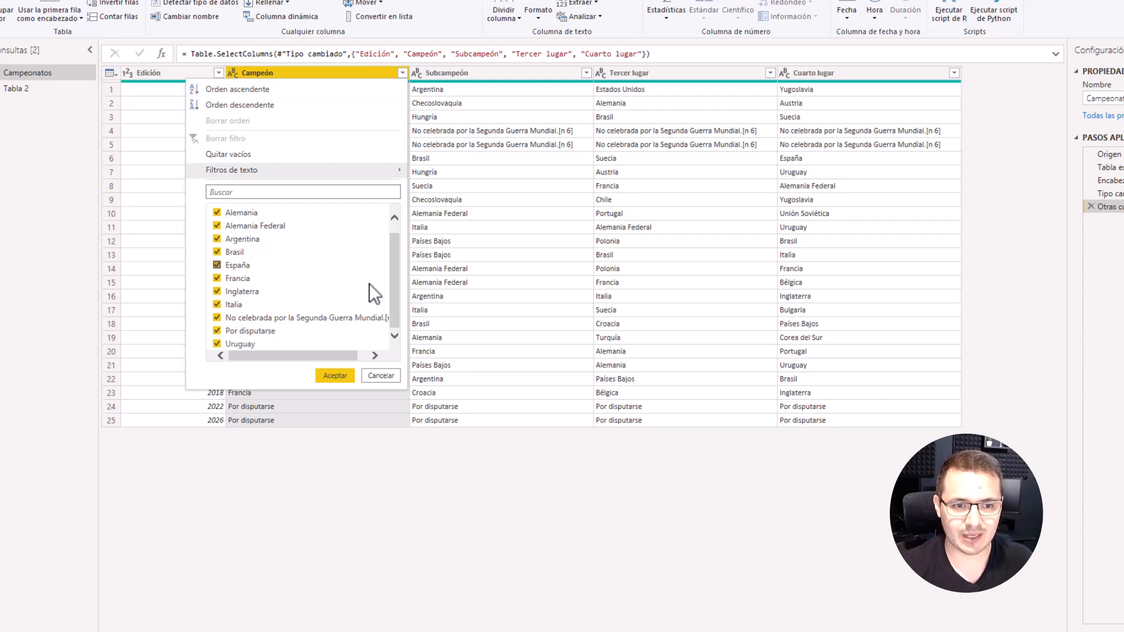
{"action": "left_click", "coordinate": [217, 317]}
{"action": "left_click", "coordinate": [216, 332]}
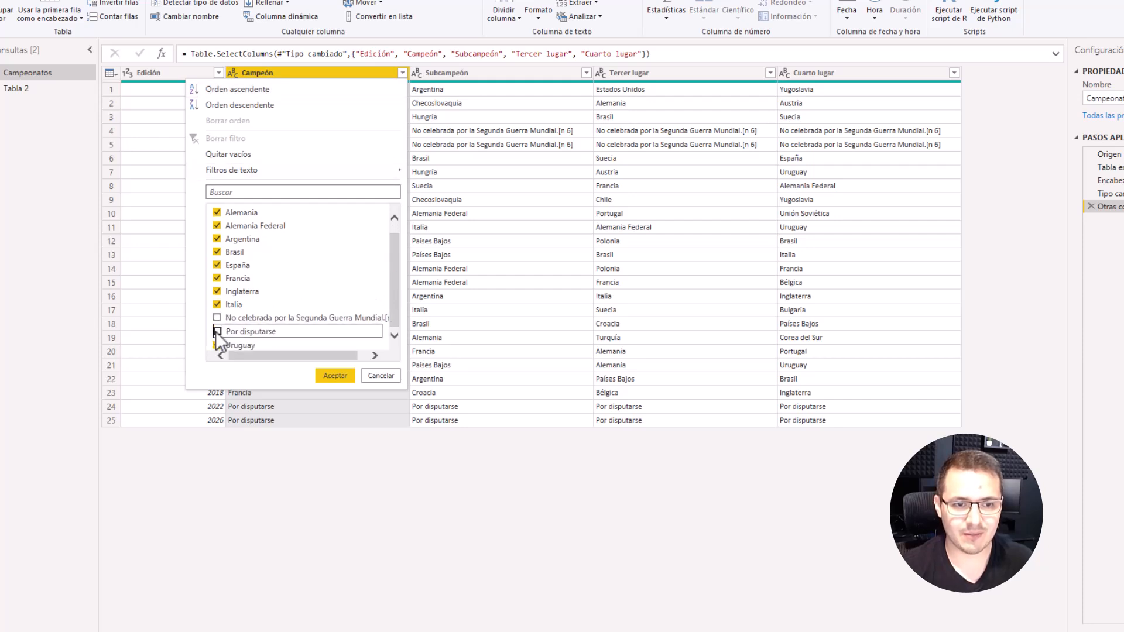
{"action": "left_click", "coordinate": [335, 376]}
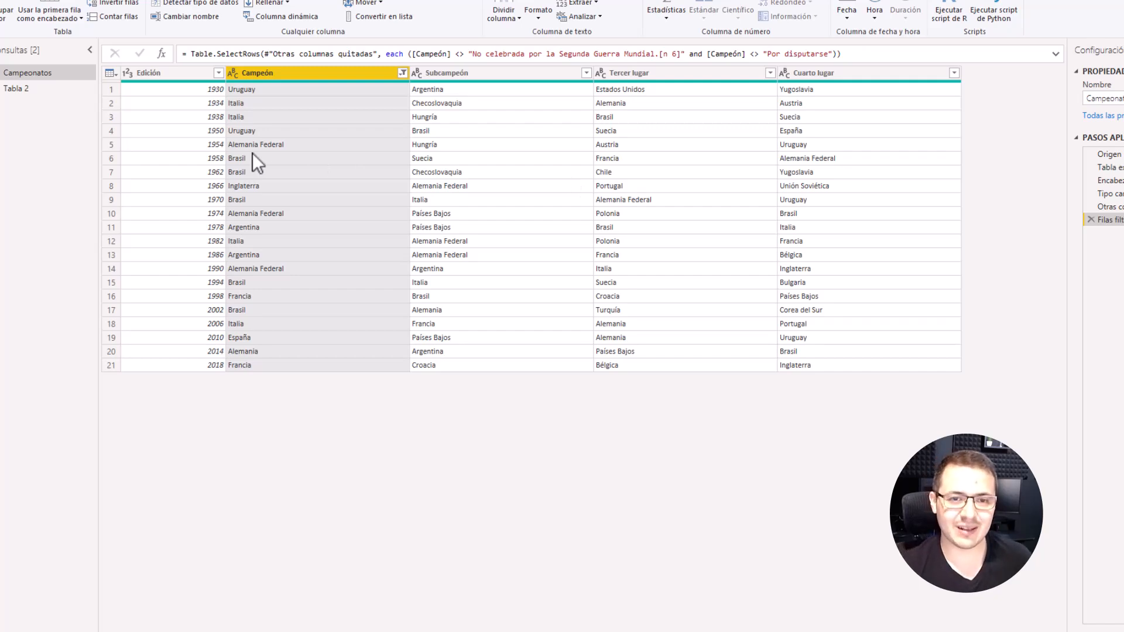
Step: Compare the placement columns in Tabla 2's earlier applied steps with the Campeón to Cuarto lugar columns of Campeonatos
{"action": "left_click", "coordinate": [33, 89]}
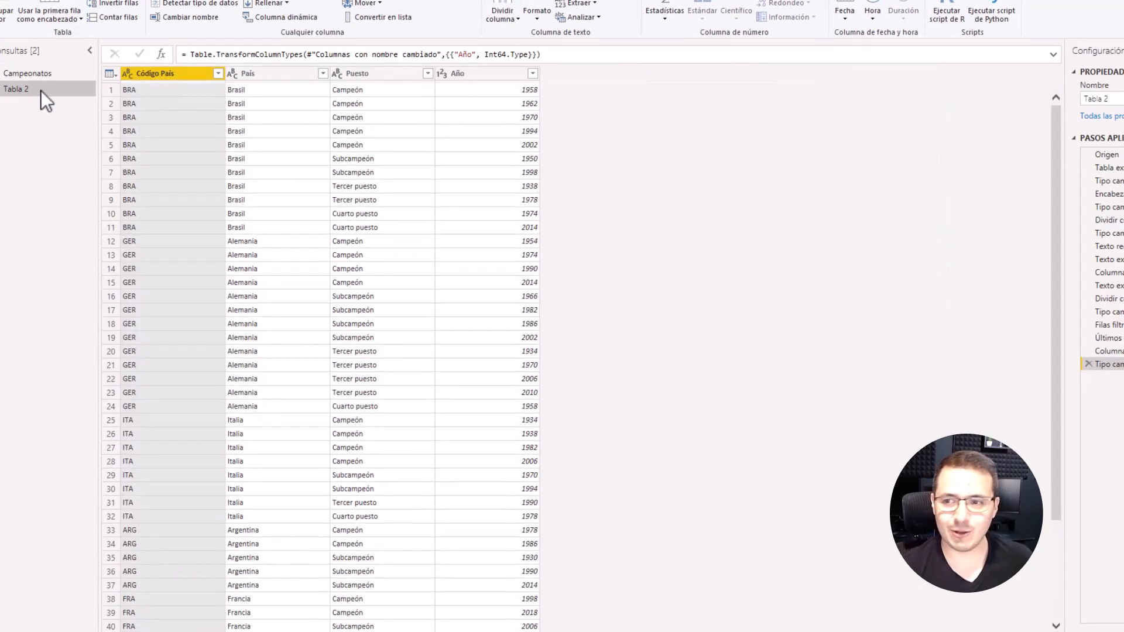
{"action": "left_click", "coordinate": [1070, 264]}
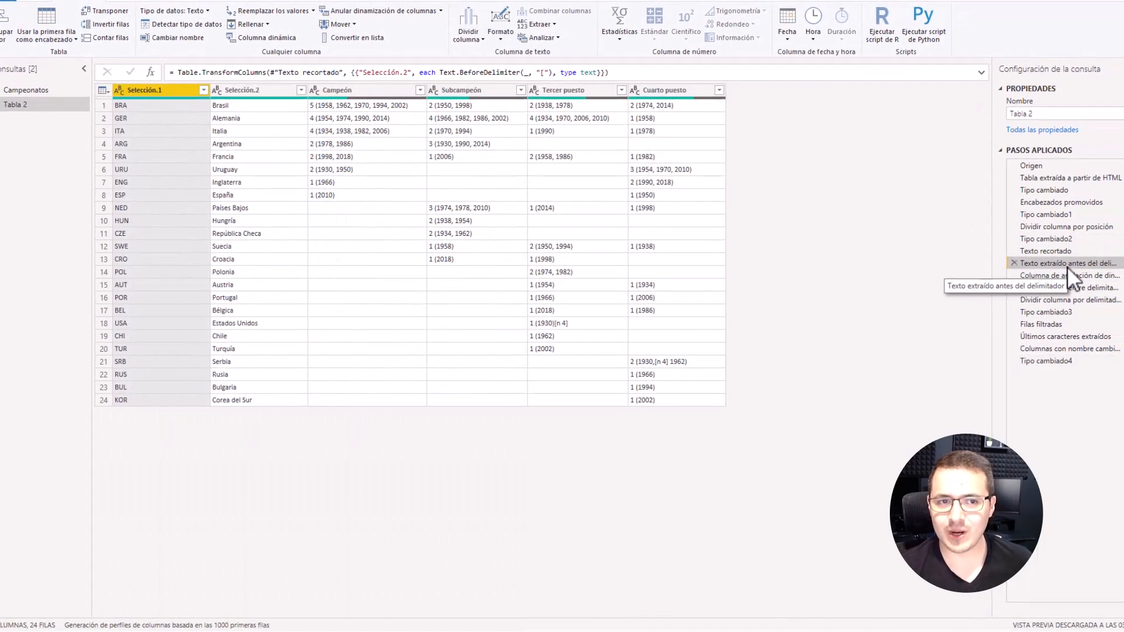
{"action": "left_click", "coordinate": [403, 83]}
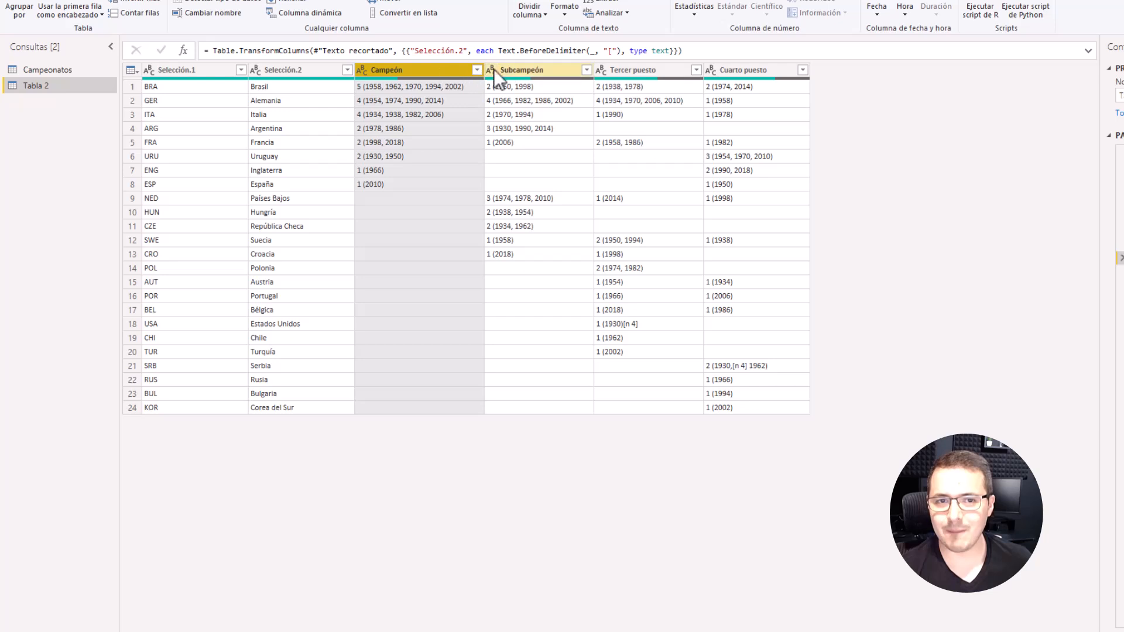
{"action": "left_click", "coordinate": [531, 82]}
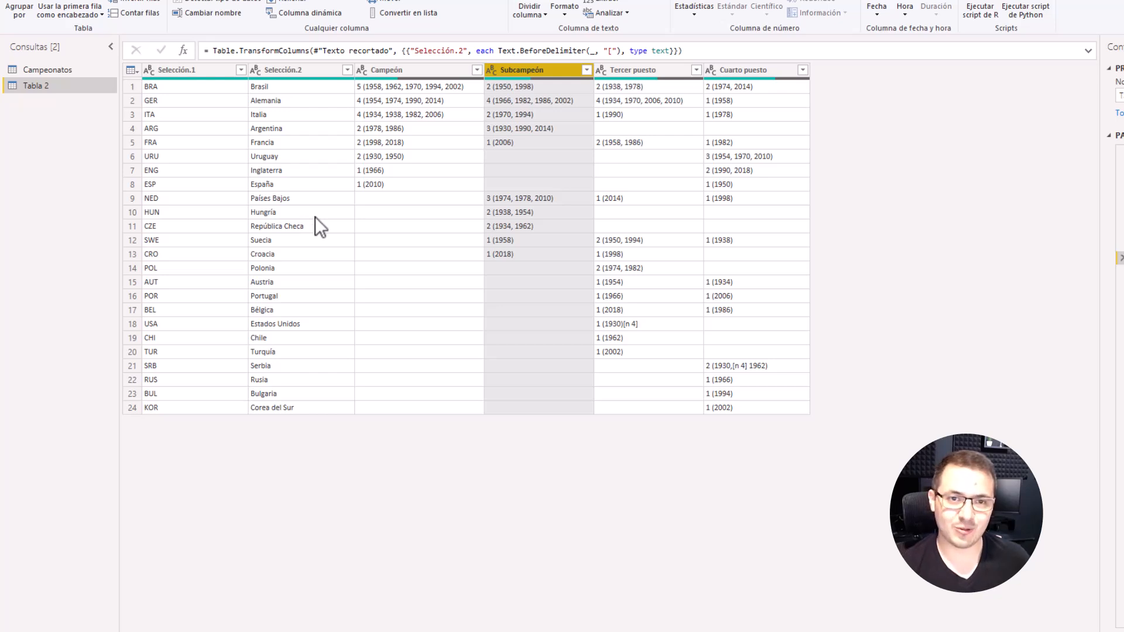
{"action": "left_click", "coordinate": [65, 70]}
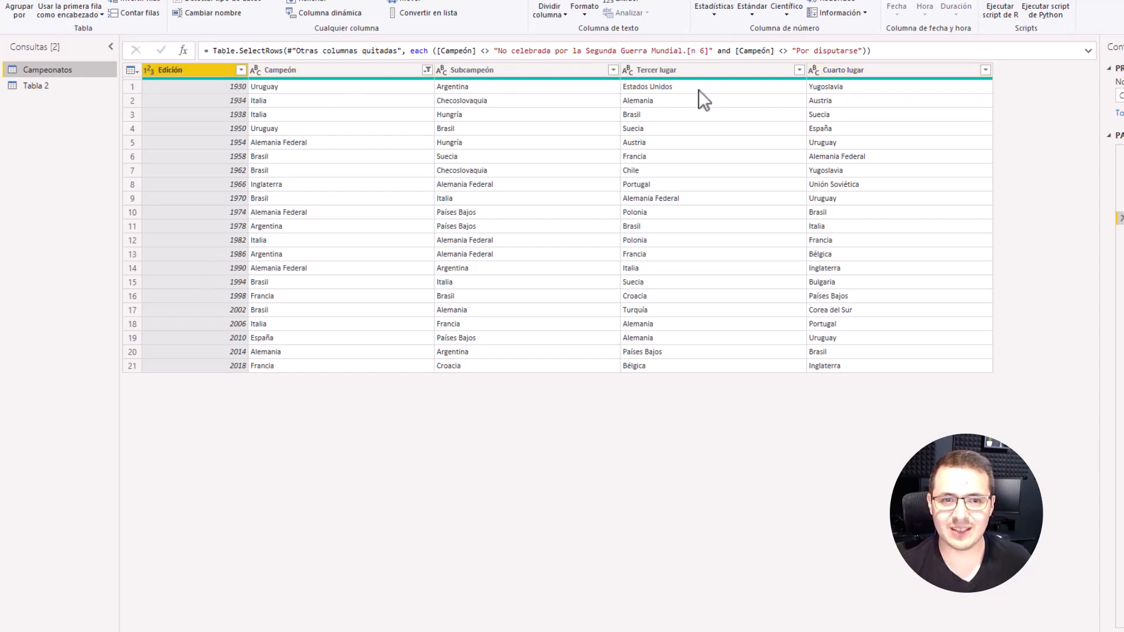
{"action": "left_click", "coordinate": [354, 69]}
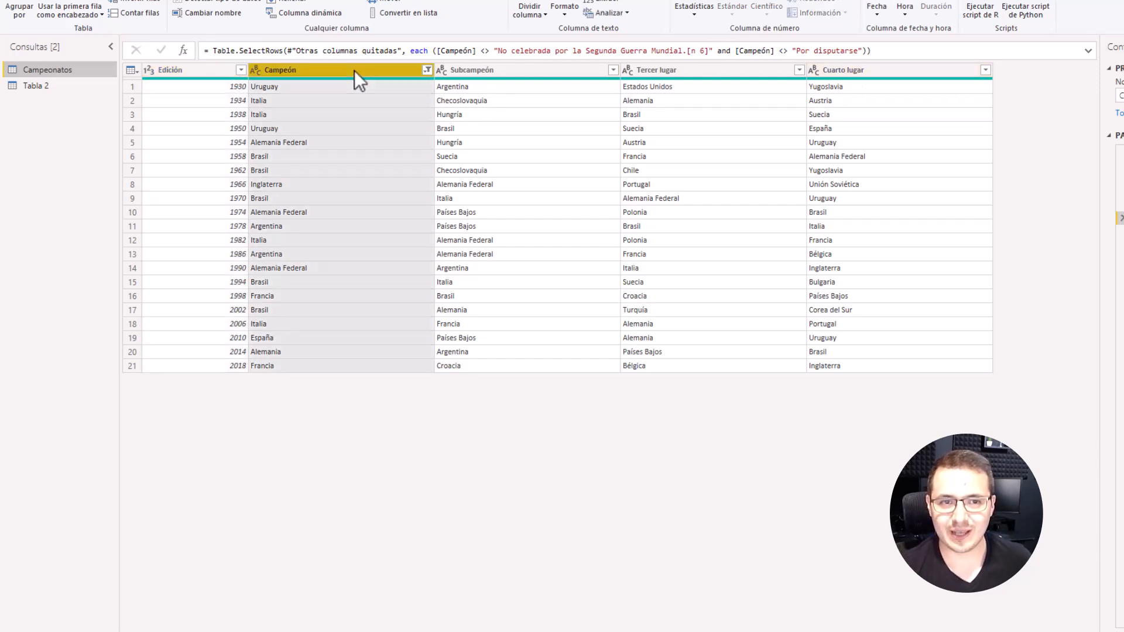
{"action": "left_click", "coordinate": [507, 69]}
{"action": "left_click", "coordinate": [661, 71]}
{"action": "left_click", "coordinate": [864, 70]}
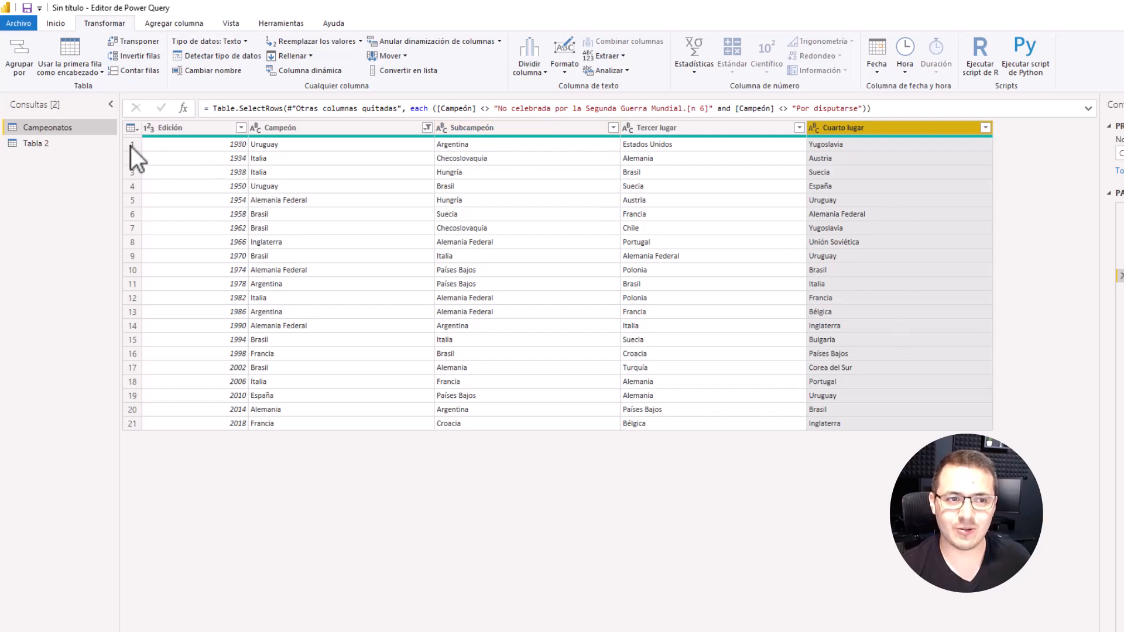
{"action": "left_click", "coordinate": [65, 142]}
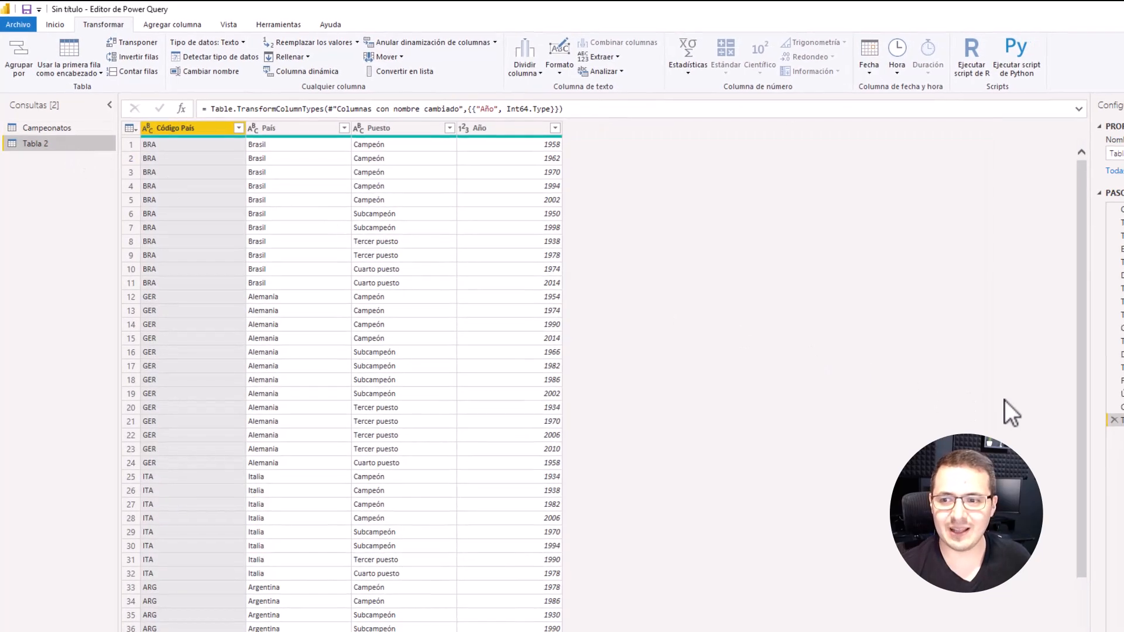
{"action": "left_click", "coordinate": [1062, 264]}
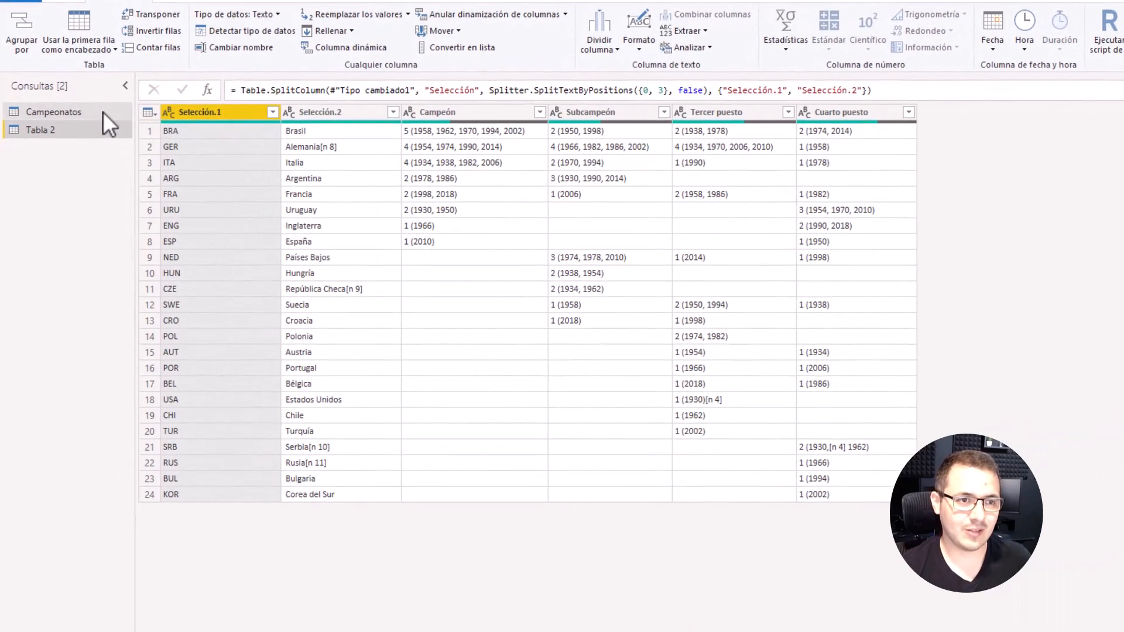
Step: Unpivot all columns other than Edición in the Campeonatos query
{"action": "left_click", "coordinate": [103, 111]}
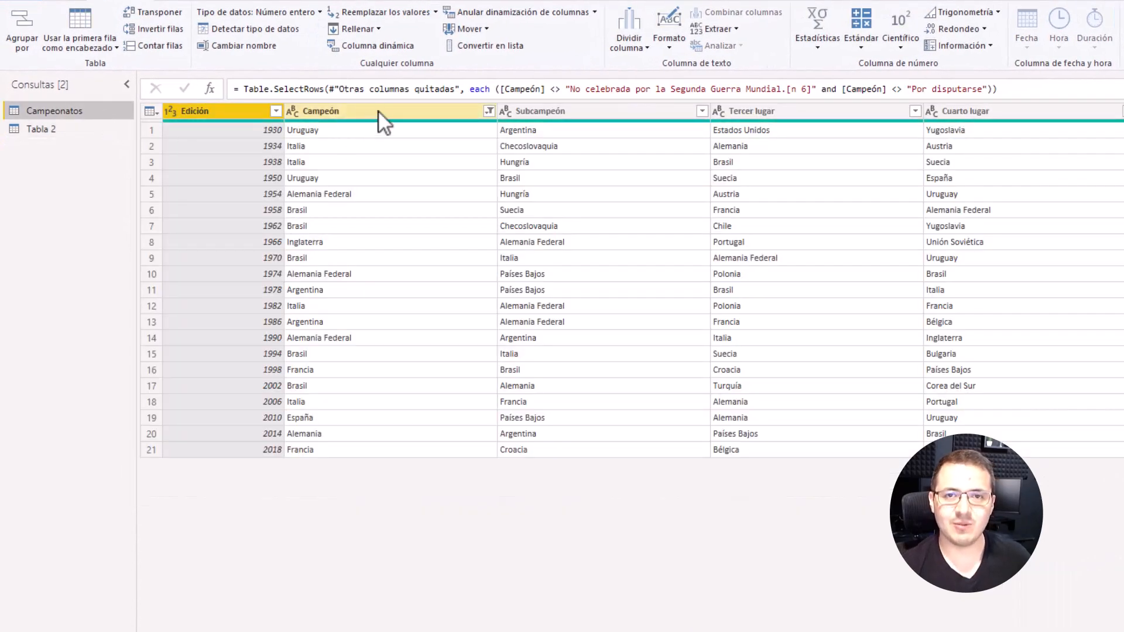
{"action": "right_click", "coordinate": [234, 110]}
{"action": "left_click", "coordinate": [323, 105]}
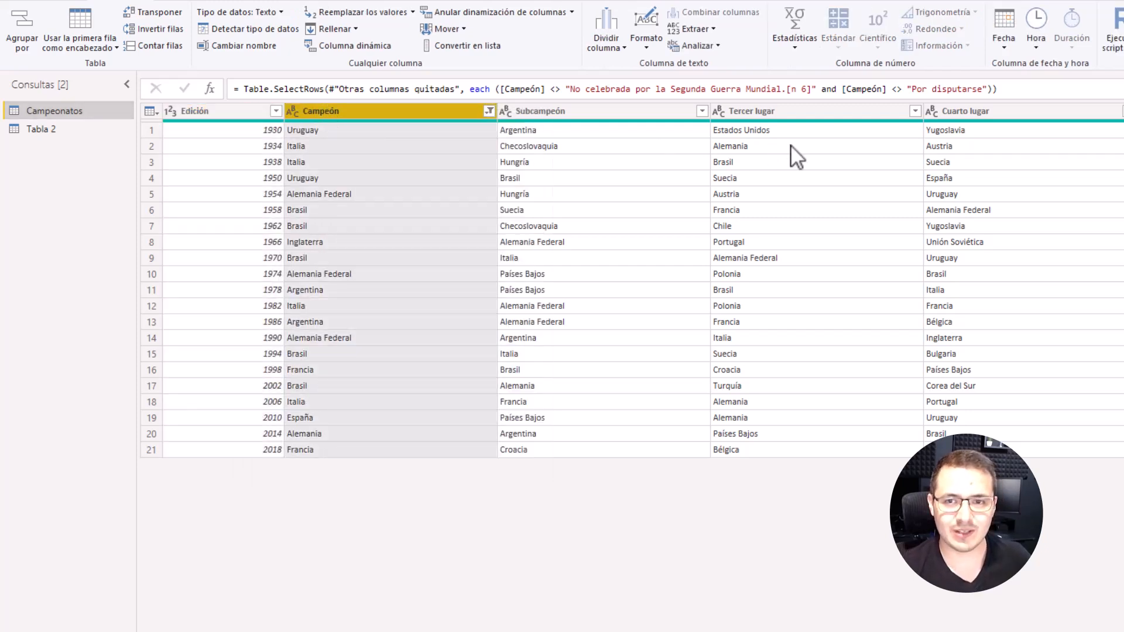
{"action": "left_click", "coordinate": [981, 110], "text": "shift"}
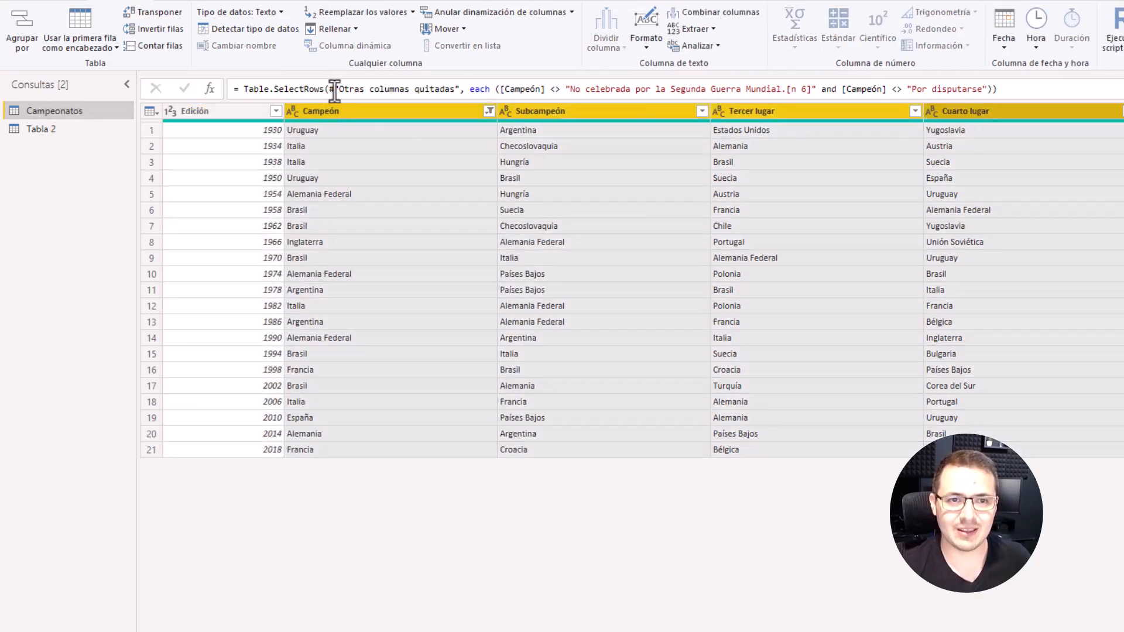
{"action": "left_click", "coordinate": [227, 112]}
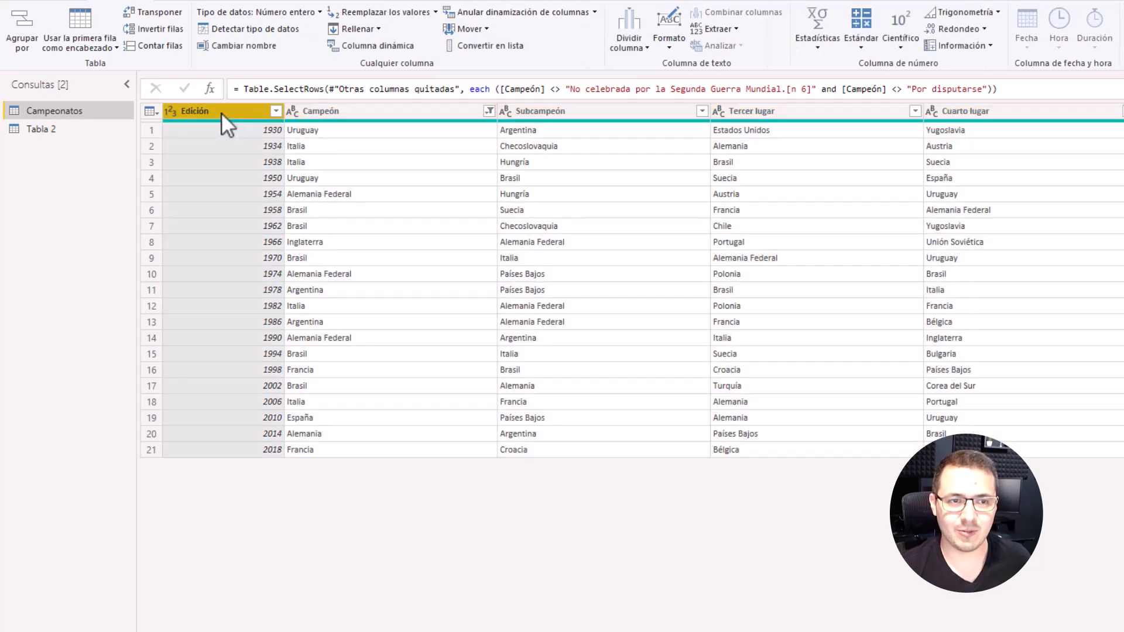
{"action": "right_click", "coordinate": [221, 113]}
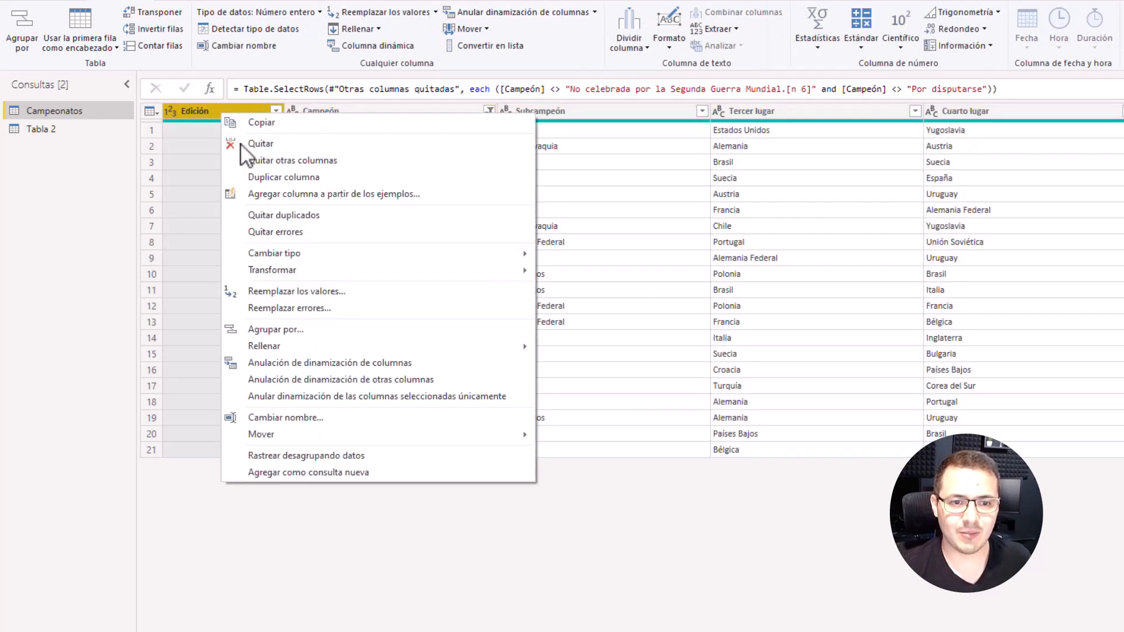
{"action": "left_click", "coordinate": [298, 375]}
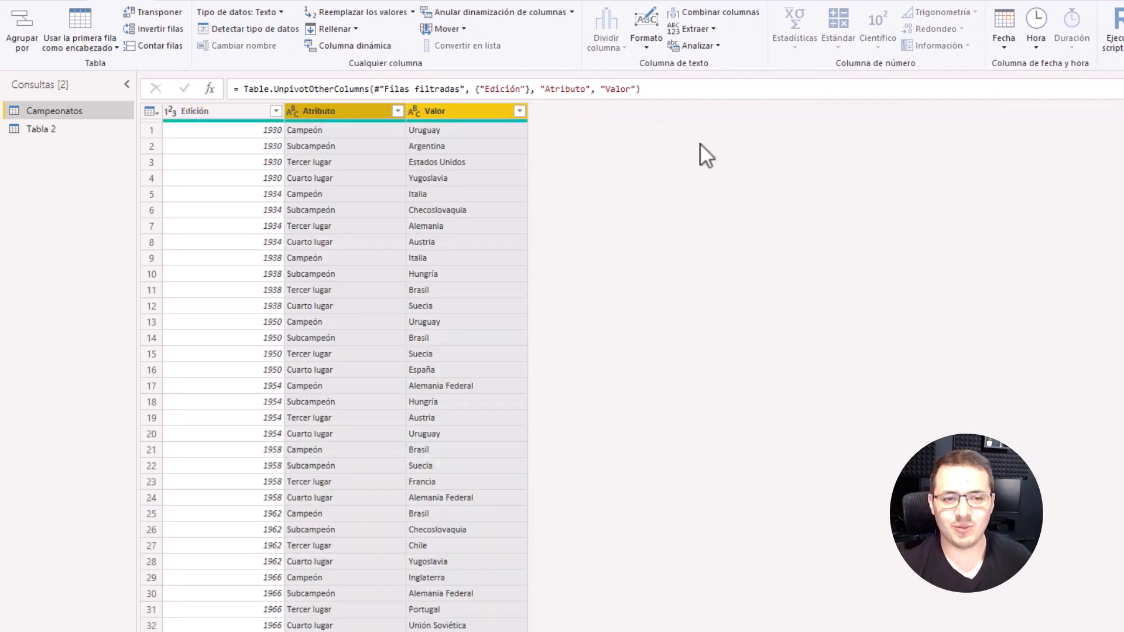
Step: Rename the Edición column of the unpivoted Campeonatos query to Año
{"action": "left_click", "coordinate": [334, 117]}
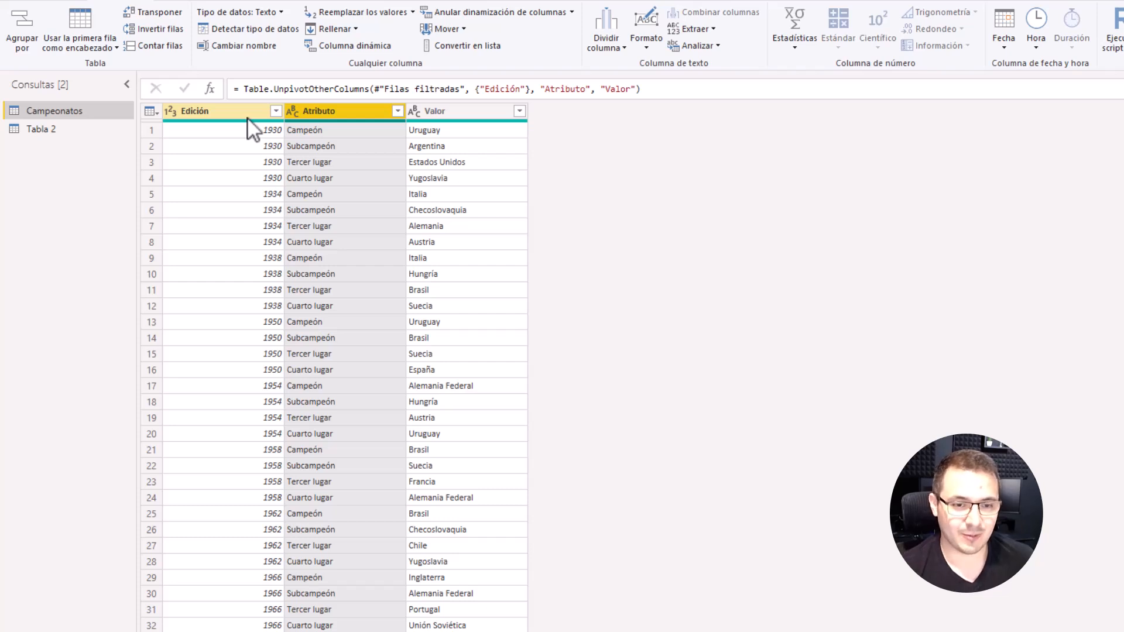
{"action": "scroll", "coordinate": [326, 212], "scroll_direction": "down", "scroll_amount": 10}
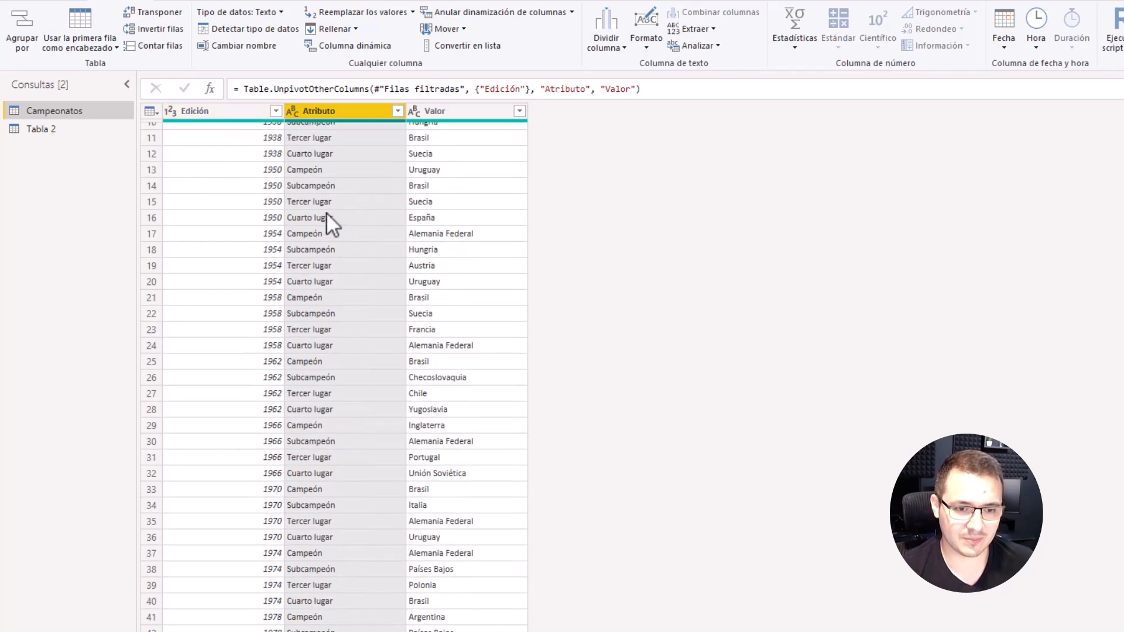
{"action": "scroll", "coordinate": [325, 212], "scroll_direction": "up", "scroll_amount": 10}
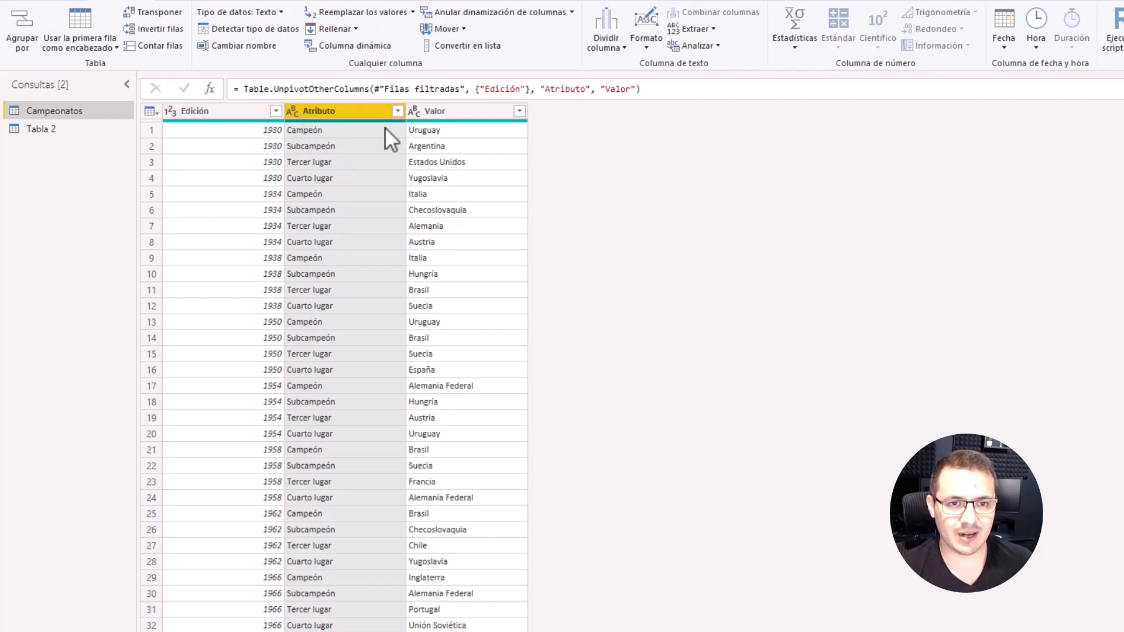
{"action": "double_click", "coordinate": [227, 110]}
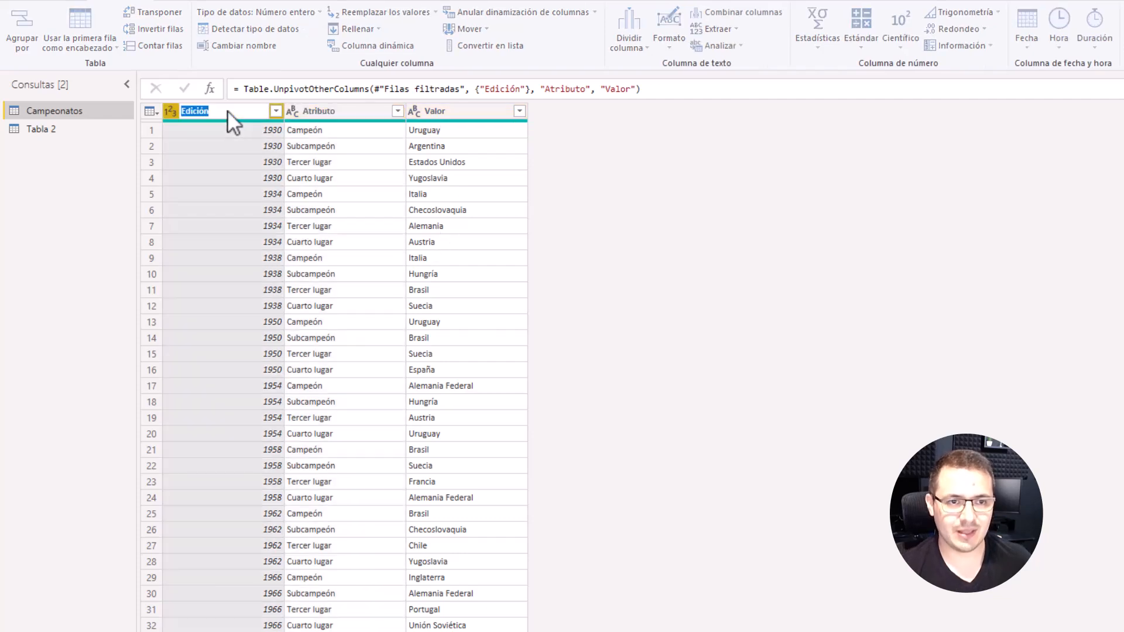
{"action": "type", "text": "Año"}
{"action": "key", "text": "Return"}
Step: Rename the Atributo column to Puesto and the Valor column to País in Campeonatos
{"action": "double_click", "coordinate": [319, 111]}
{"action": "type", "text": "P"}
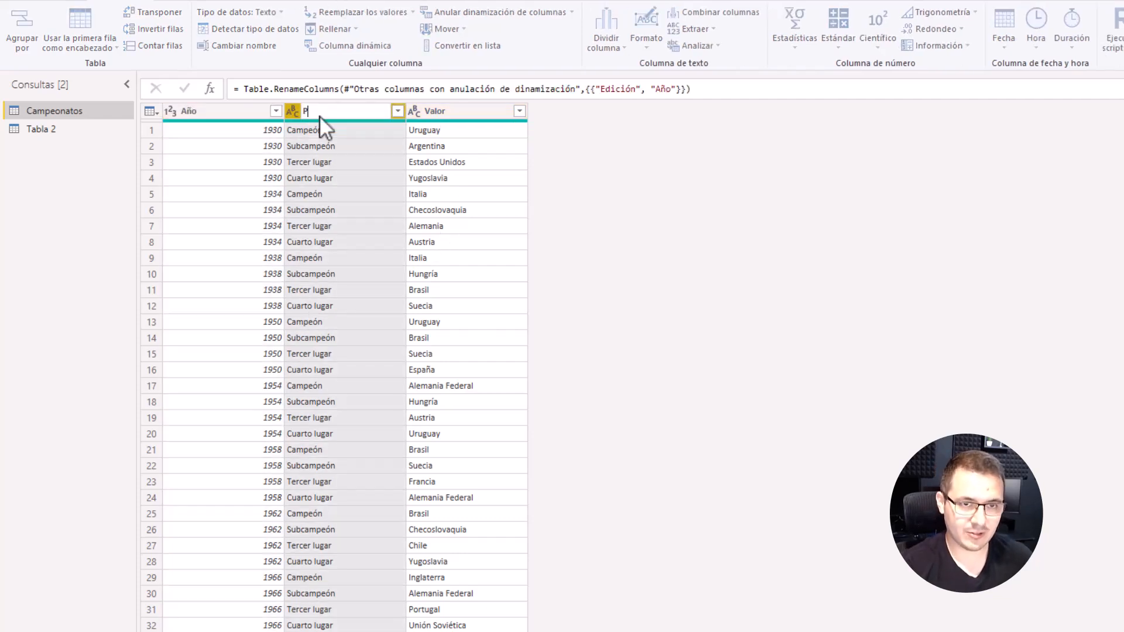
{"action": "type", "text": "uesto"}
{"action": "key", "text": "Return"}
{"action": "double_click", "coordinate": [430, 111]}
{"action": "type", "text": "P"}
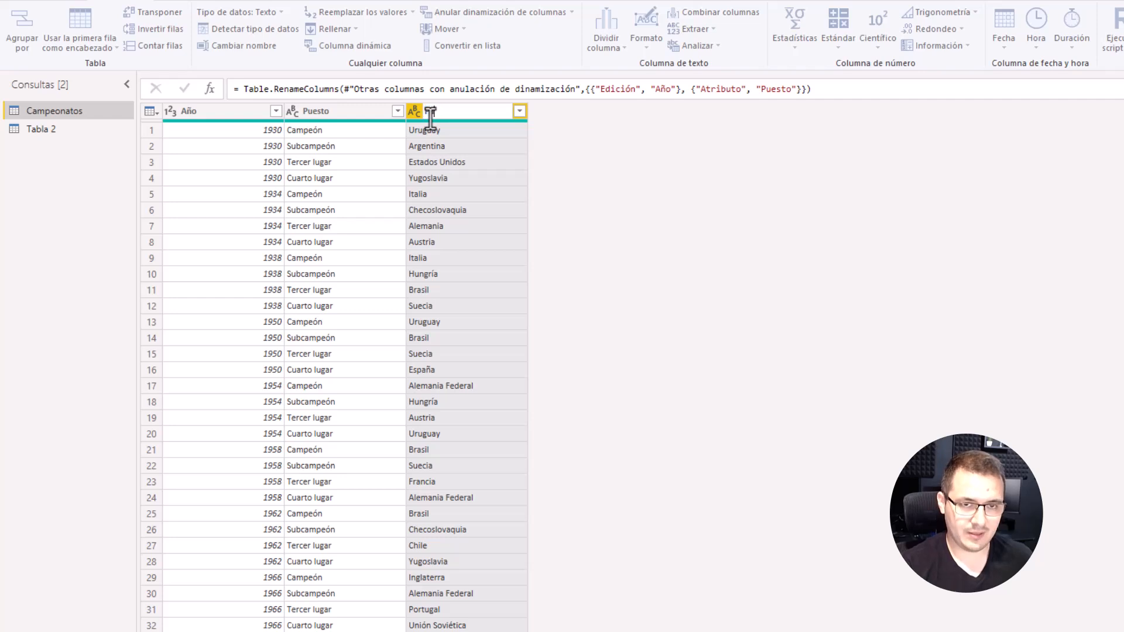
{"action": "type", "text": "aís"}
{"action": "key", "text": "Return"}
Step: Review the reshaped Campeonatos rows and compare the row and column counts with those of Tabla 2
{"action": "left_click", "coordinate": [64, 130]}
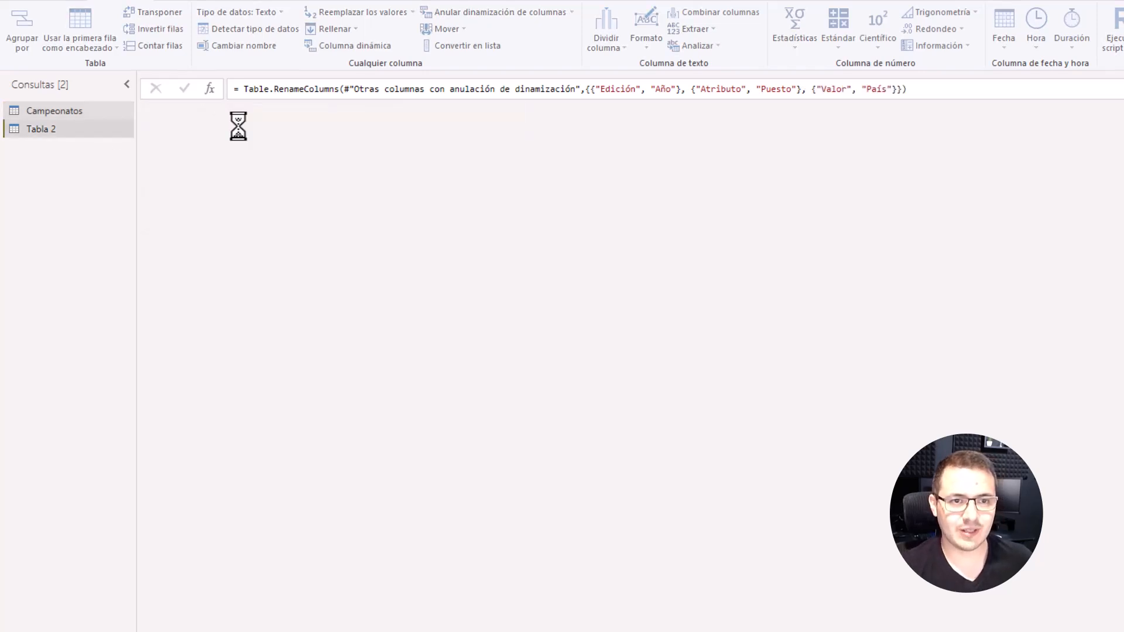
{"action": "left_click", "coordinate": [89, 110]}
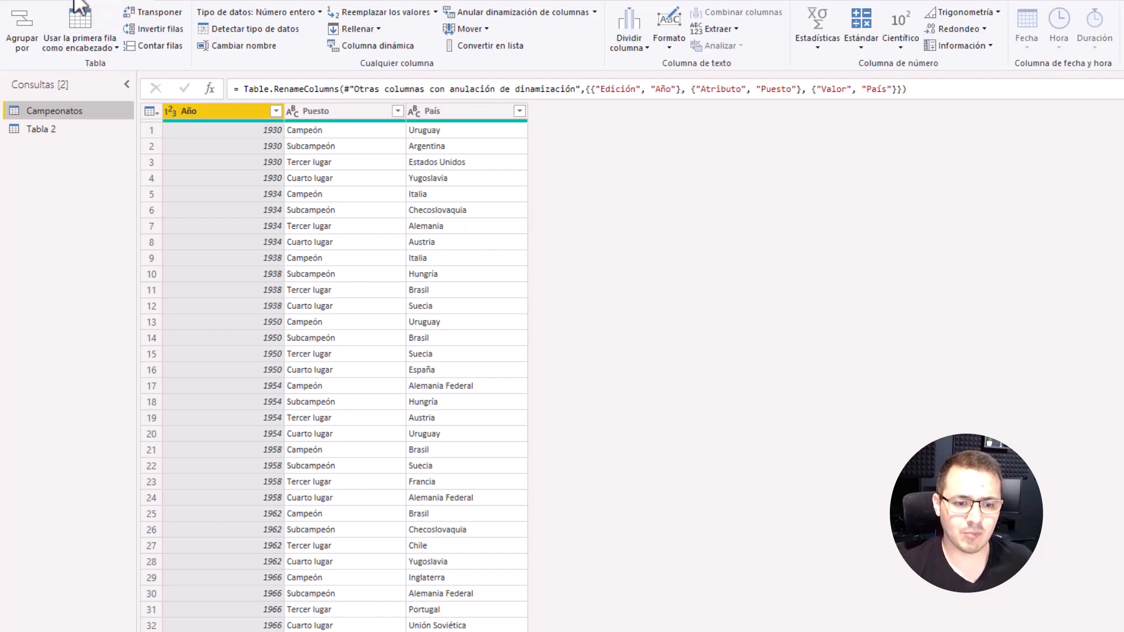
{"action": "scroll", "coordinate": [268, 266], "scroll_direction": "down", "scroll_amount": 14}
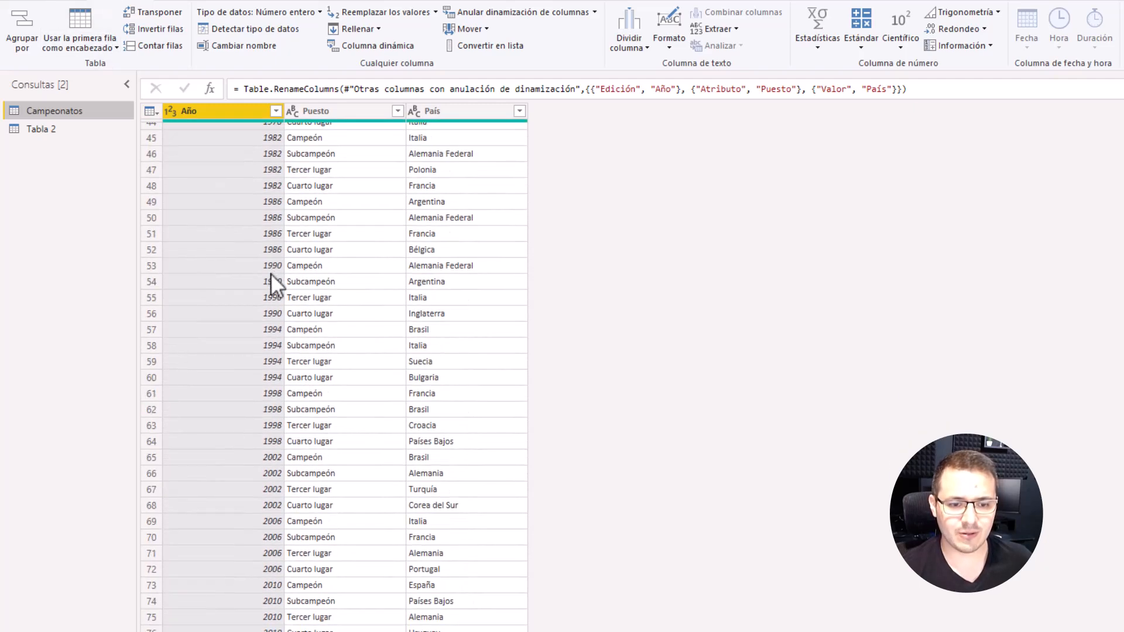
{"action": "scroll", "coordinate": [363, 490], "scroll_direction": "up", "scroll_amount": 14}
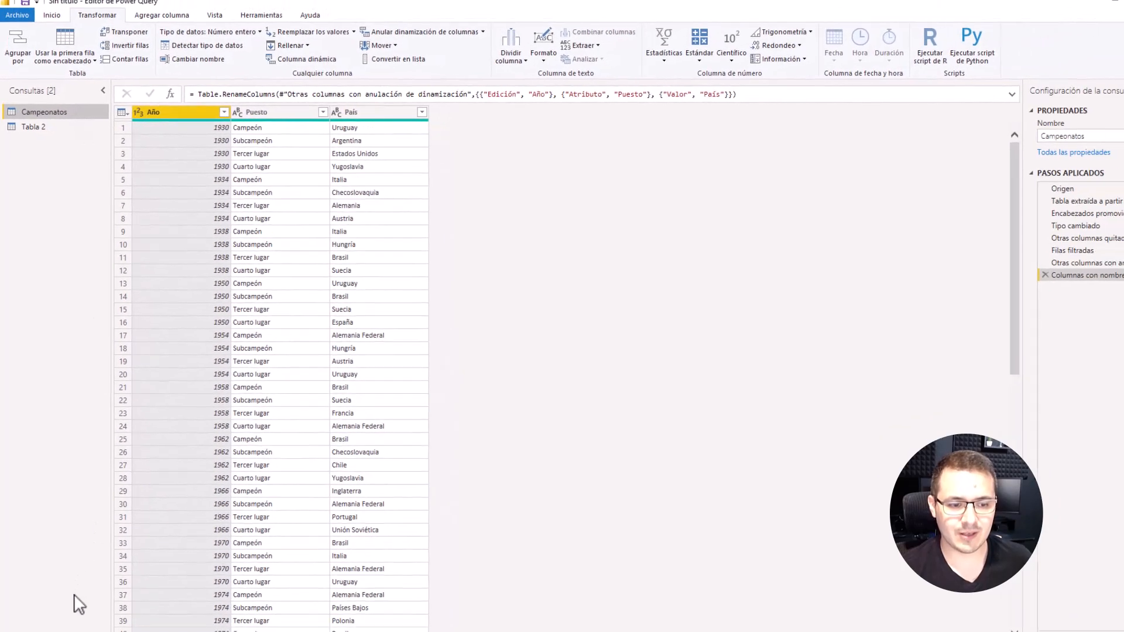
{"action": "left_click", "coordinate": [41, 139]}
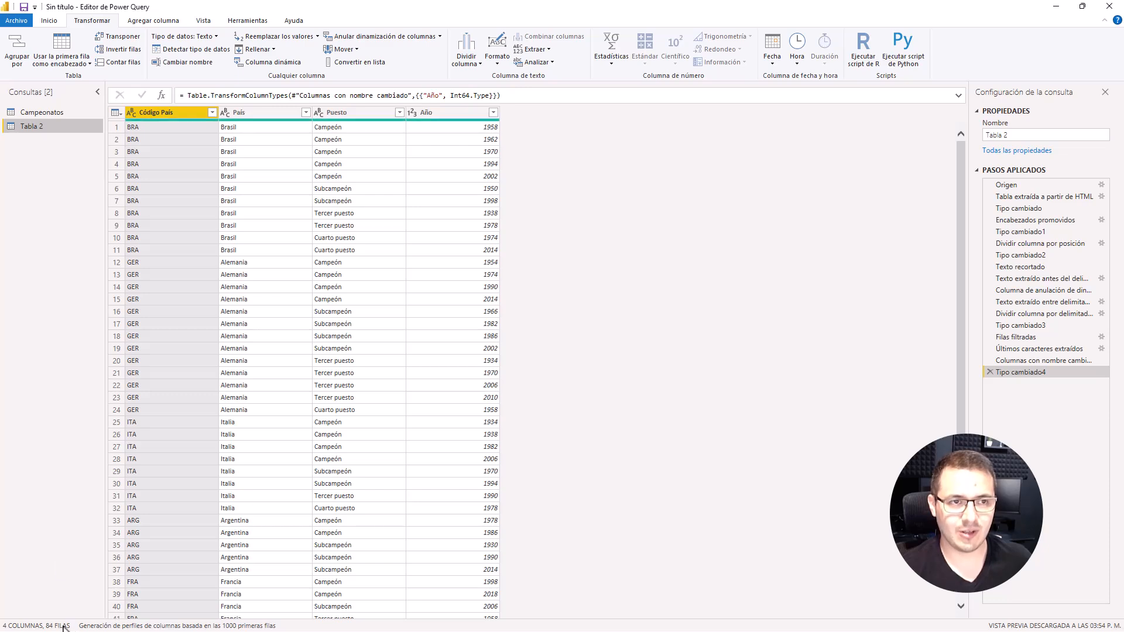
Step: Close Power Query, apply the changes to the report, and expand the fields of Campeonatos and Tabla 2
{"action": "left_click", "coordinate": [49, 21]}
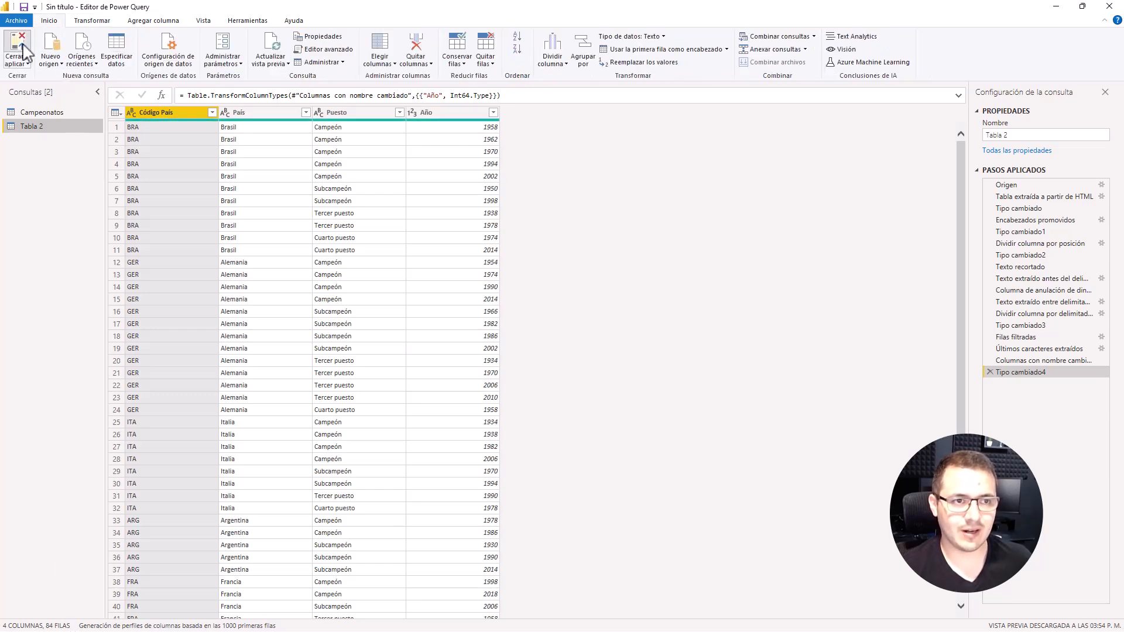
{"action": "key", "text": "alt+Tab"}
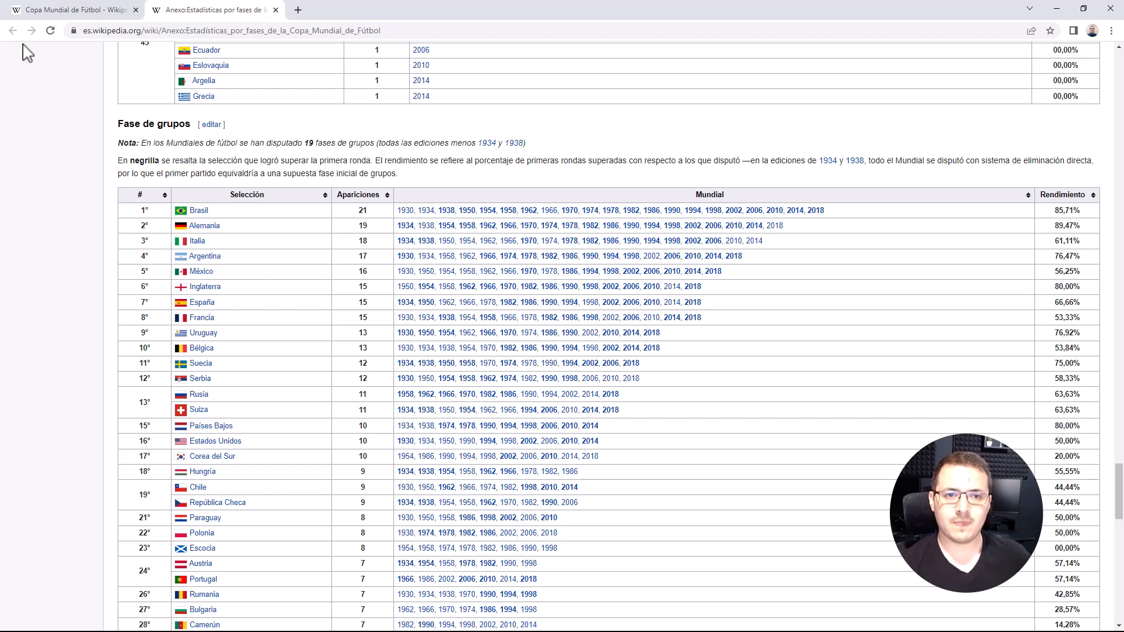
{"action": "key", "text": "alt+Tab"}
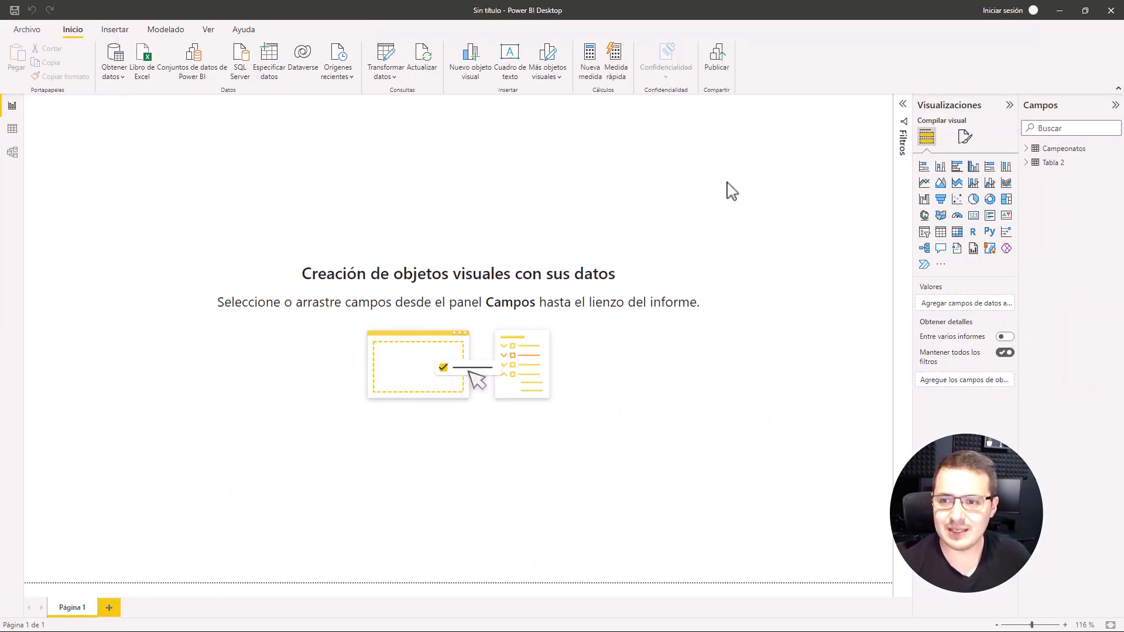
{"action": "left_click", "coordinate": [1028, 149]}
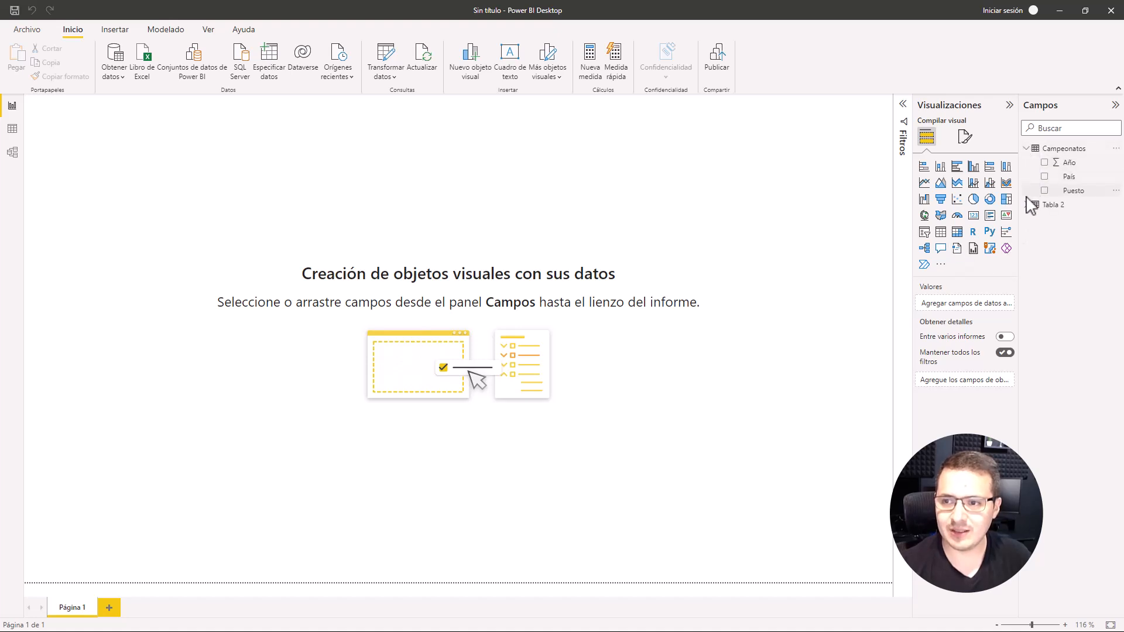
{"action": "left_click", "coordinate": [1029, 205]}
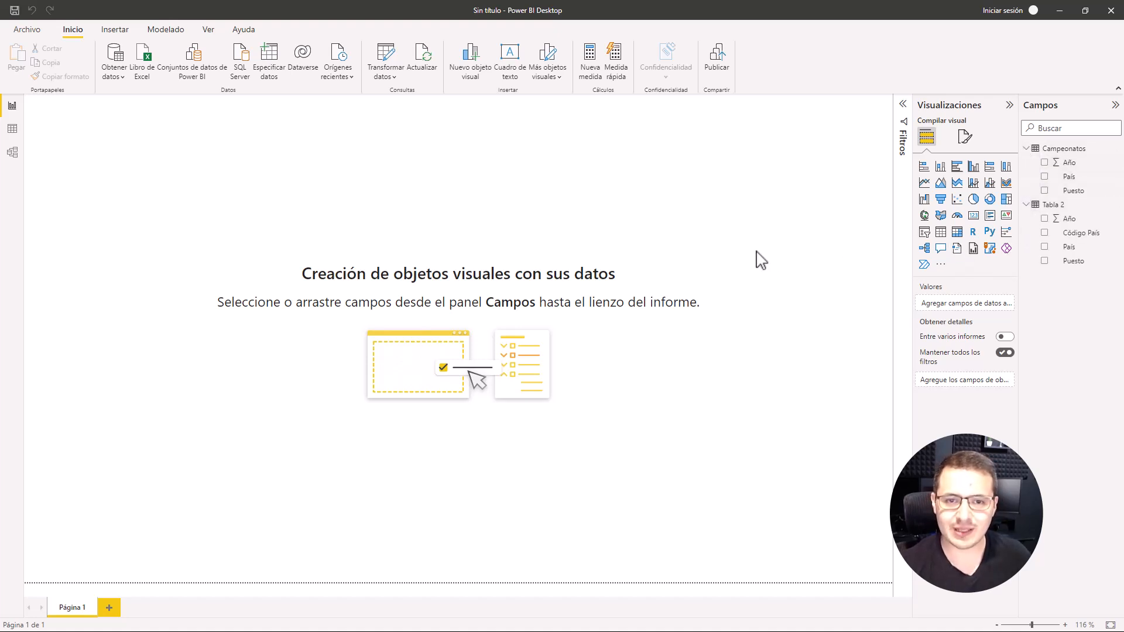
Step: Switch to the Copa Mundial de Fútbol page in Chrome and examine the years and title counts in the Palmarés table
{"action": "key", "text": "alt+Tab"}
{"action": "left_click", "coordinate": [71, 12]}
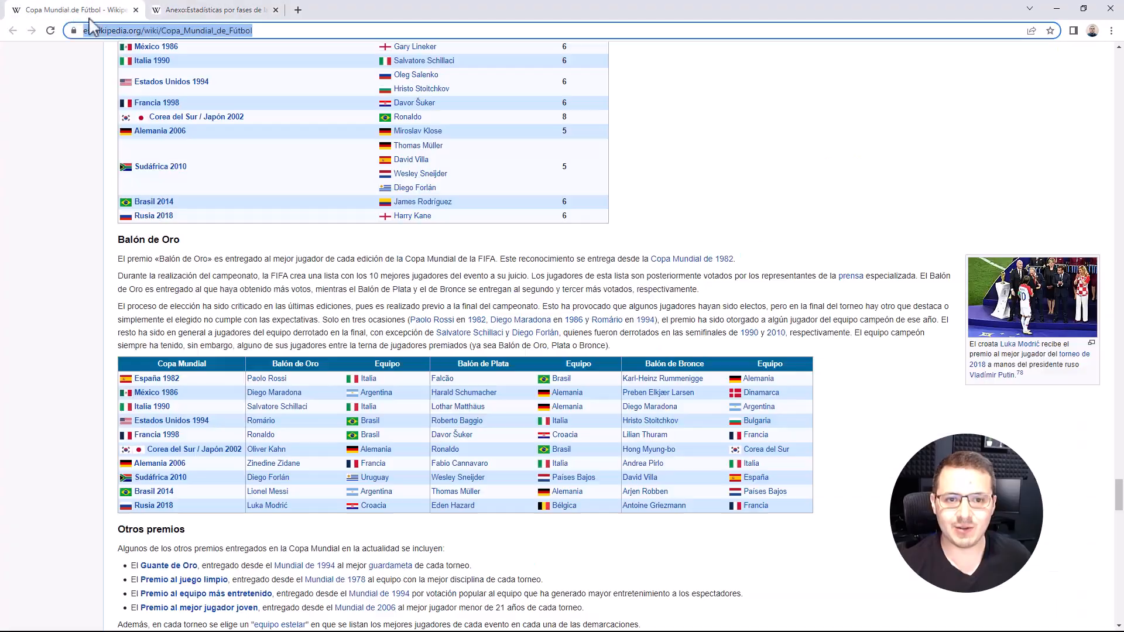
{"action": "scroll", "coordinate": [525, 211], "scroll_direction": "up", "scroll_amount": 7}
{"action": "scroll", "coordinate": [526, 211], "scroll_direction": "up", "scroll_amount": 20}
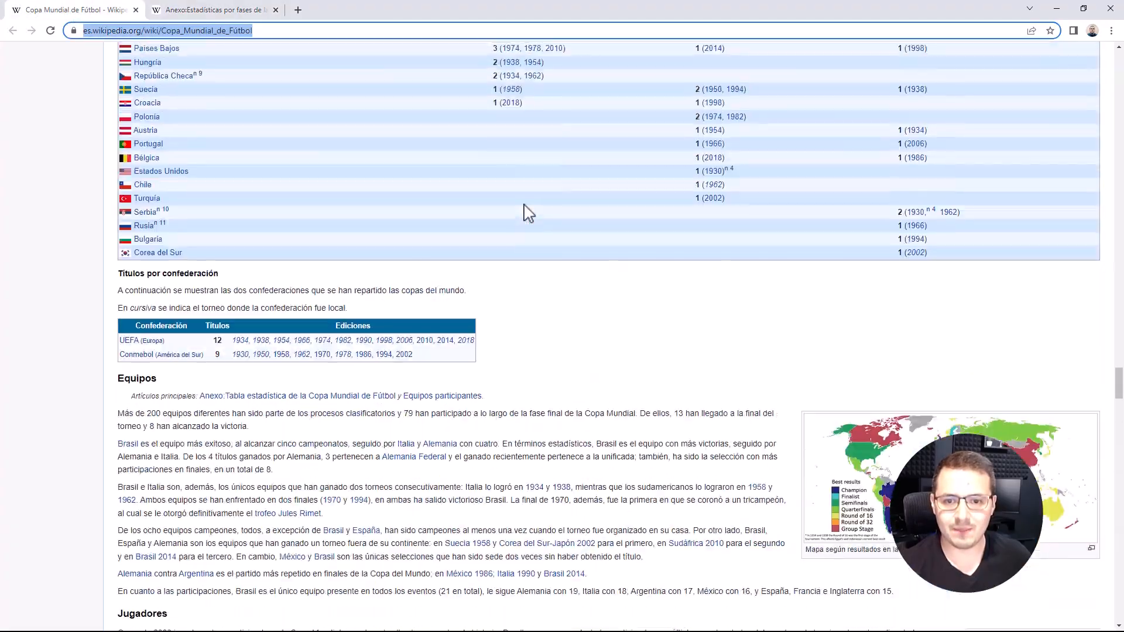
{"action": "scroll", "coordinate": [369, 228], "scroll_direction": "up", "scroll_amount": 5}
{"action": "scroll", "coordinate": [369, 228], "scroll_direction": "down", "scroll_amount": 6}
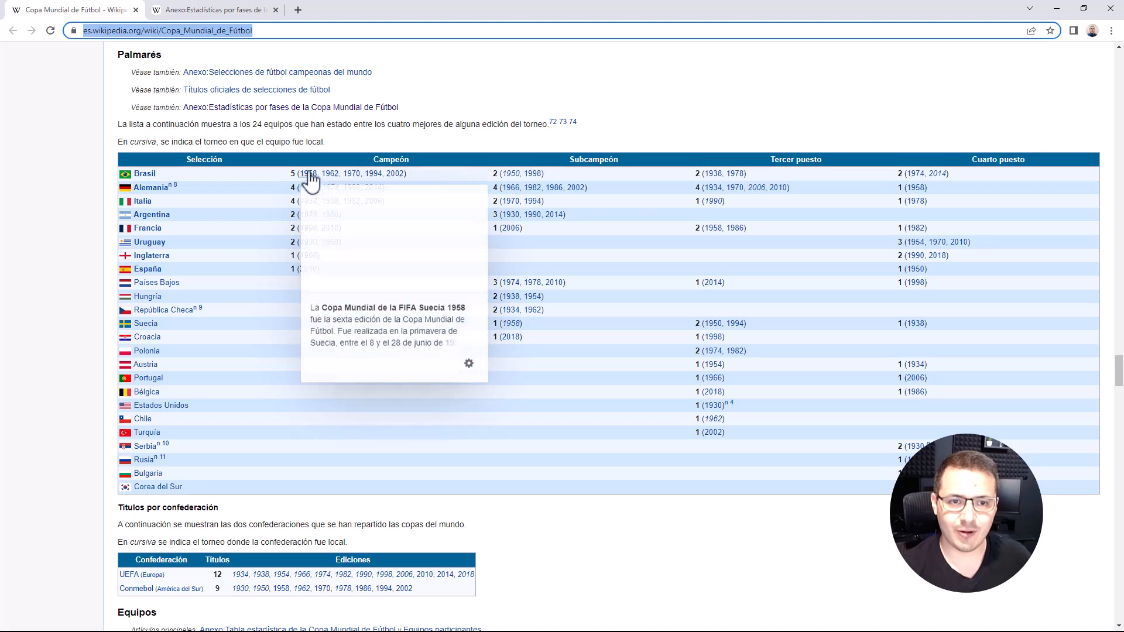
{"action": "mouse_move", "coordinate": [372, 178]}
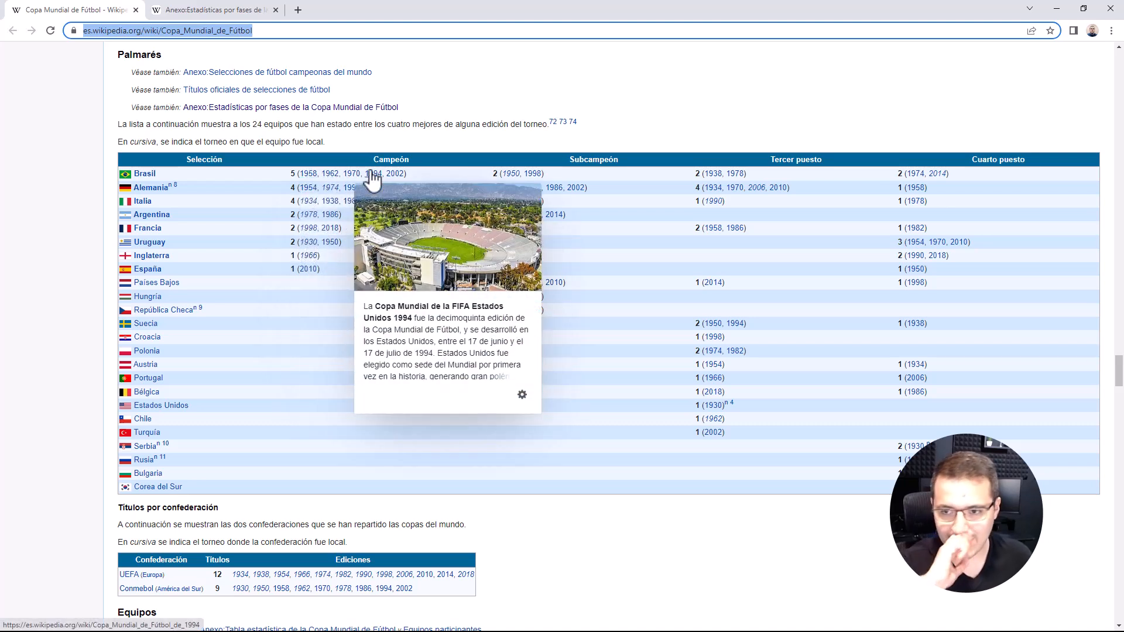
{"action": "key", "text": "super+Tab"}
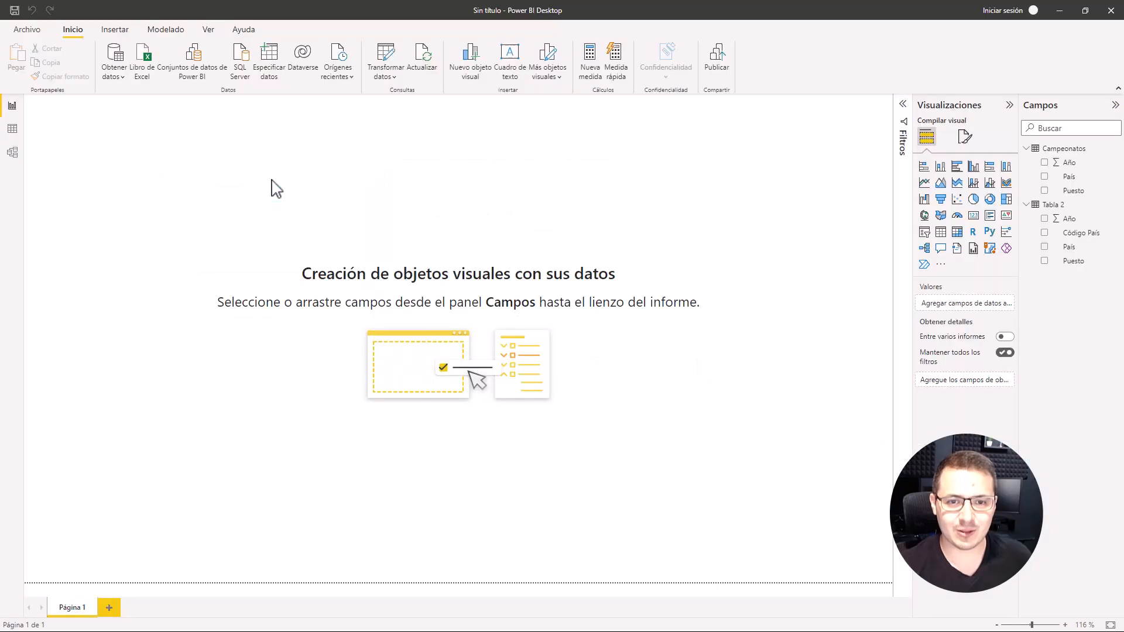
{"action": "key", "text": "alt+Tab"}
{"action": "left_click", "coordinate": [294, 173]}
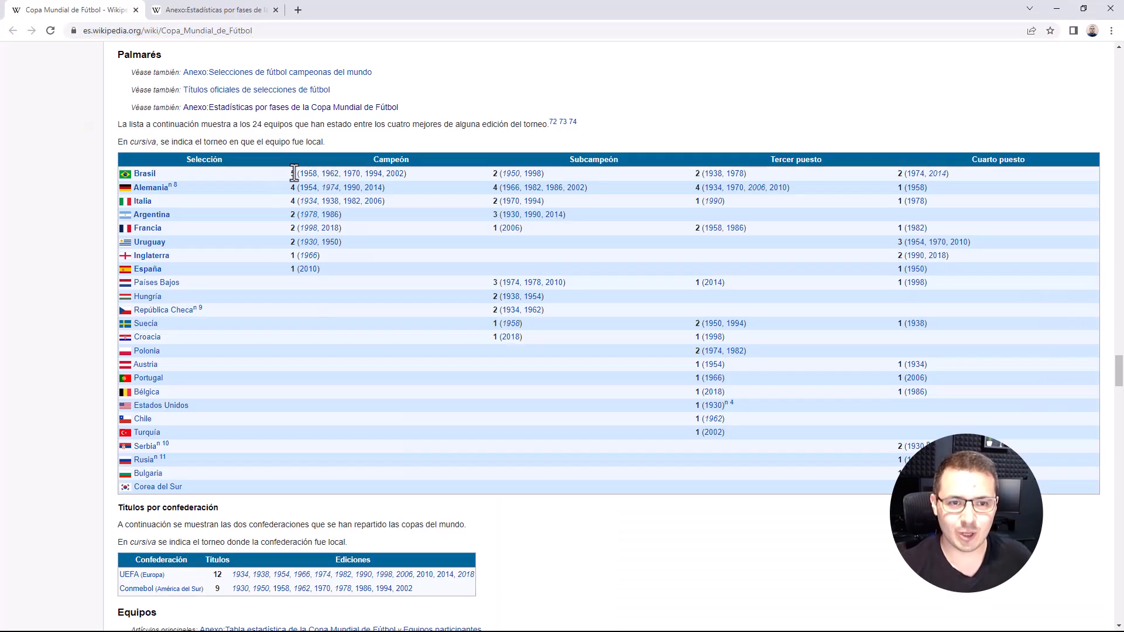
Step: Switch to Power BI Desktop, insert a matrix visual on the report page and enlarge it across the canvas
{"action": "key", "text": "alt+Tab"}
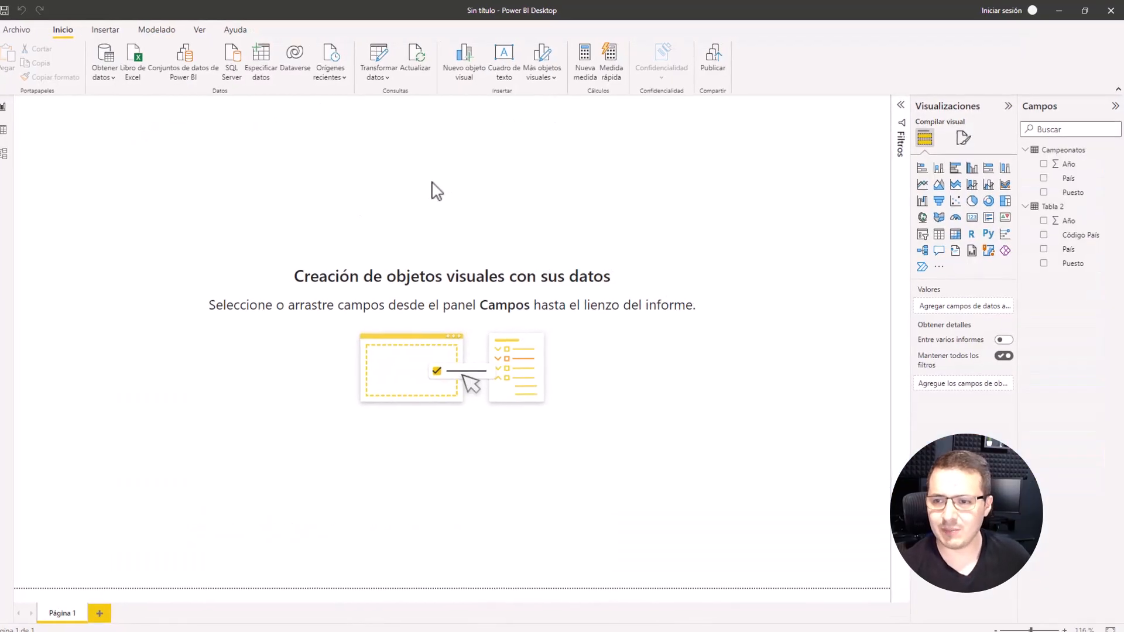
{"action": "left_click", "coordinate": [956, 234]}
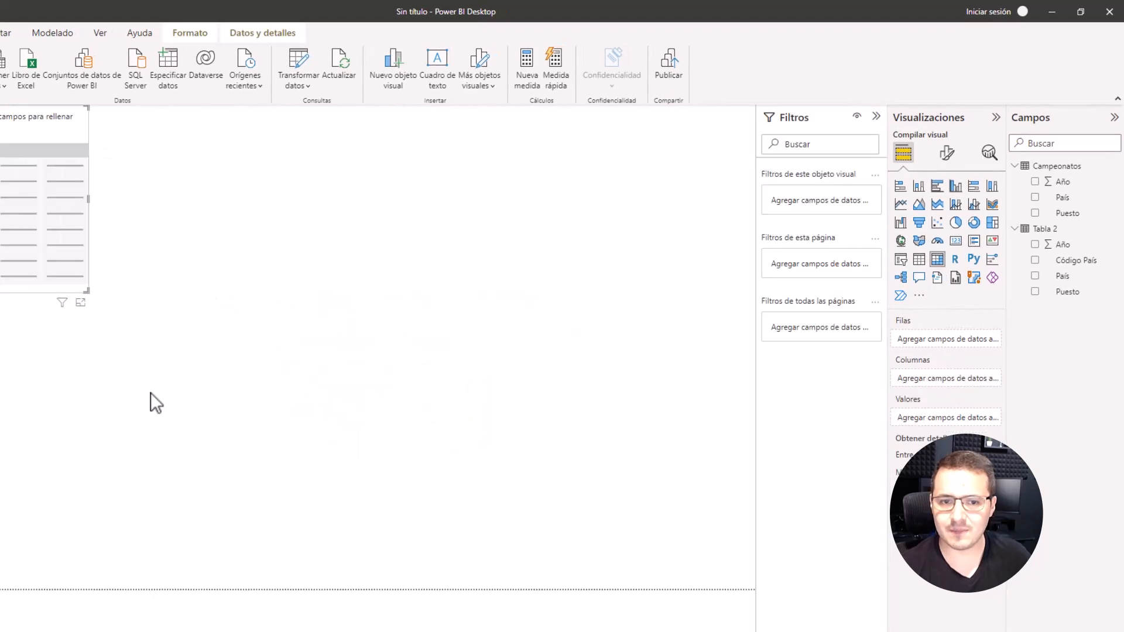
{"action": "left_click_drag", "start_coordinate": [21, 245], "coordinate": [342, 270]}
{"action": "left_click", "coordinate": [811, 120]}
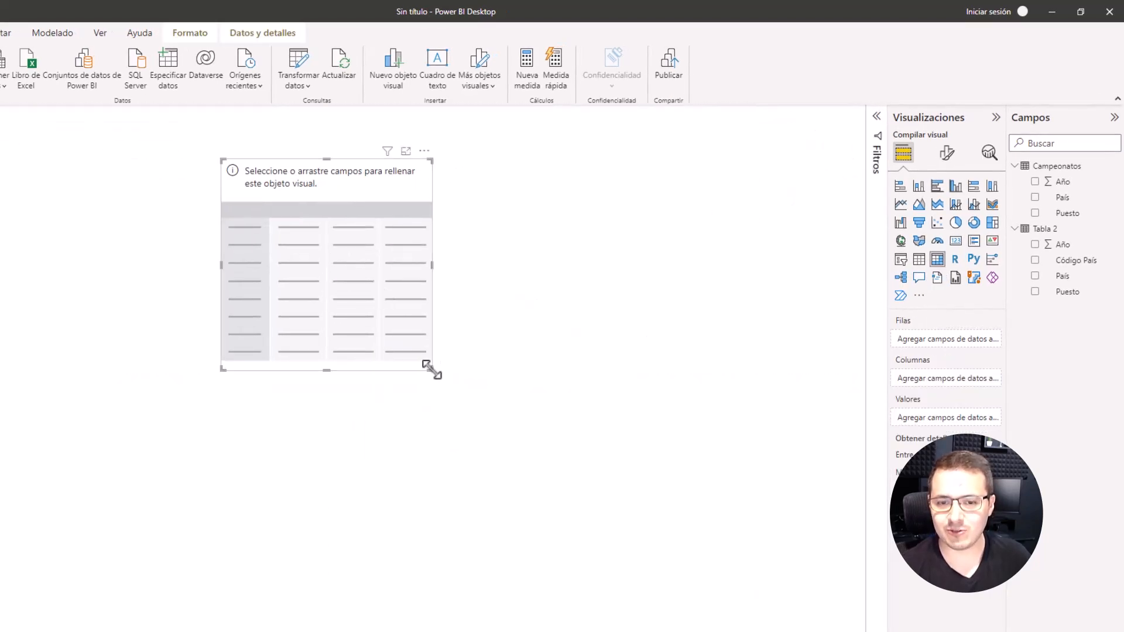
{"action": "left_click_drag", "start_coordinate": [430, 368], "coordinate": [791, 482]}
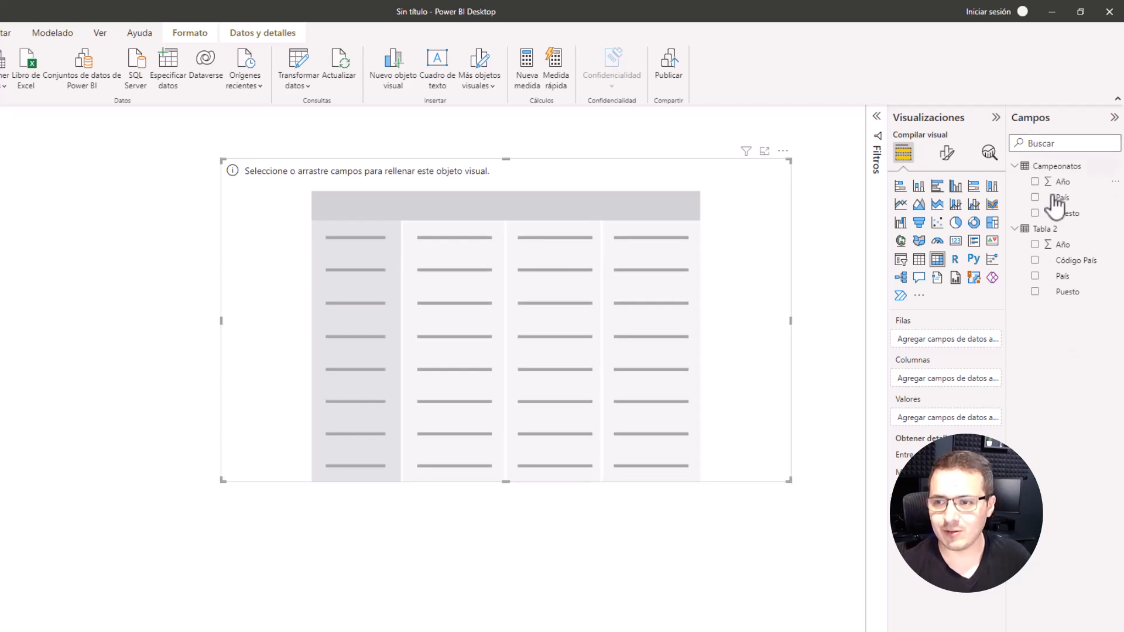
Step: Fill the matrix with Tabla 2's País as rows and the Recuento of Año as values, sorted by the count in descending order
{"action": "left_click", "coordinate": [1036, 277]}
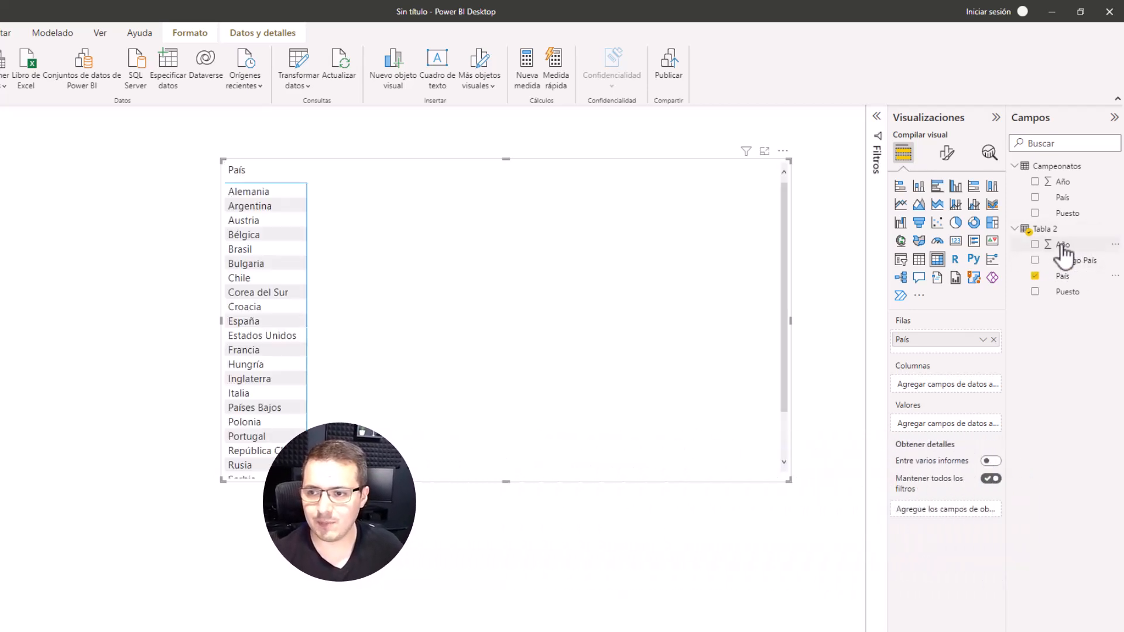
{"action": "left_click_drag", "start_coordinate": [1063, 250], "coordinate": [954, 423]}
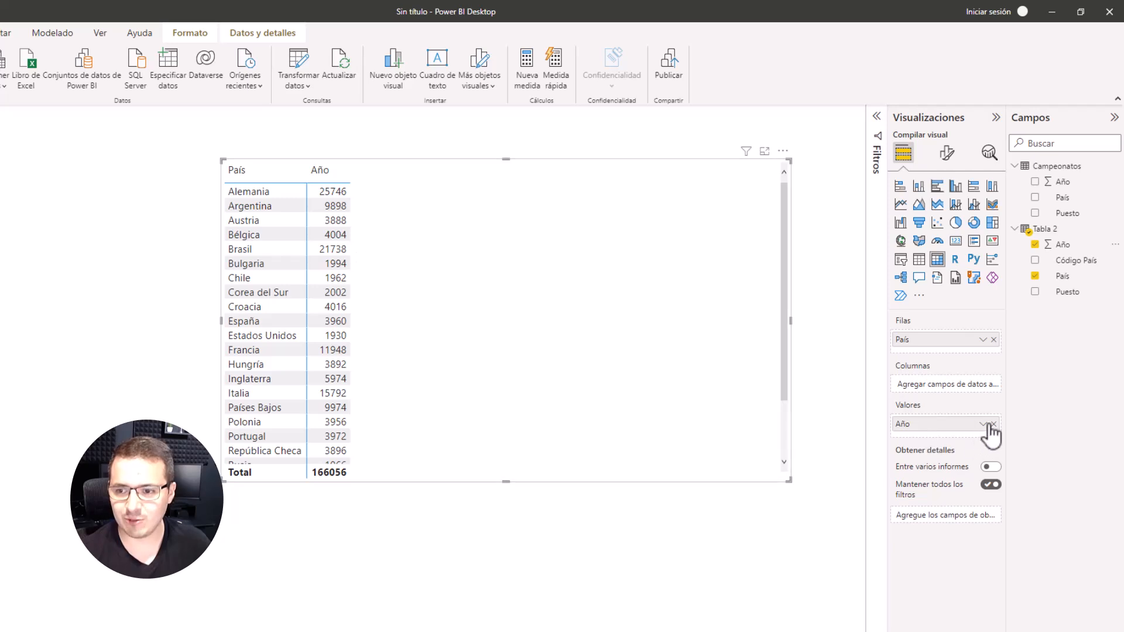
{"action": "left_click", "coordinate": [986, 425]}
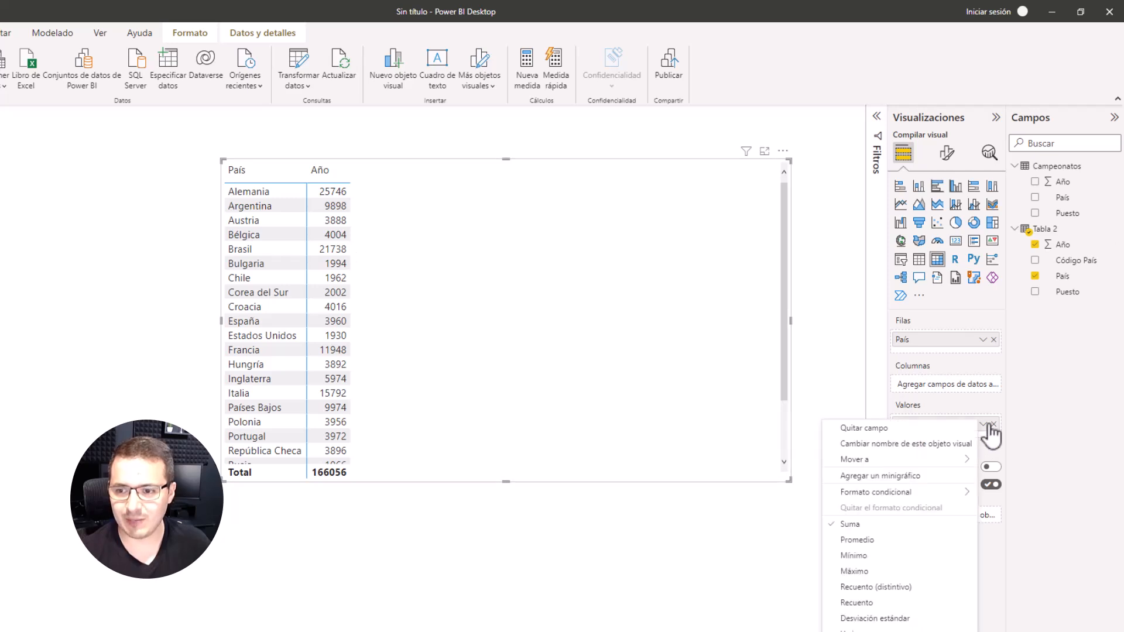
{"action": "left_click", "coordinate": [866, 603]}
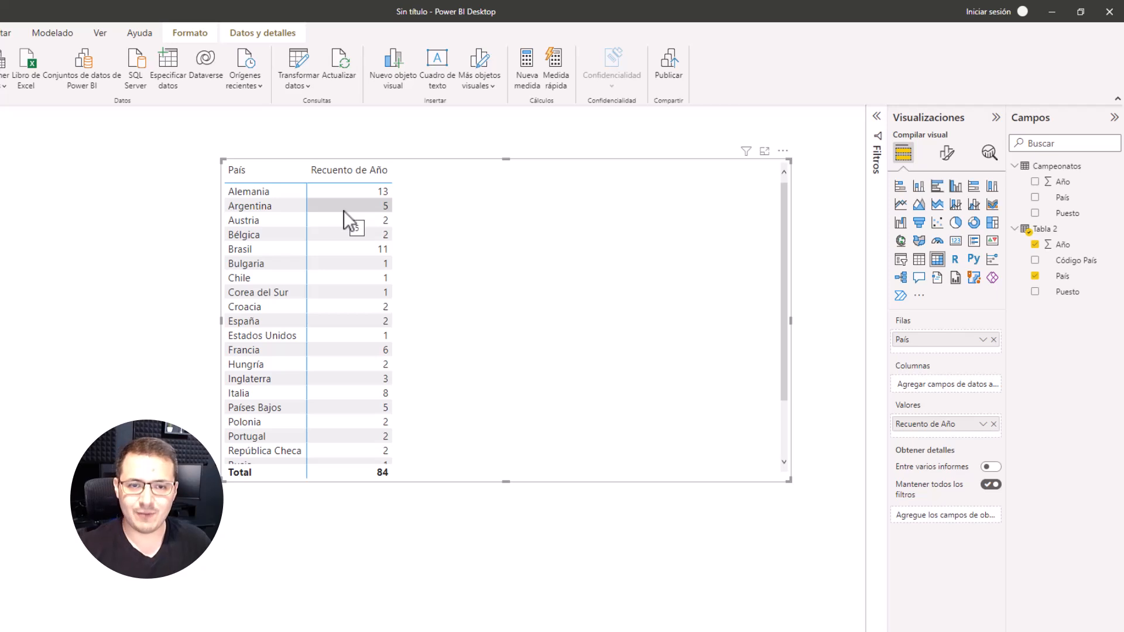
{"action": "left_click", "coordinate": [359, 173]}
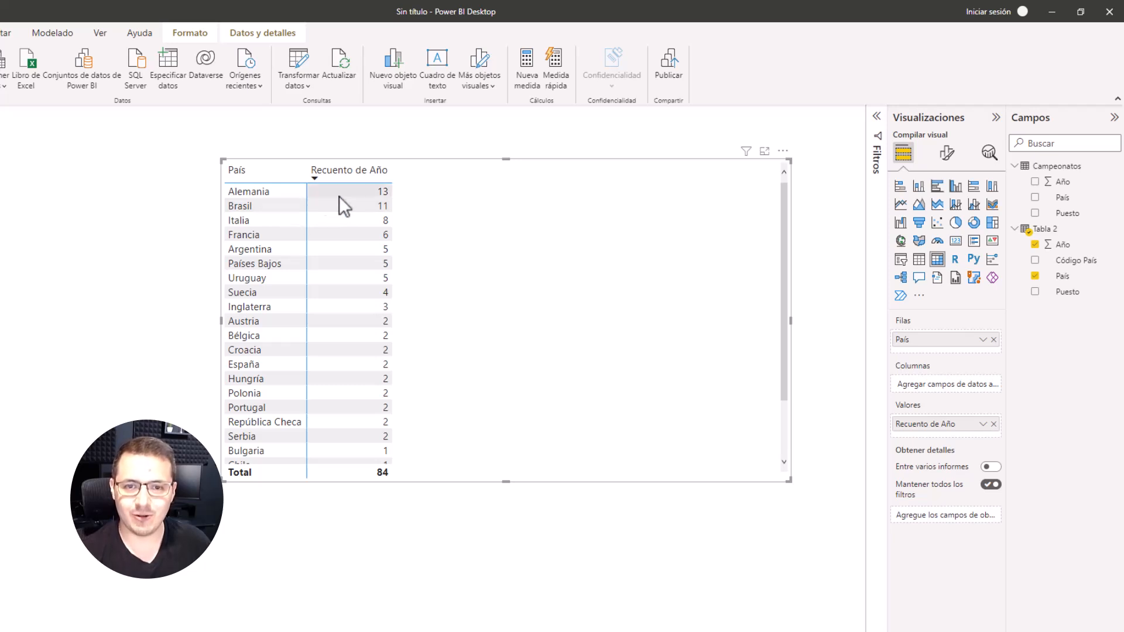
{"action": "left_click_drag", "start_coordinate": [471, 260], "coordinate": [464, 262]}
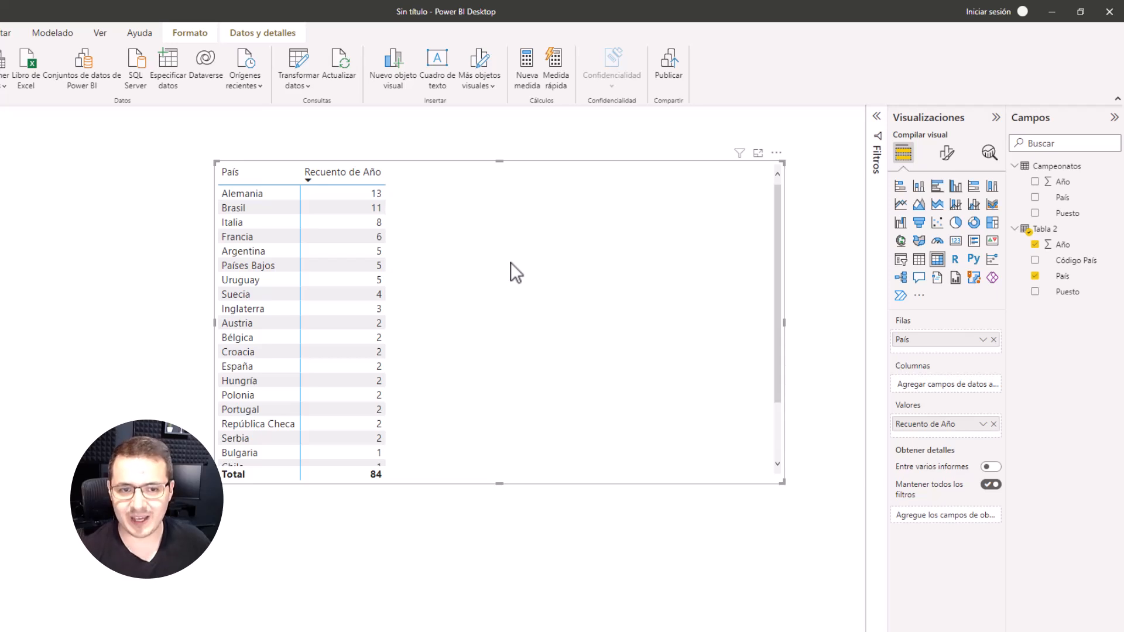
Step: Check the Palmarés placements on Wikipedia, then split the matrix into columns by Tabla 2's Puesto and enlarge the visual
{"action": "key", "text": "alt+Tab"}
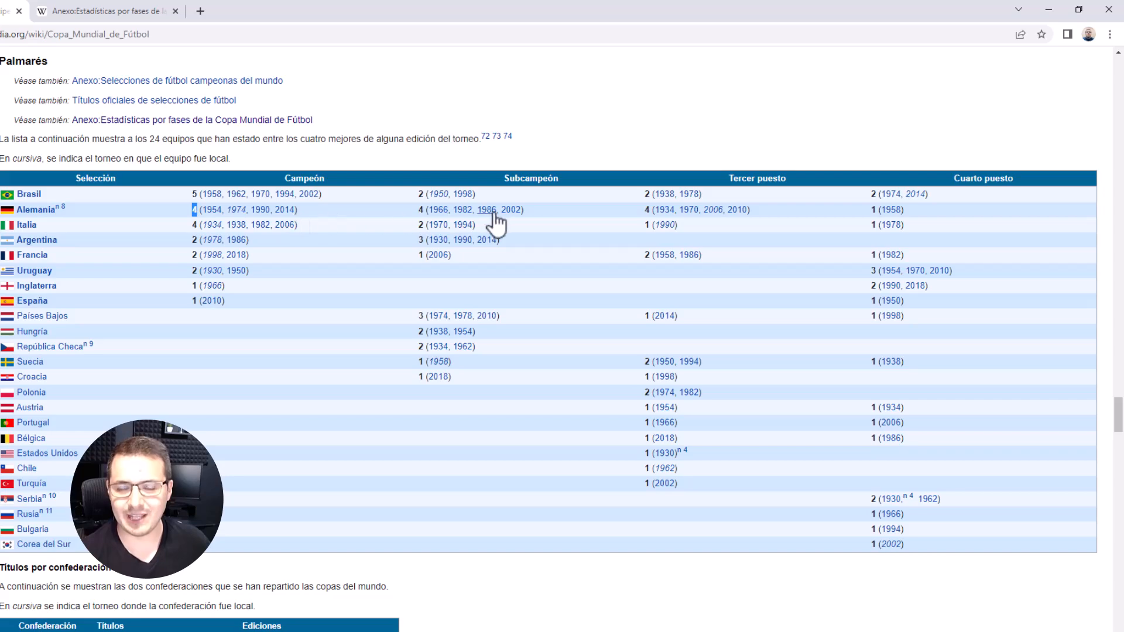
{"action": "mouse_move", "coordinate": [494, 220]}
{"action": "key", "text": "alt+Tab"}
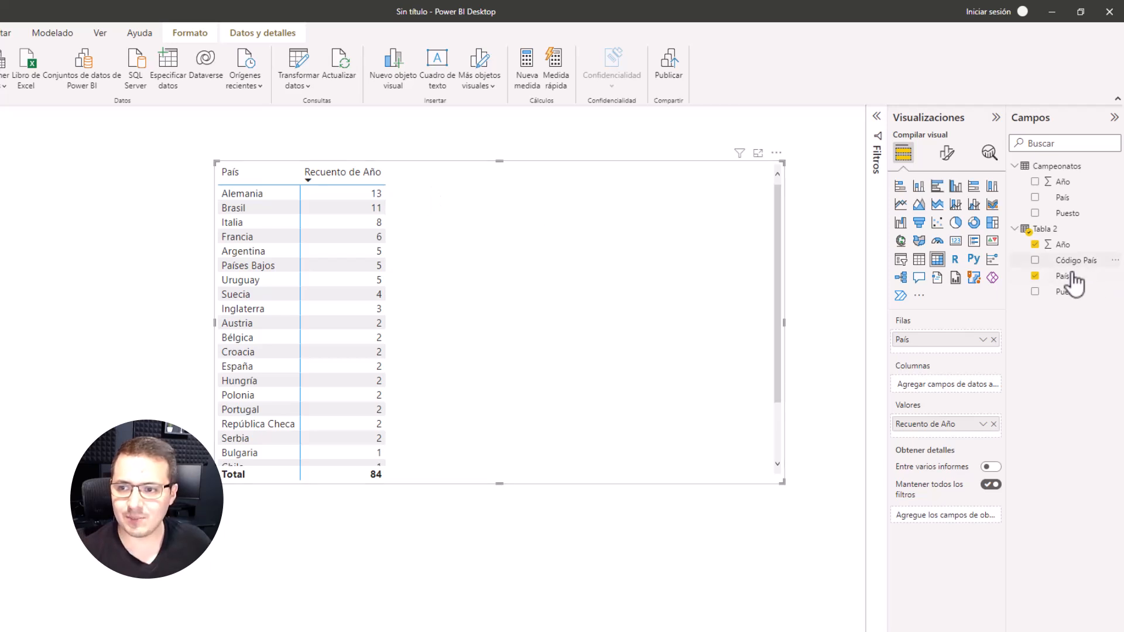
{"action": "left_click_drag", "start_coordinate": [1067, 292], "coordinate": [950, 387]}
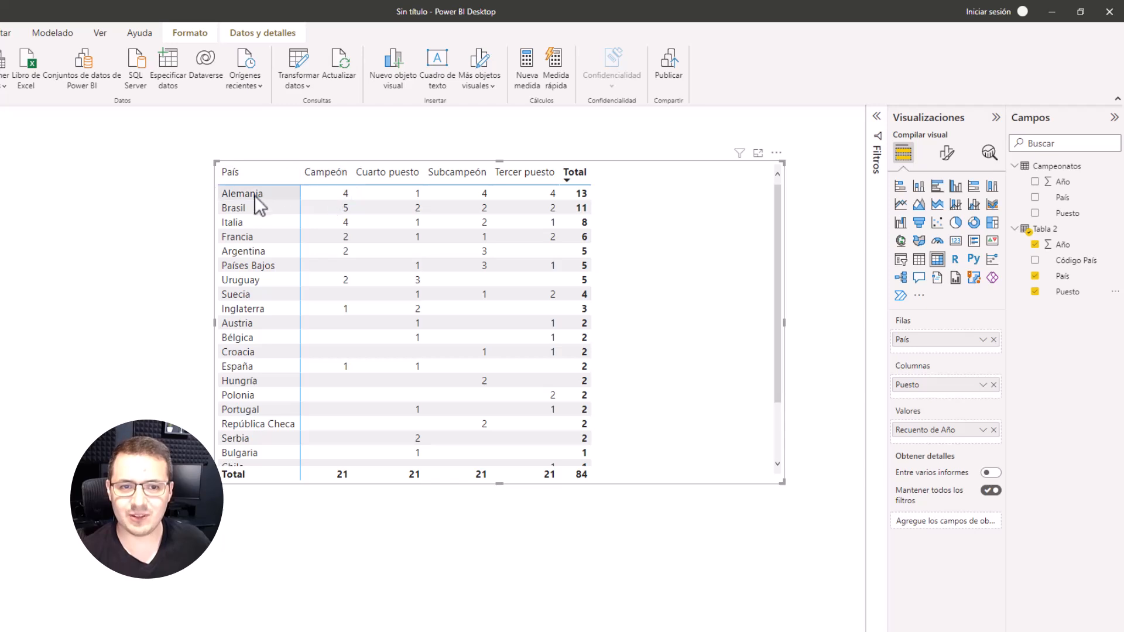
{"action": "scroll", "coordinate": [282, 251], "scroll_direction": "down", "scroll_amount": 3}
{"action": "left_click_drag", "start_coordinate": [206, 155], "coordinate": [153, 138]}
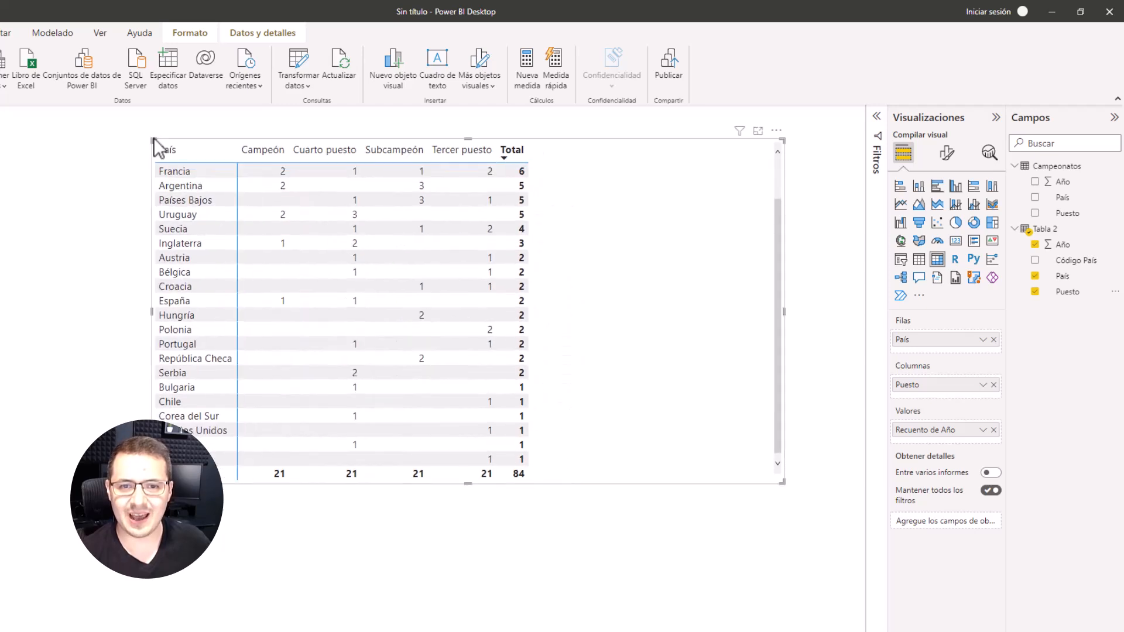
Step: Compare the Palmarés column order and counts on Wikipedia with the countries and placements in the Power BI matrix
{"action": "key", "text": "alt+Tab"}
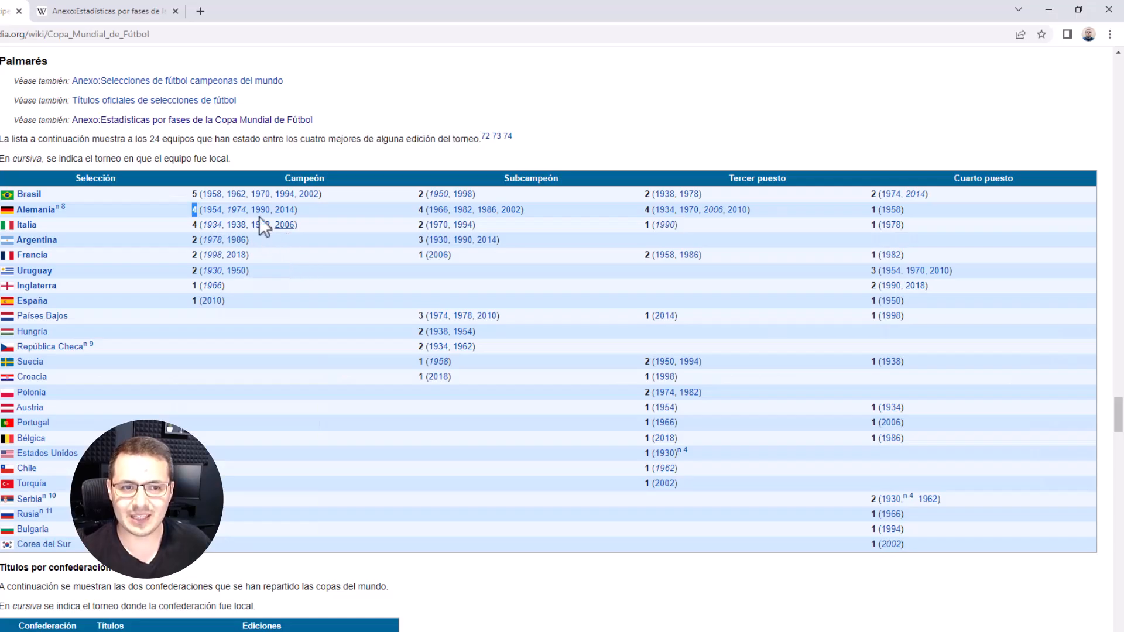
{"action": "mouse_move", "coordinate": [214, 220]}
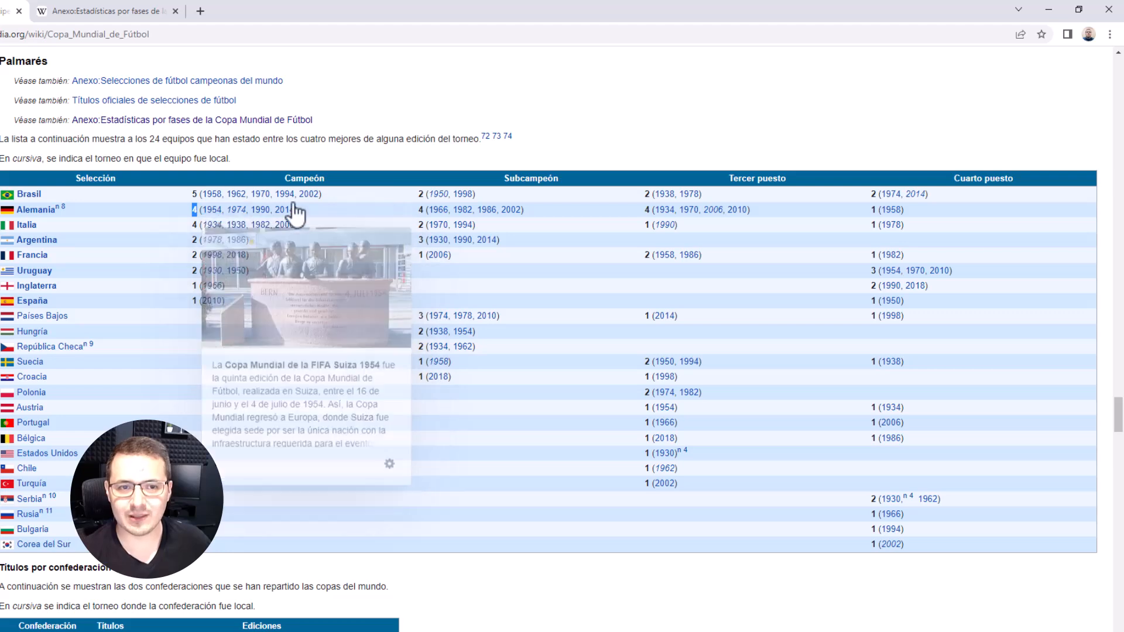
{"action": "left_click", "coordinate": [357, 206]}
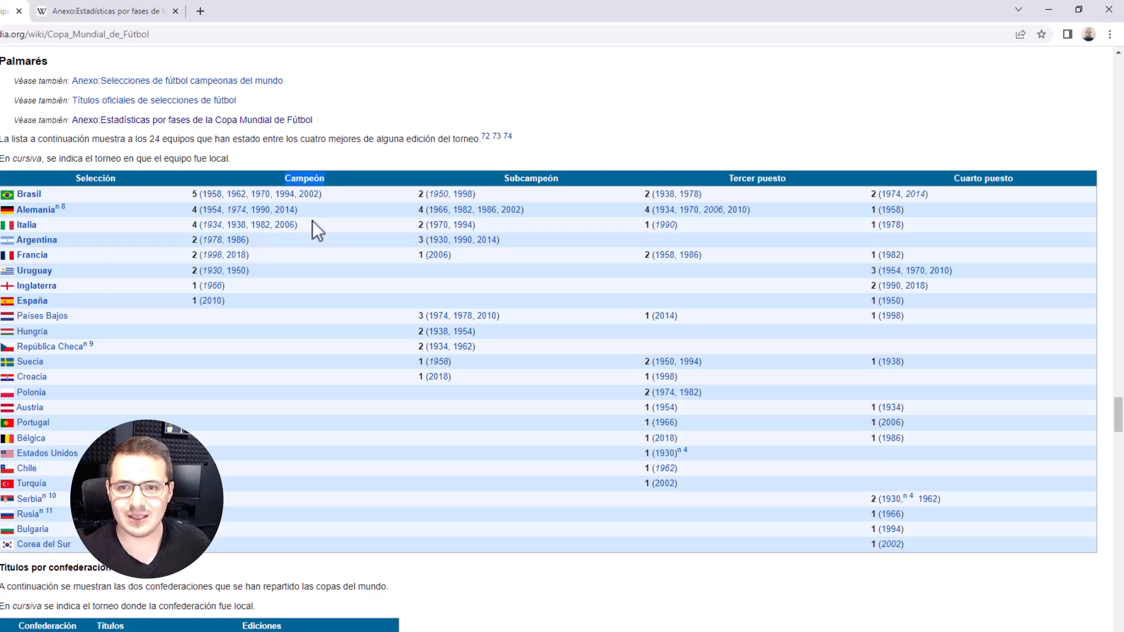
{"action": "left_click", "coordinate": [283, 181]}
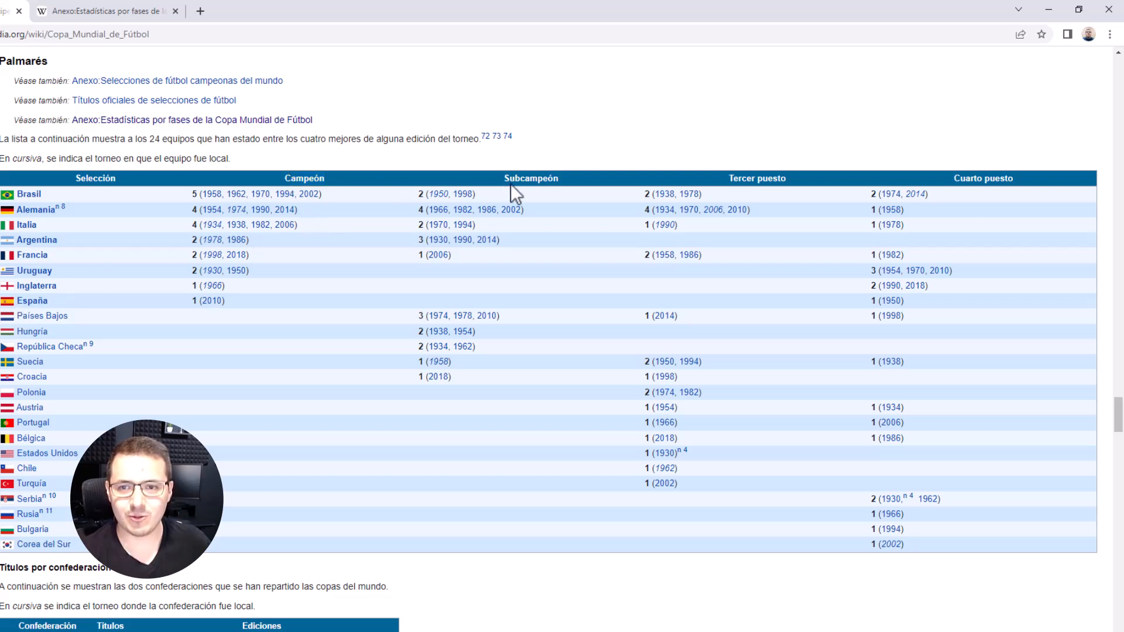
{"action": "key", "text": "alt+Tab"}
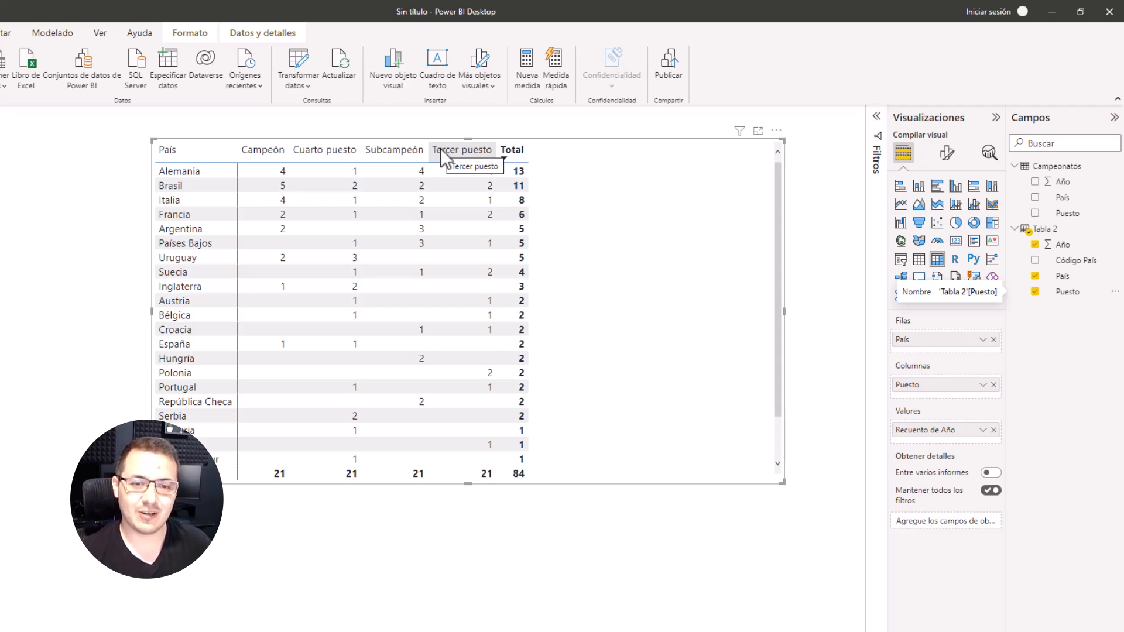
{"action": "scroll", "coordinate": [208, 293], "scroll_direction": "down", "scroll_amount": 2}
{"action": "scroll", "coordinate": [219, 311], "scroll_direction": "up", "scroll_amount": 2}
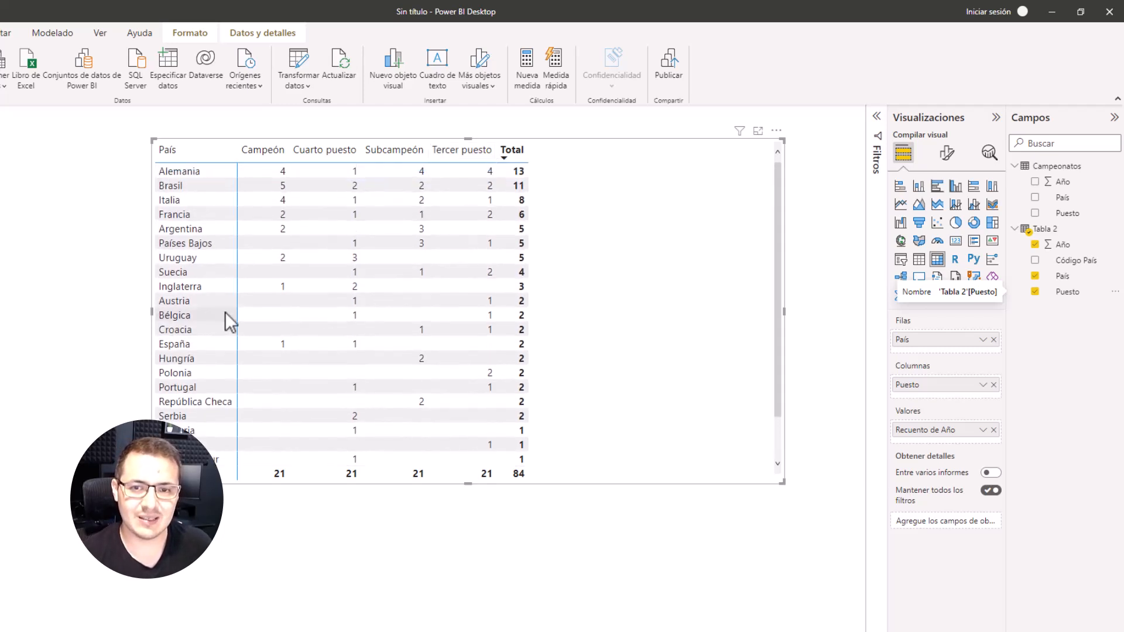
Step: Narrow the matrix visual and place a copy of it beside the original on the report page
{"action": "left_click_drag", "start_coordinate": [783, 311], "coordinate": [310, 301]}
{"action": "key", "text": "ctrl+c"}
{"action": "left_click", "coordinate": [408, 276]}
{"action": "key", "text": "ctrl+v"}
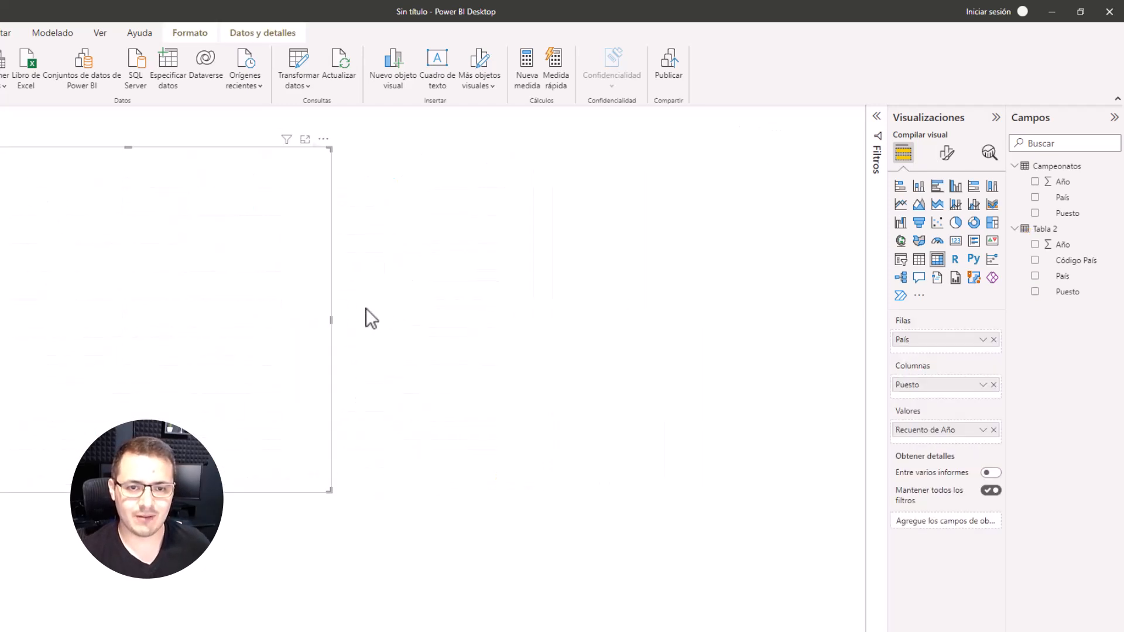
{"action": "left_click_drag", "start_coordinate": [308, 344], "coordinate": [807, 335]}
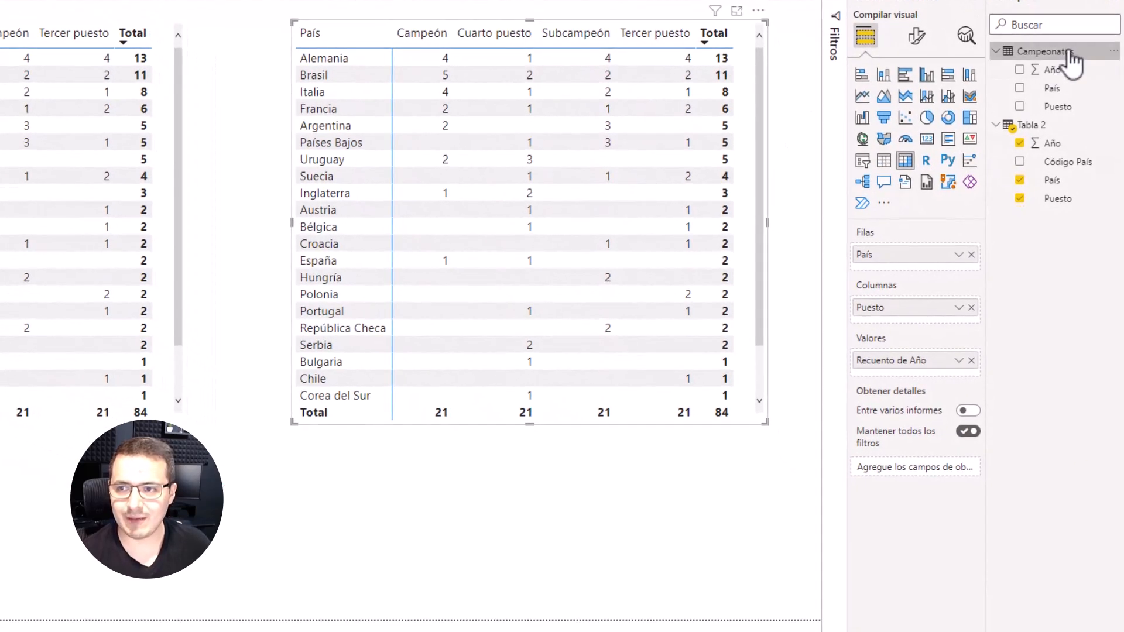
Step: Remove País, Puesto and Recuento de Año from the copied matrix
{"action": "left_click", "coordinate": [971, 256]}
{"action": "left_click", "coordinate": [972, 300]}
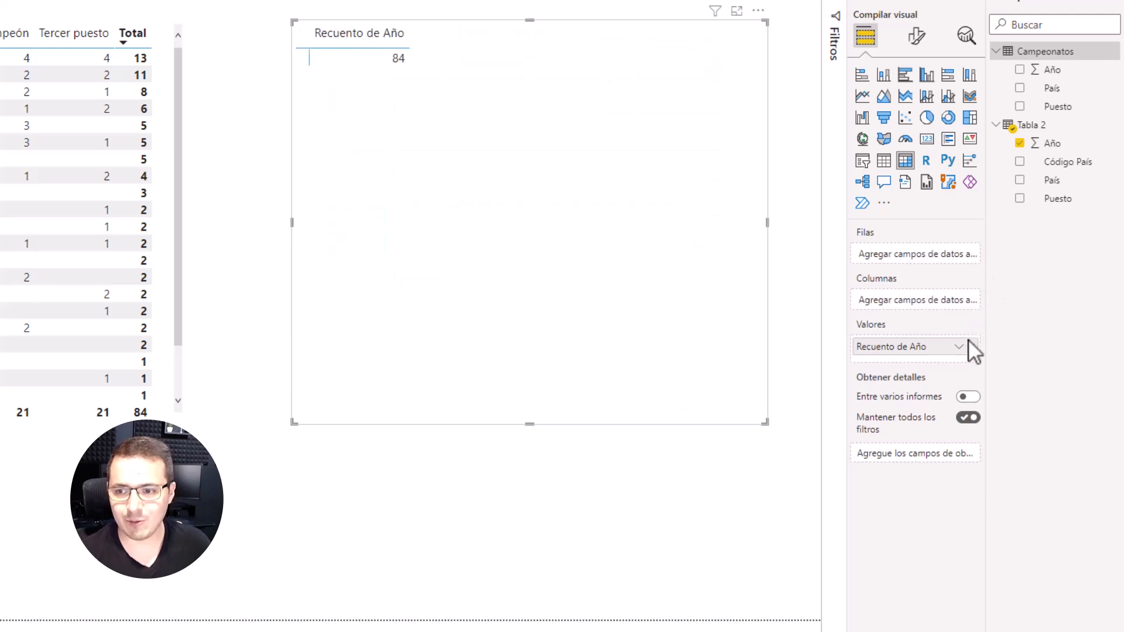
{"action": "left_click", "coordinate": [971, 347]}
Step: Fill the copied matrix from Campeonatos with País as rows, Puesto as columns and the Recuento of Año as values
{"action": "left_click_drag", "start_coordinate": [1069, 90], "coordinate": [951, 251]}
{"action": "left_click_drag", "start_coordinate": [1054, 106], "coordinate": [932, 304]}
{"action": "left_click_drag", "start_coordinate": [1052, 70], "coordinate": [938, 361]}
{"action": "left_click", "coordinate": [958, 360]}
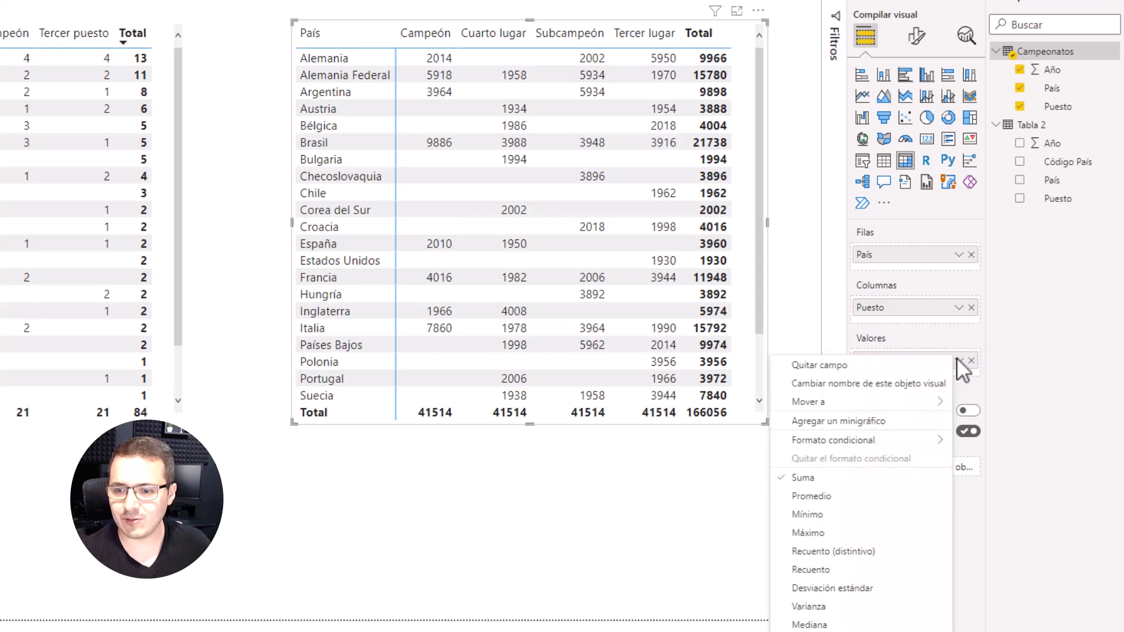
{"action": "left_click", "coordinate": [811, 570]}
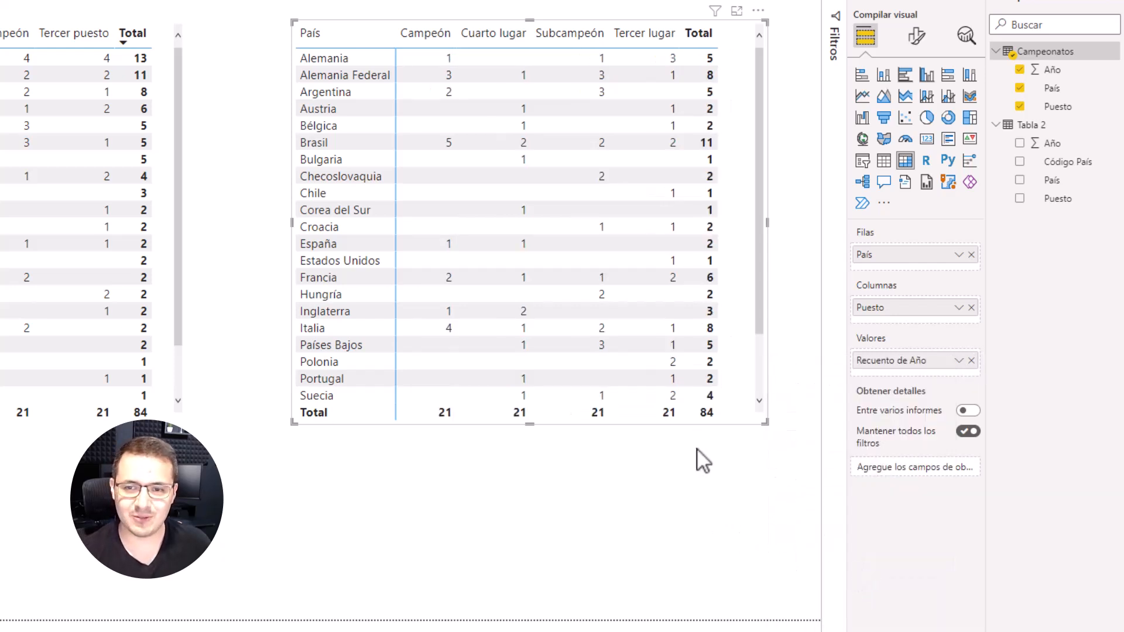
Step: Sort the Campeonatos matrix by Total in descending order
{"action": "left_click", "coordinate": [700, 34]}
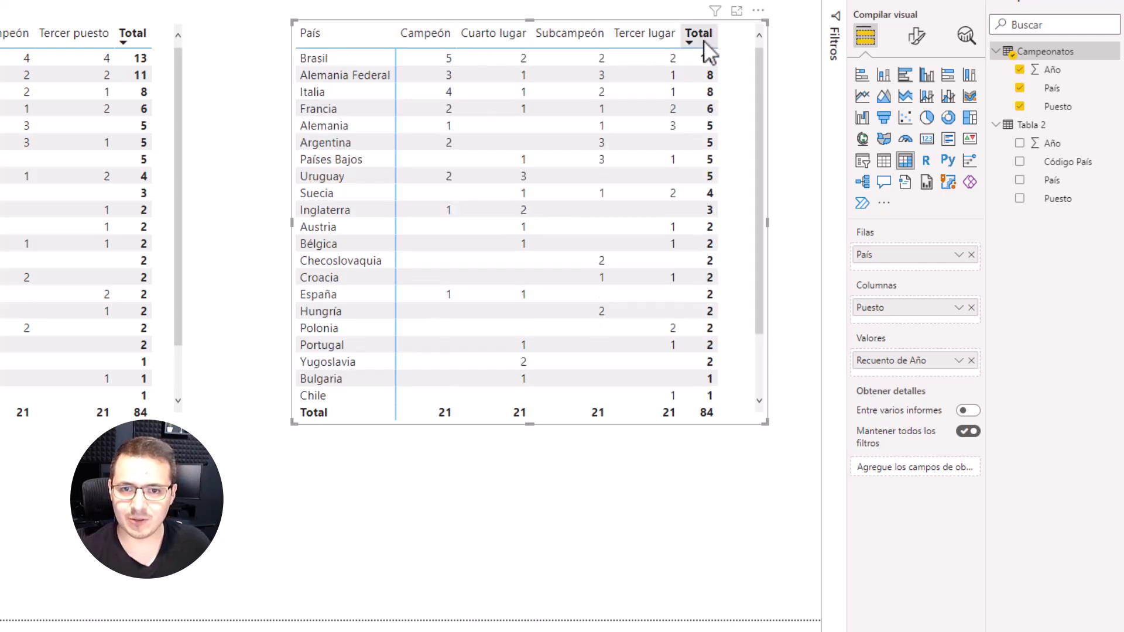
{"action": "left_click", "coordinate": [702, 33]}
{"action": "left_click", "coordinate": [701, 34]}
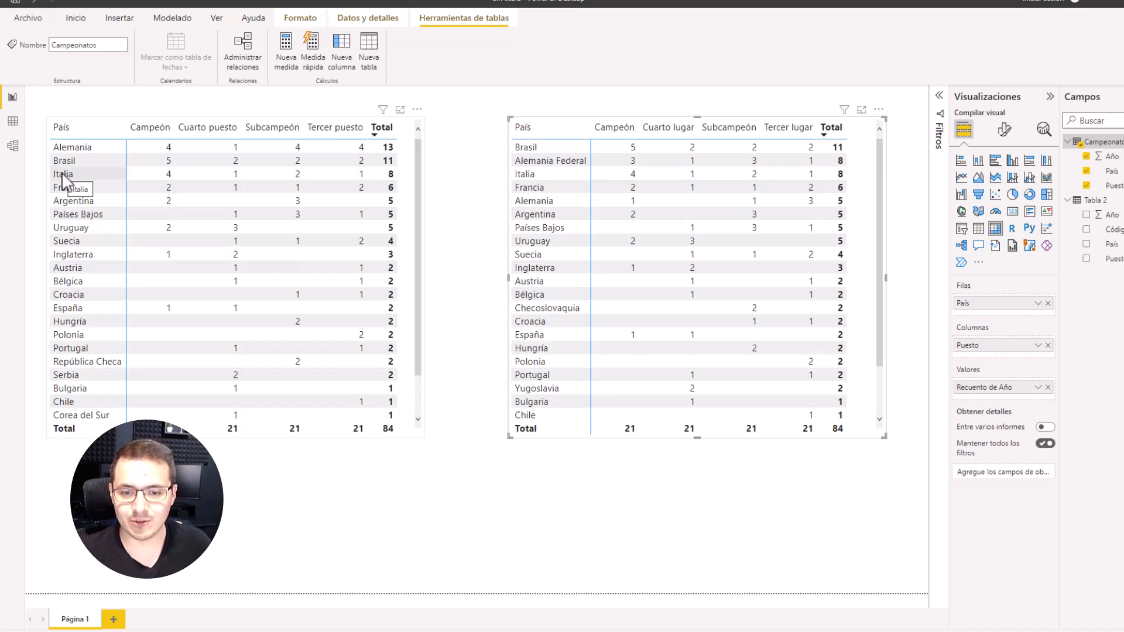
Step: Compare the country names and totals in the Tabla 2 and Campeonatos matrices, including the lowest-ranked rows
{"action": "scroll", "coordinate": [576, 253], "scroll_direction": "down", "scroll_amount": 3}
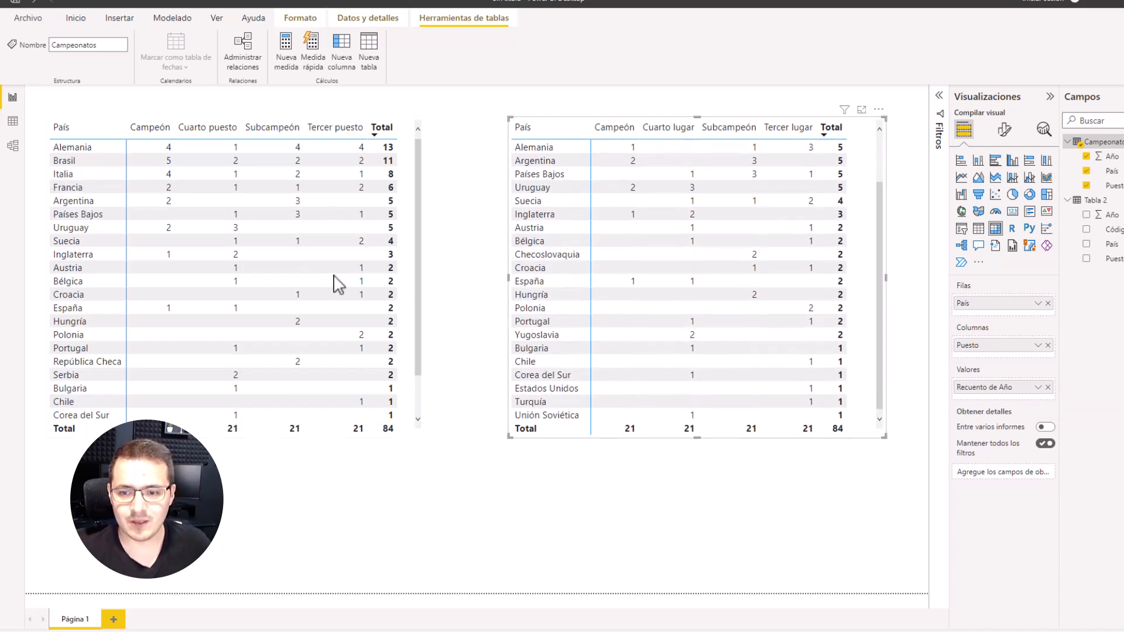
{"action": "scroll", "coordinate": [238, 275], "scroll_direction": "down", "scroll_amount": 1}
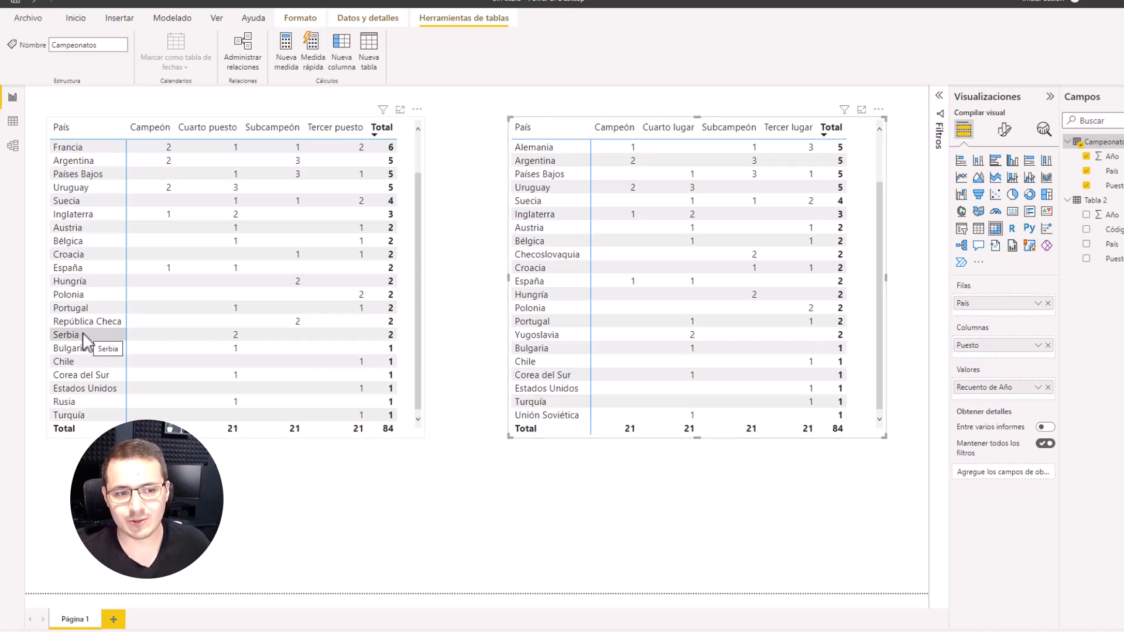
{"action": "scroll", "coordinate": [159, 356], "scroll_direction": "up", "scroll_amount": 1}
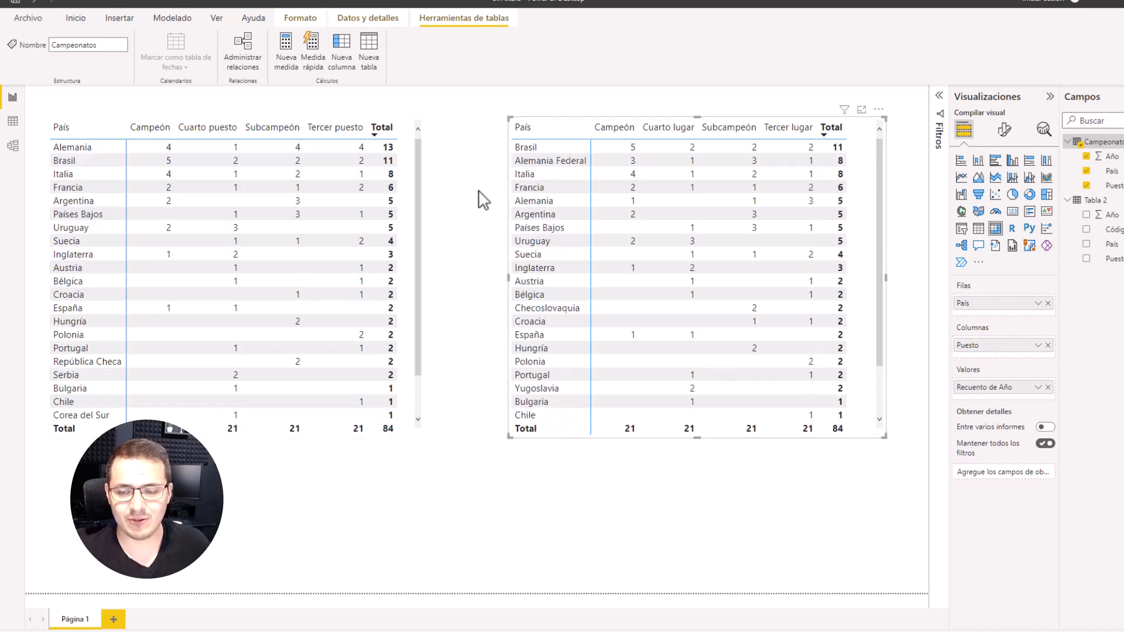
{"action": "left_click", "coordinate": [471, 226]}
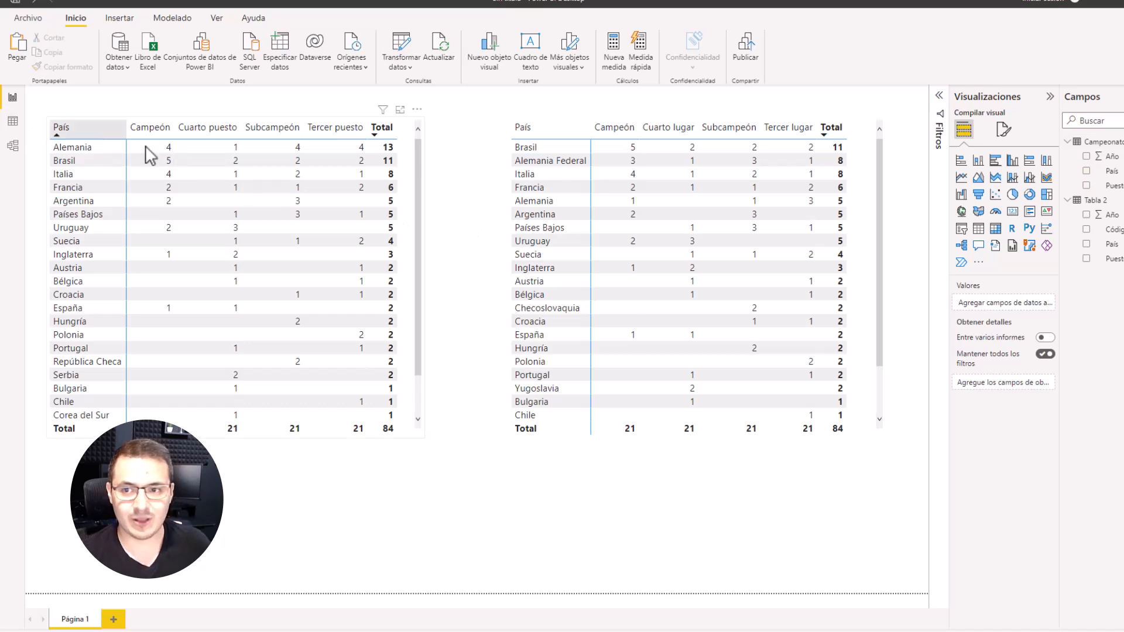
Step: Switch to Wikipedia in Chrome and examine the historical country names in the tournament results table above Palmarés
{"action": "key", "text": "alt+Tab"}
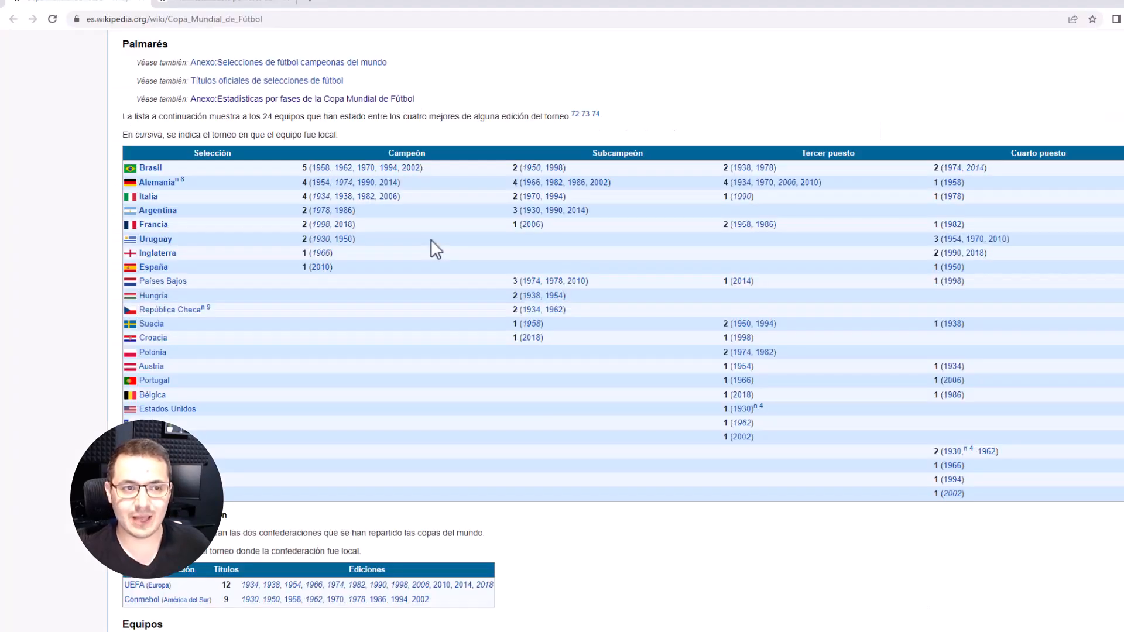
{"action": "scroll", "coordinate": [583, 258], "scroll_direction": "up", "scroll_amount": 5}
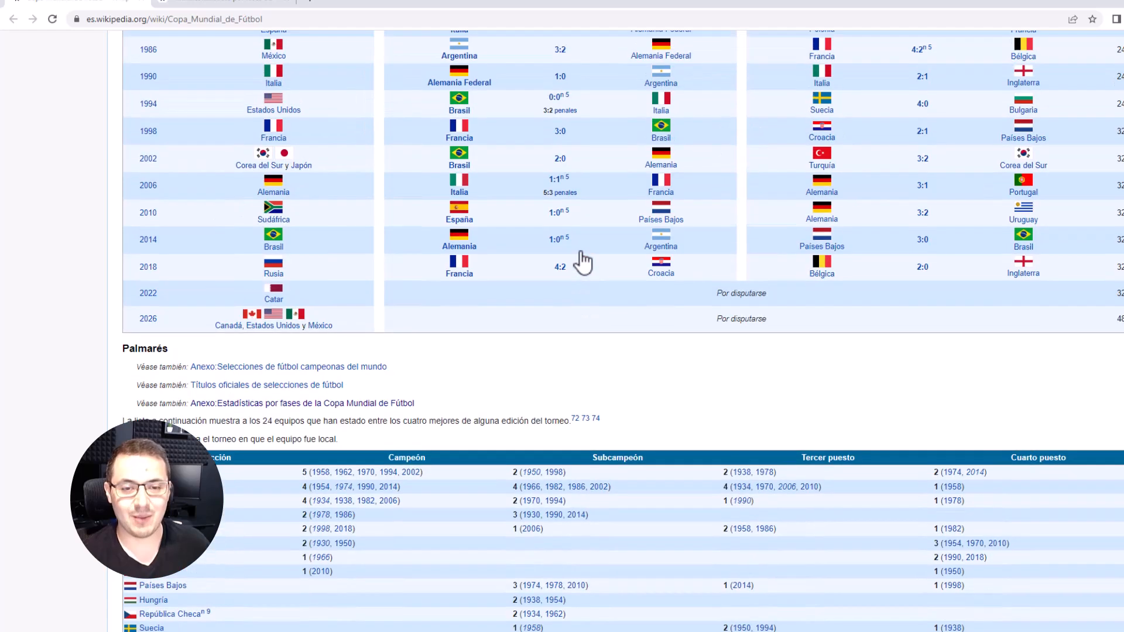
{"action": "scroll", "coordinate": [582, 262], "scroll_direction": "up", "scroll_amount": 10}
{"action": "scroll", "coordinate": [602, 268], "scroll_direction": "down", "scroll_amount": 4}
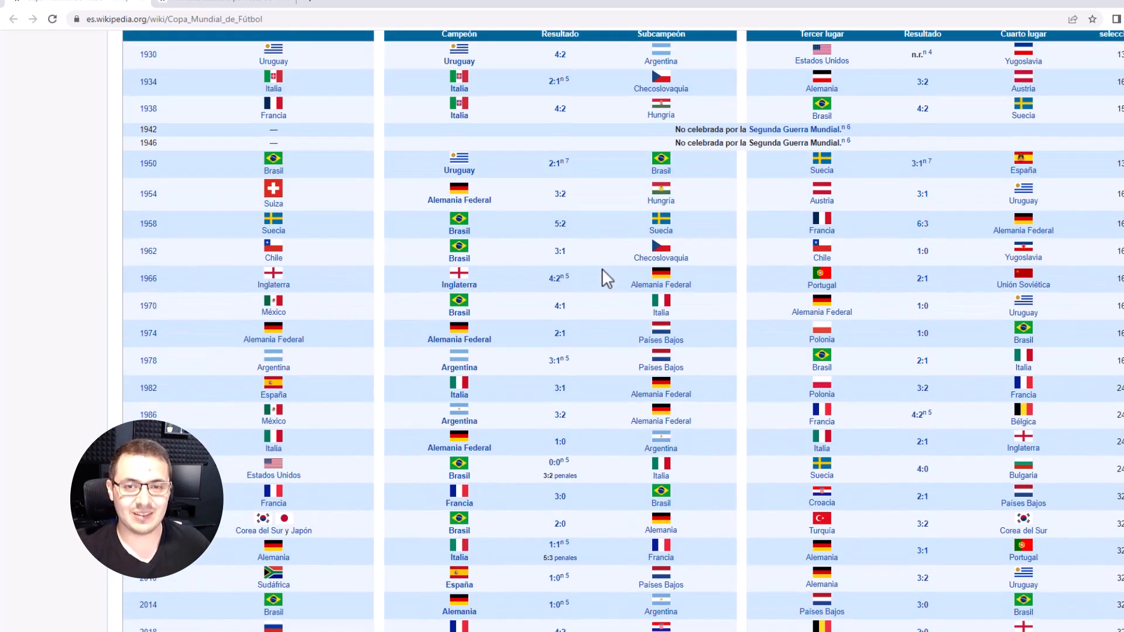